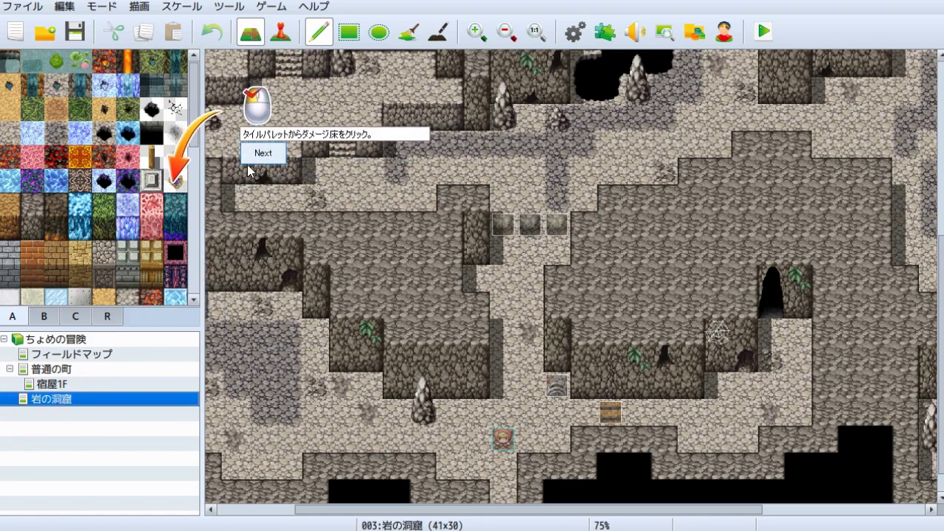
# Step: Paint three adjoining lava damage-floor tiles in the southwest chamber of the 岩の洞窟 map, using the darker red lava for one of them
pyautogui.click(177, 184)
pyautogui.click(4, 159)
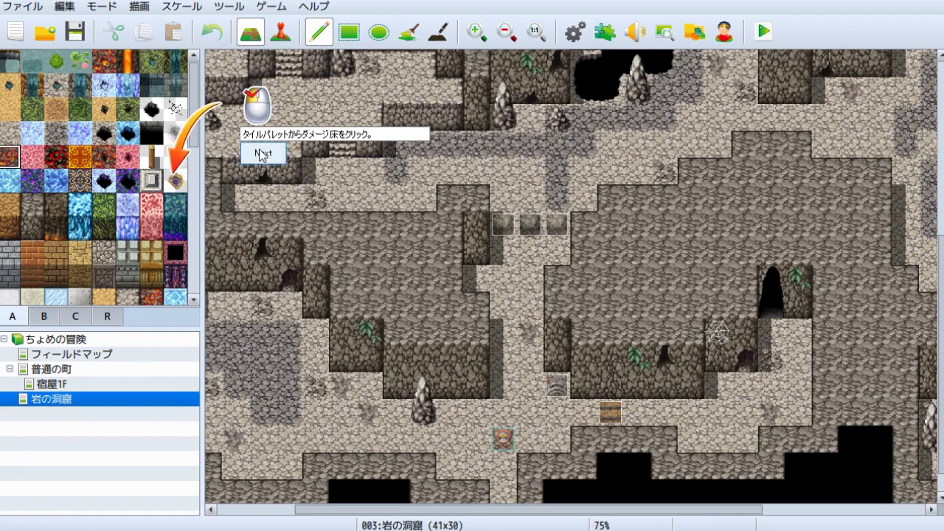
pyautogui.click(264, 154)
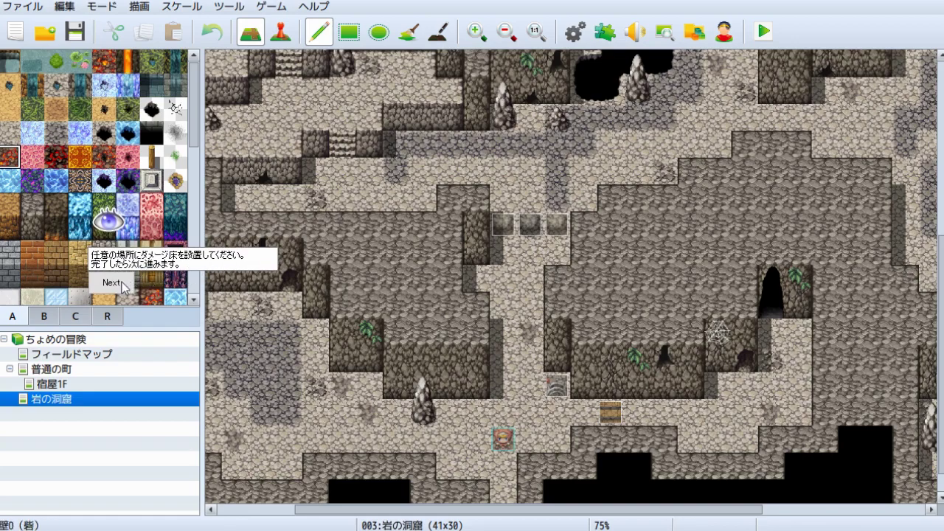
pyautogui.click(108, 287)
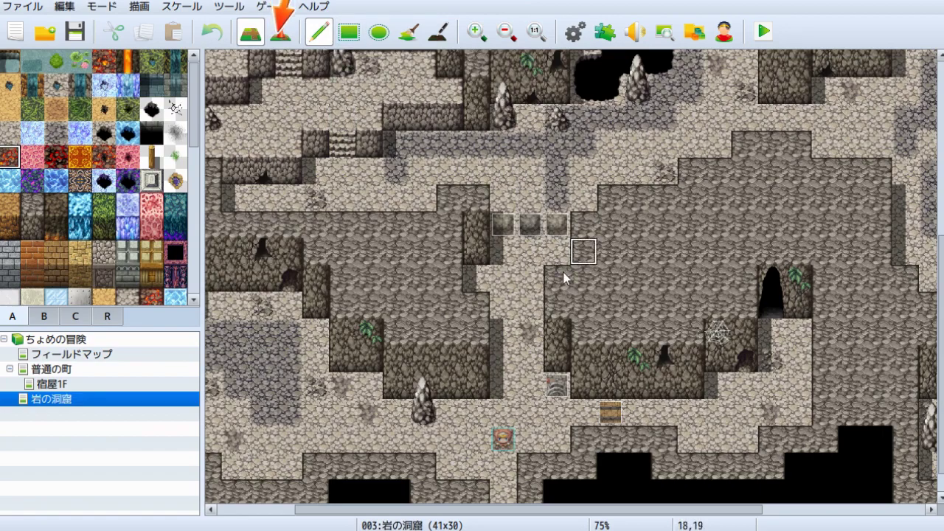
pyautogui.moveTo(402, 514); pyautogui.dragTo(324, 514)
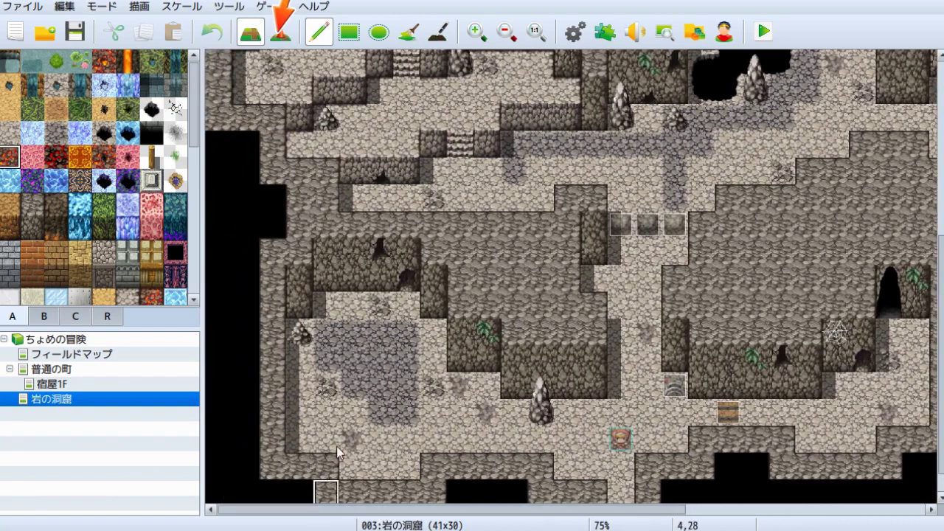
pyautogui.click(356, 392)
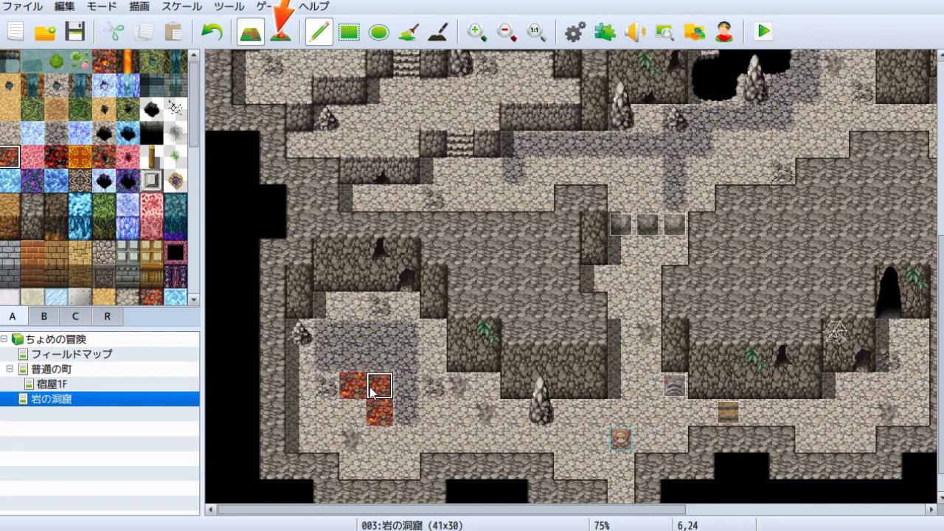
pyautogui.click(56, 156)
pyautogui.click(375, 413)
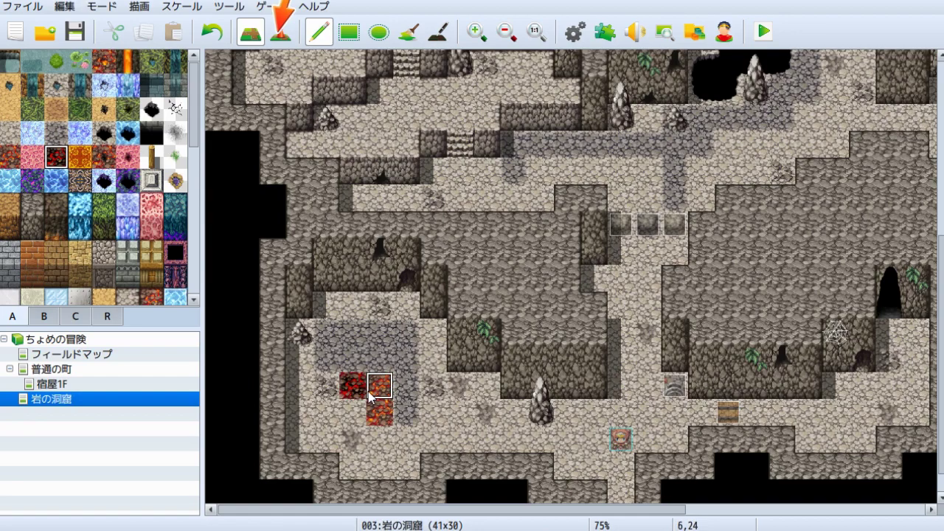
# Step: Switch to event editing and open the database to display the ダメージ床 settings of the ダンジョン tileset
pyautogui.click(281, 38)
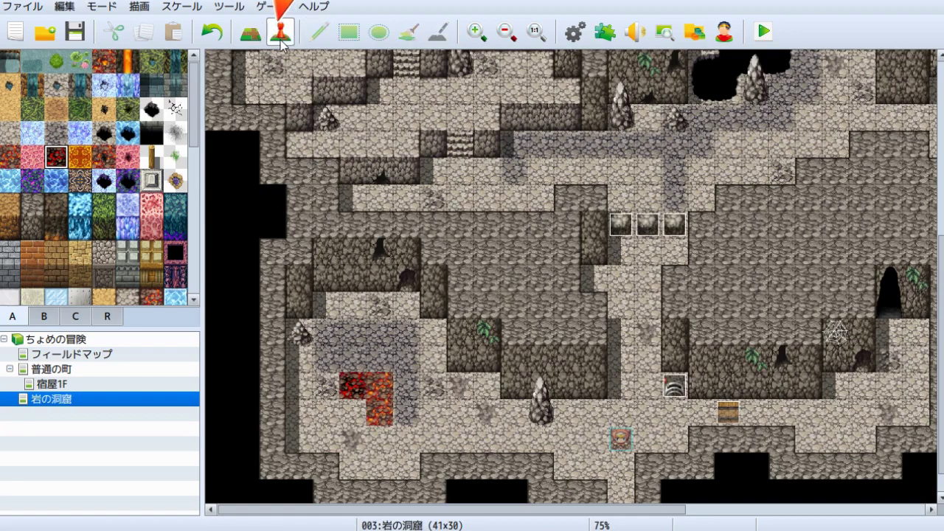
pyautogui.click(579, 35)
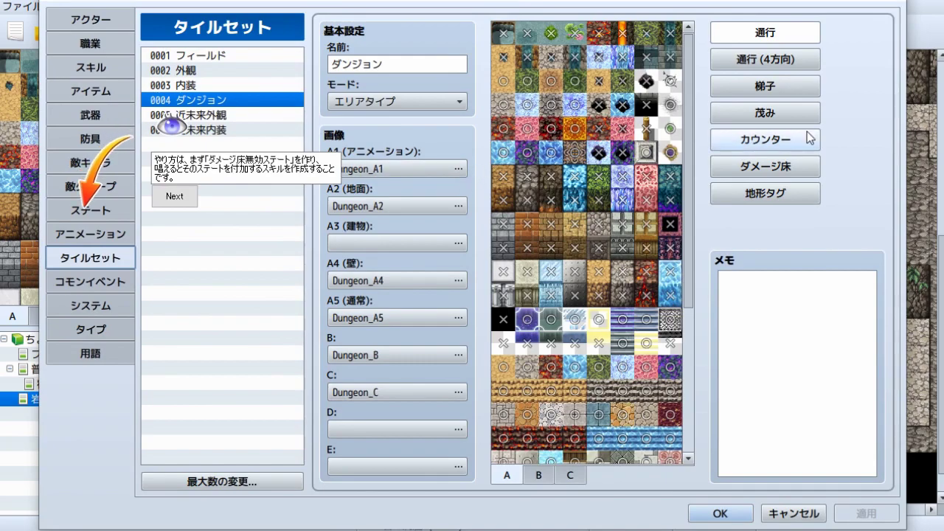
pyautogui.click(738, 164)
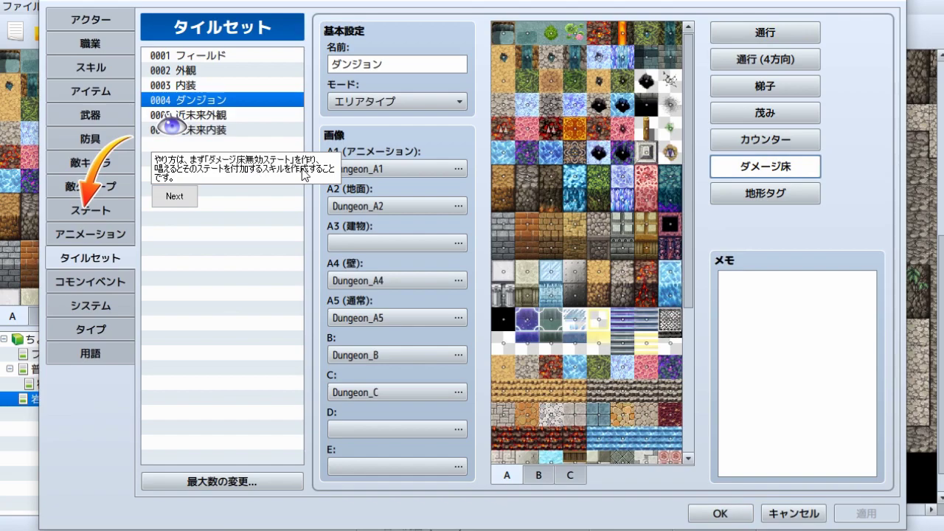
# Step: Raise the maximum number of states in the database to 11
pyautogui.click(80, 209)
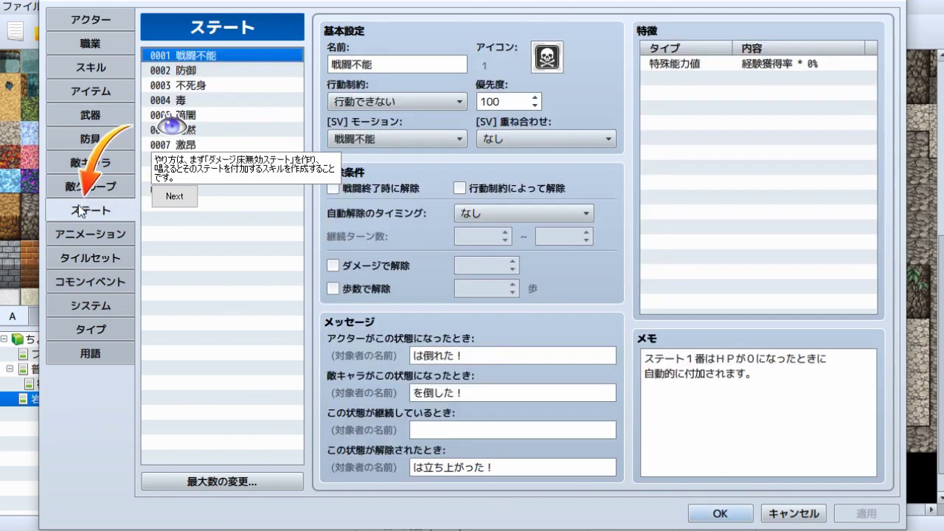
pyautogui.click(179, 198)
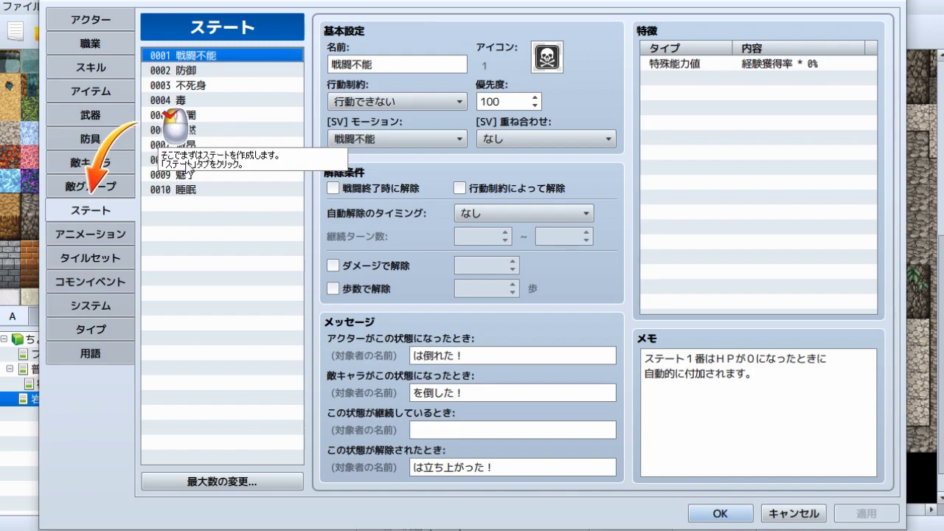
pyautogui.click(109, 211)
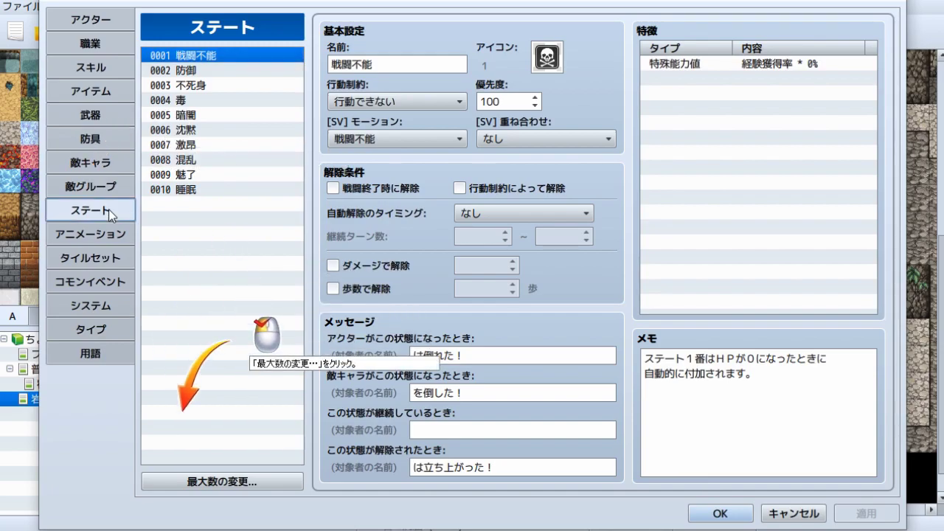
pyautogui.click(211, 483)
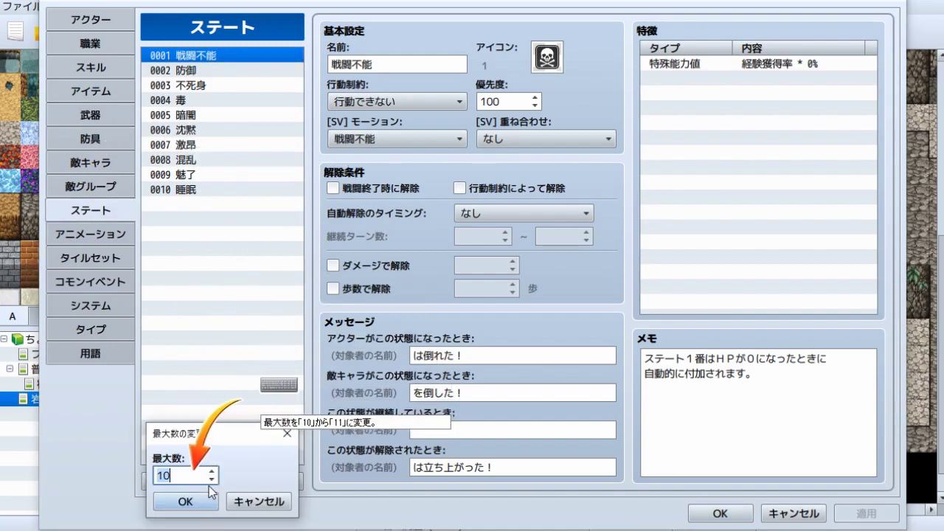
pyautogui.click(212, 472)
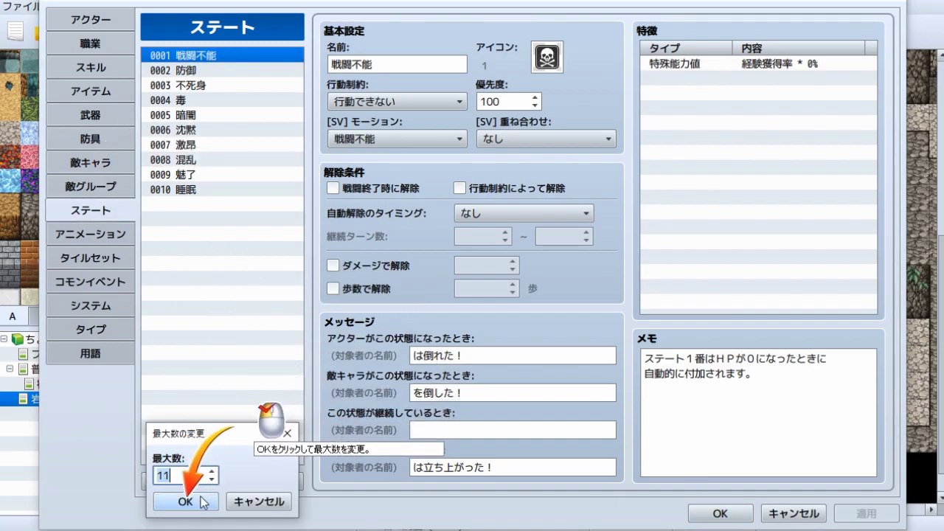
pyautogui.click(205, 502)
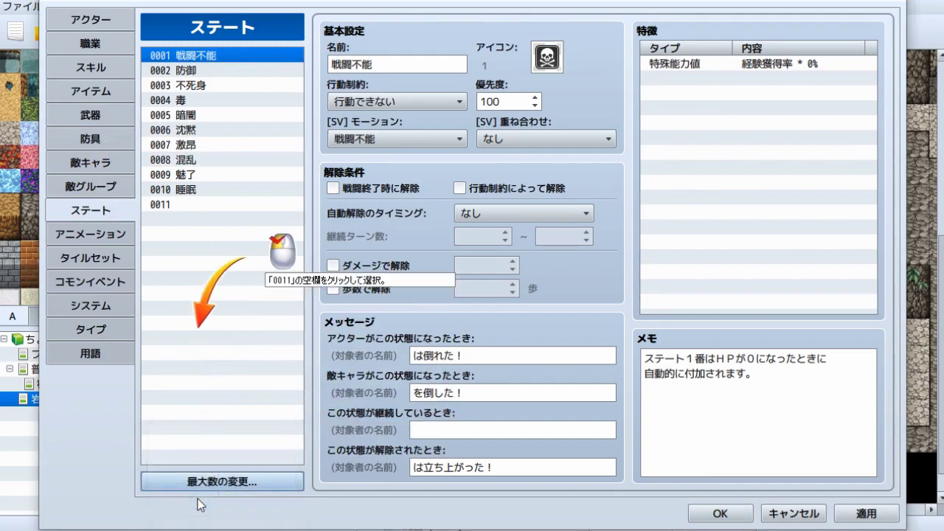
# Step: Name the empty state 0011 床無効
pyautogui.click(207, 206)
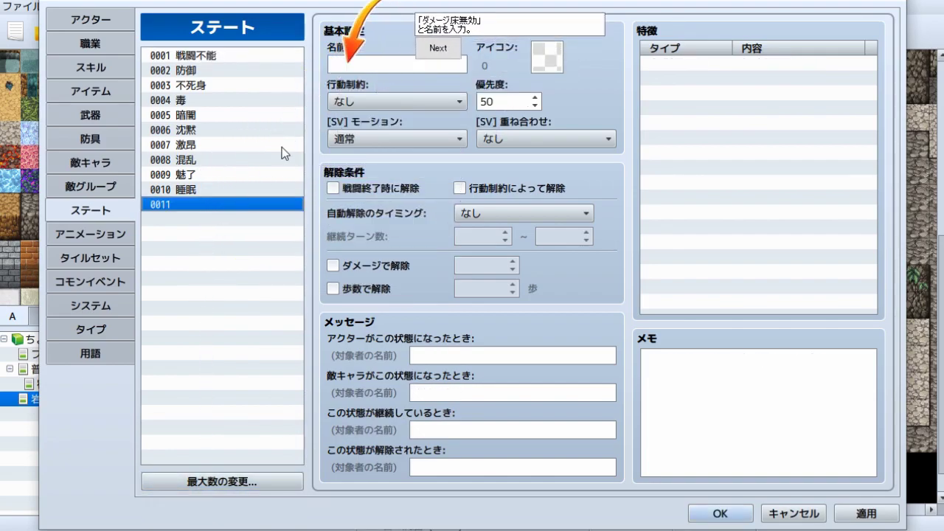
pyautogui.click(357, 64)
pyautogui.write('yu')
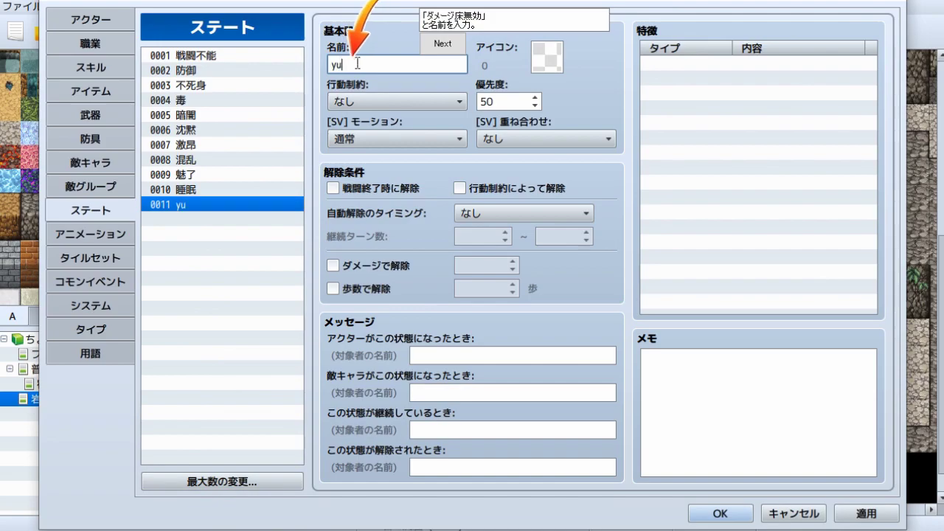
pyautogui.press('BackSpace')
pyautogui.press('Zenkaku_Hankaku')
pyautogui.write('yuka')
pyautogui.press('space')
pyautogui.press('Return')
pyautogui.write('mukou')
pyautogui.press('space')
pyautogui.press('Return')
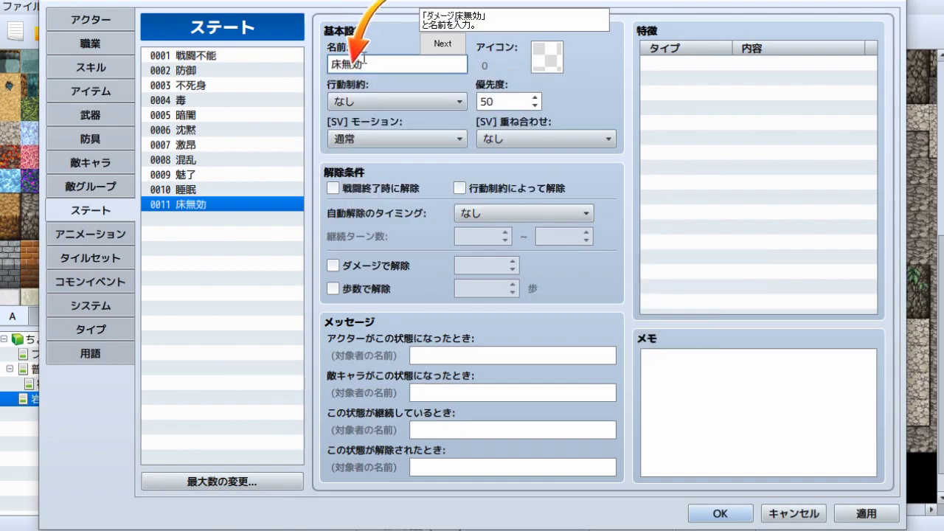
pyautogui.click(435, 42)
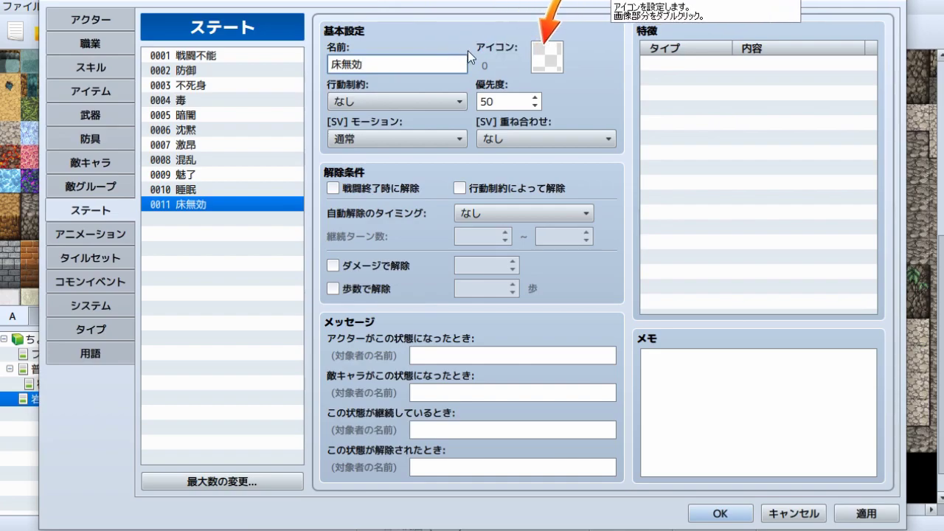
# Step: Assign the bronze star icon, number 89, to the 床無効 state
pyautogui.doubleClick(549, 62)
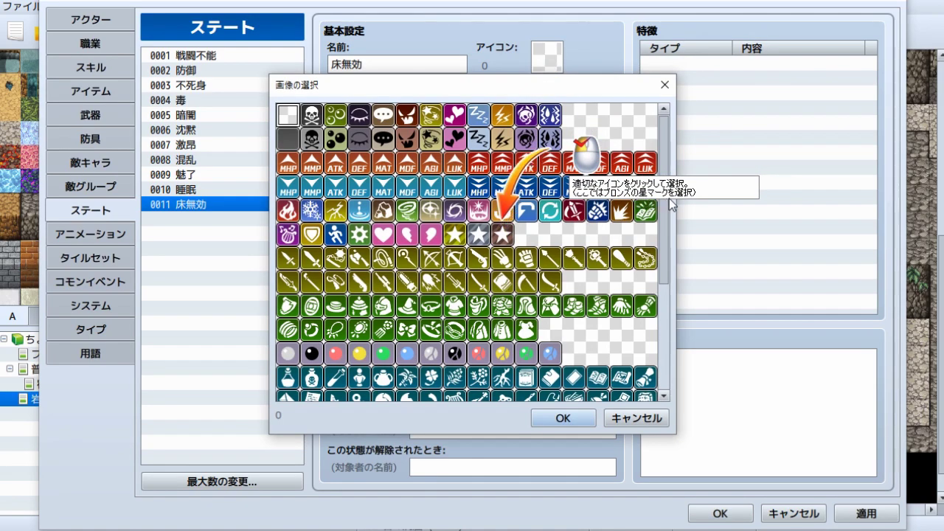
pyautogui.click(506, 239)
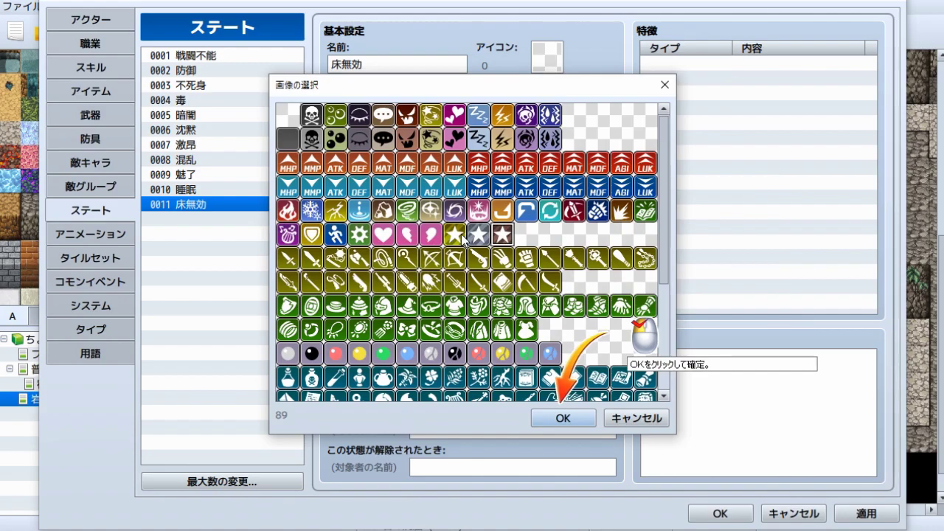
pyautogui.click(562, 417)
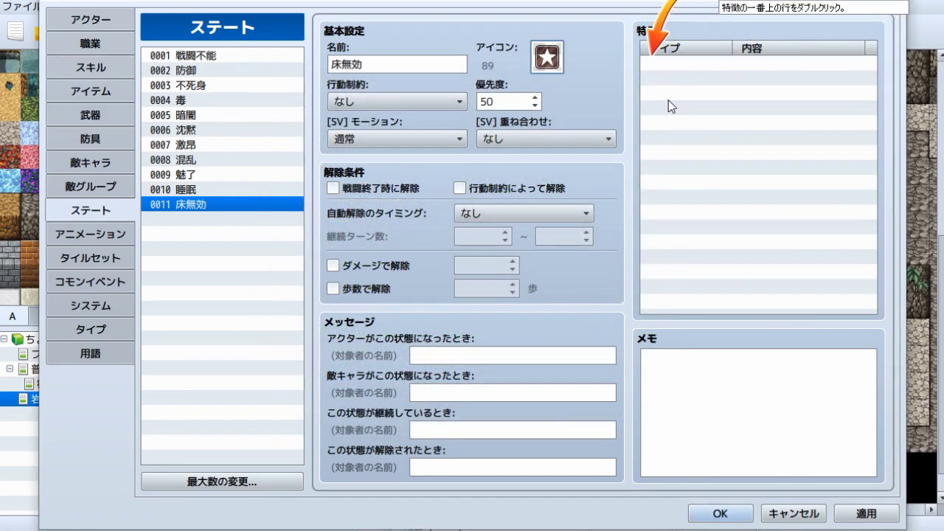
# Step: Add a 特殊能力値 trait to the 床無効 state with 床ダメージ率 set to 0%
pyautogui.doubleClick(678, 62)
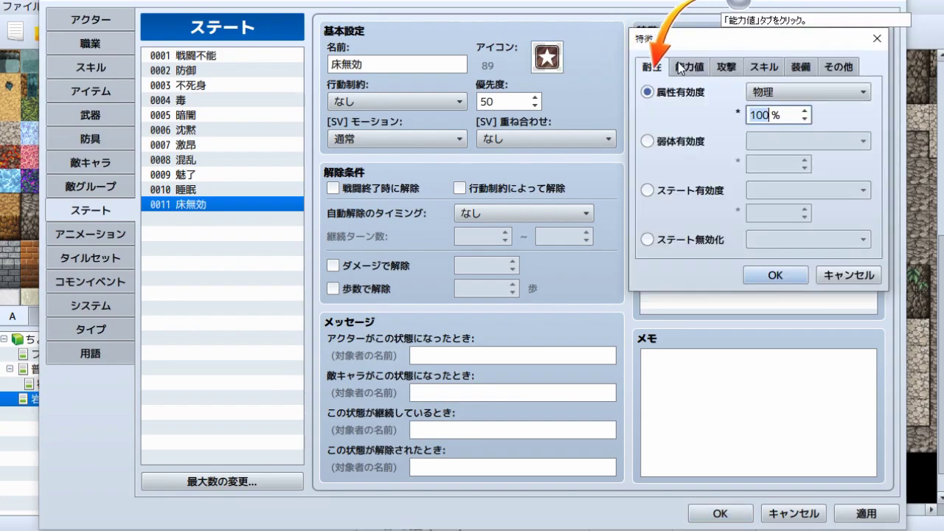
pyautogui.click(690, 66)
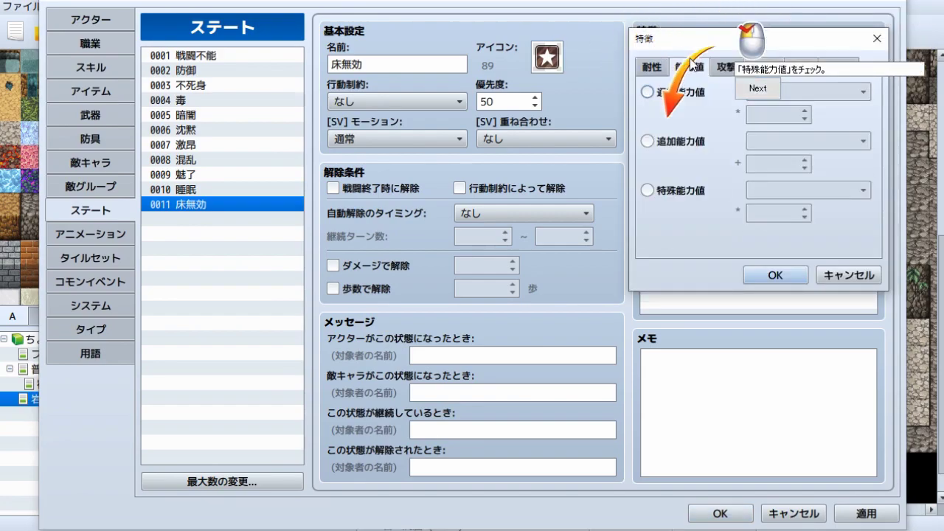
pyautogui.click(654, 191)
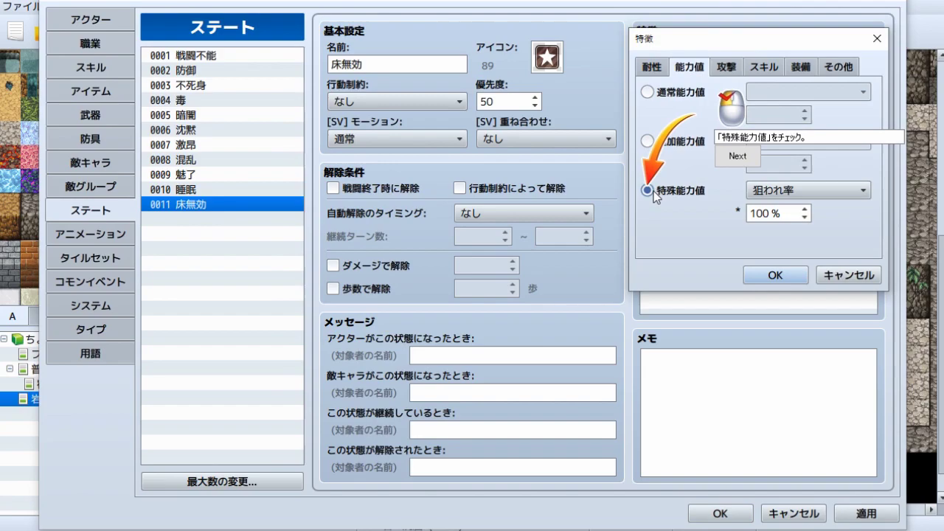
pyautogui.click(736, 155)
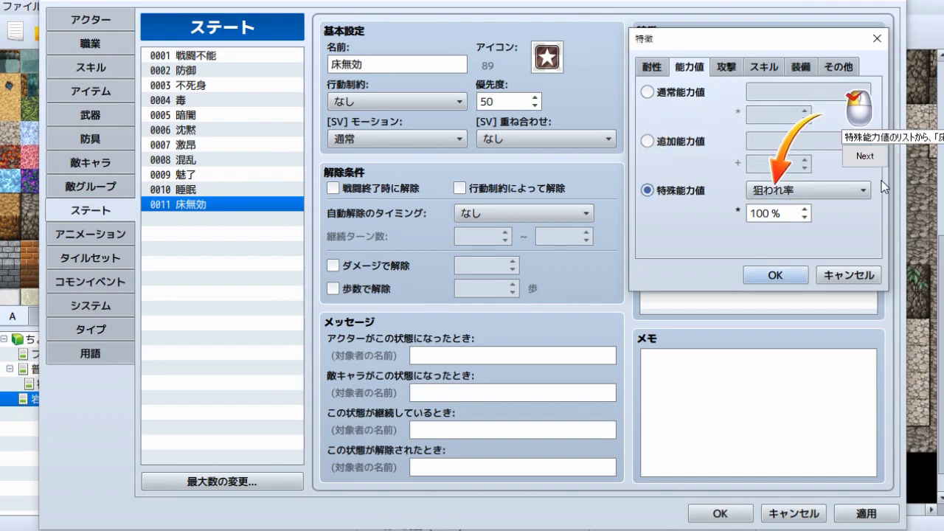
pyautogui.click(853, 191)
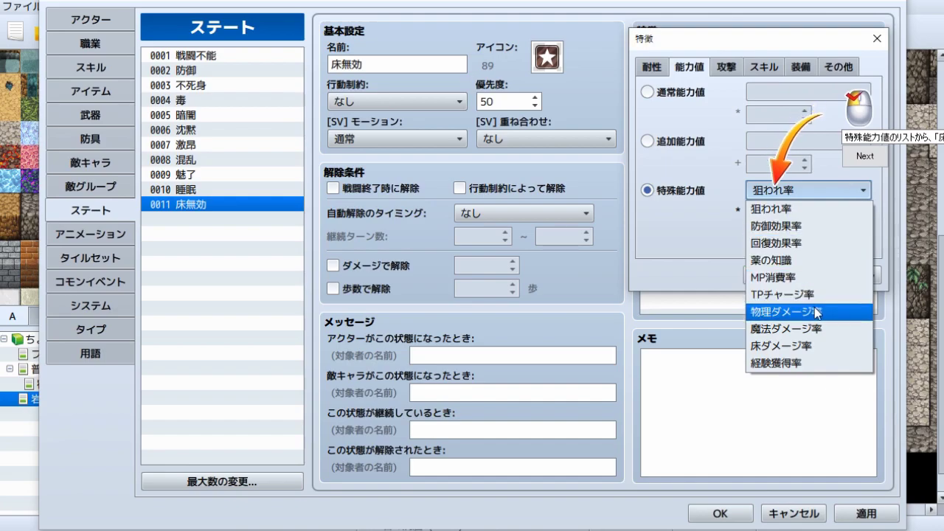
pyautogui.click(791, 355)
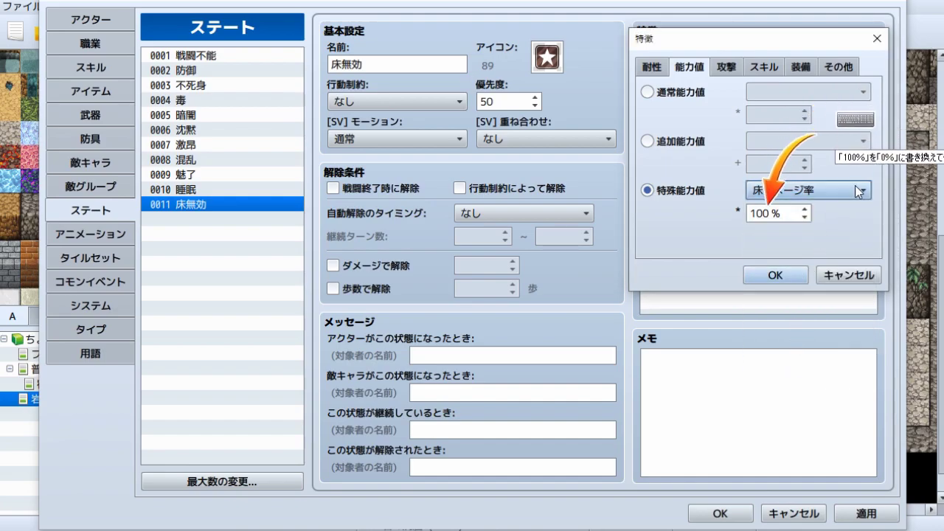
pyautogui.doubleClick(801, 214)
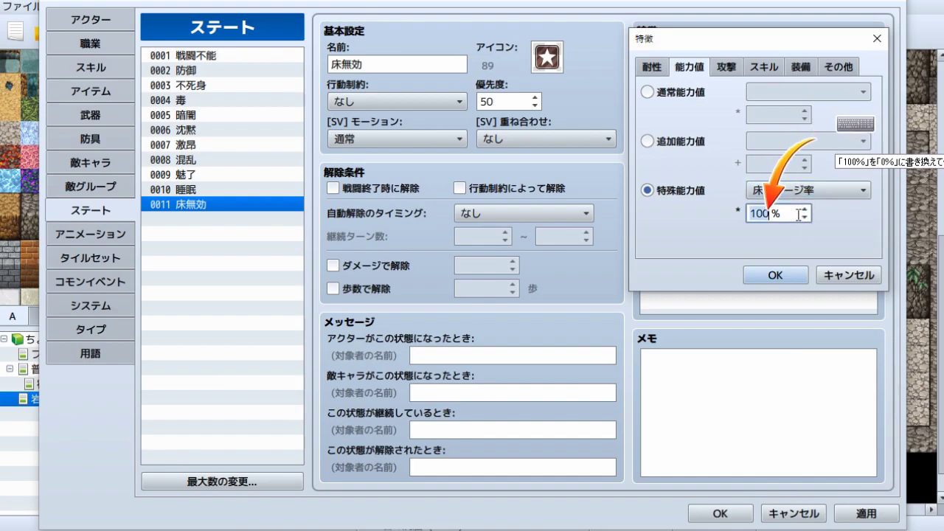
pyautogui.press('BackSpace')
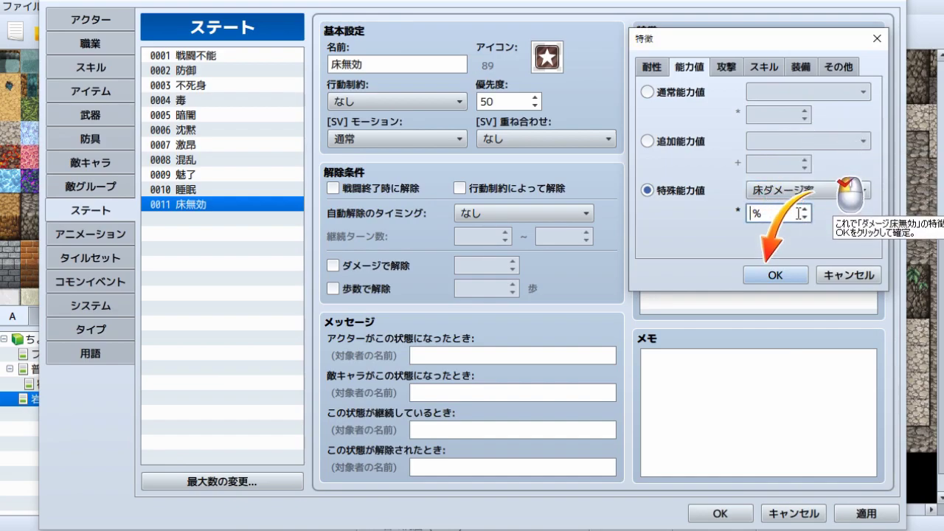
pyautogui.write('0')
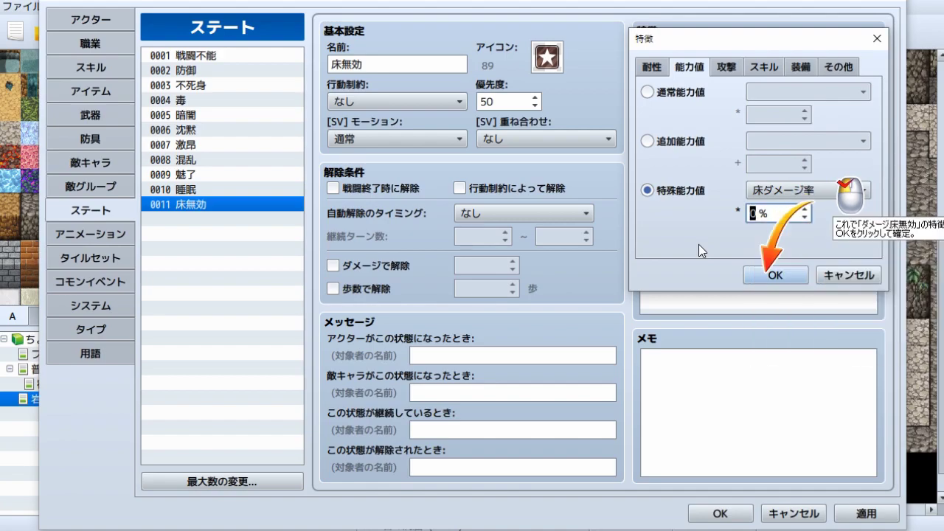
pyautogui.press('Return')
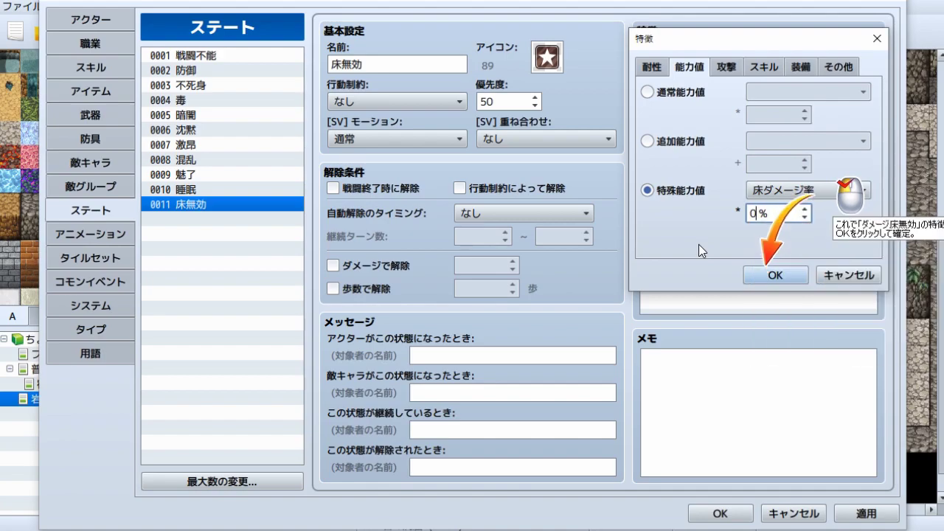
pyautogui.click(767, 275)
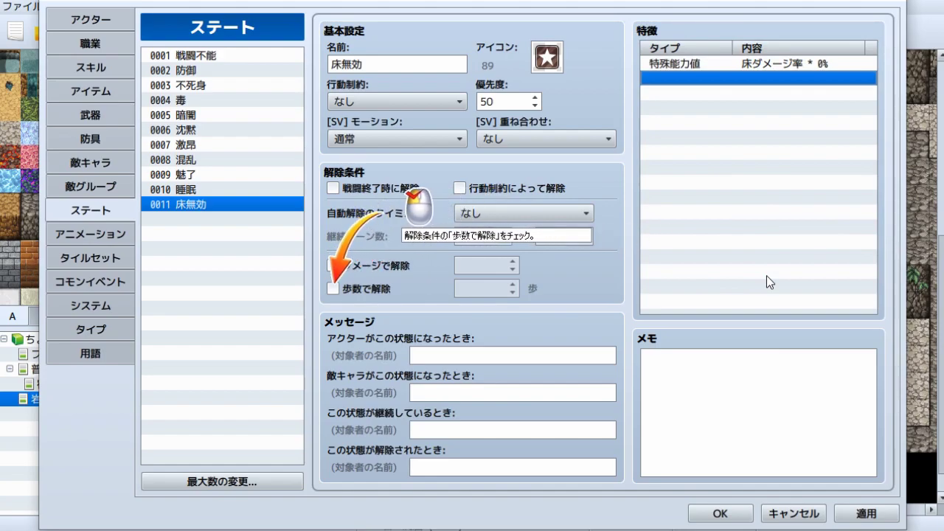
# Step: Enable removal of the 床無効 state by walking (歩数で解除), keeping it at 100 steps
pyautogui.click(334, 290)
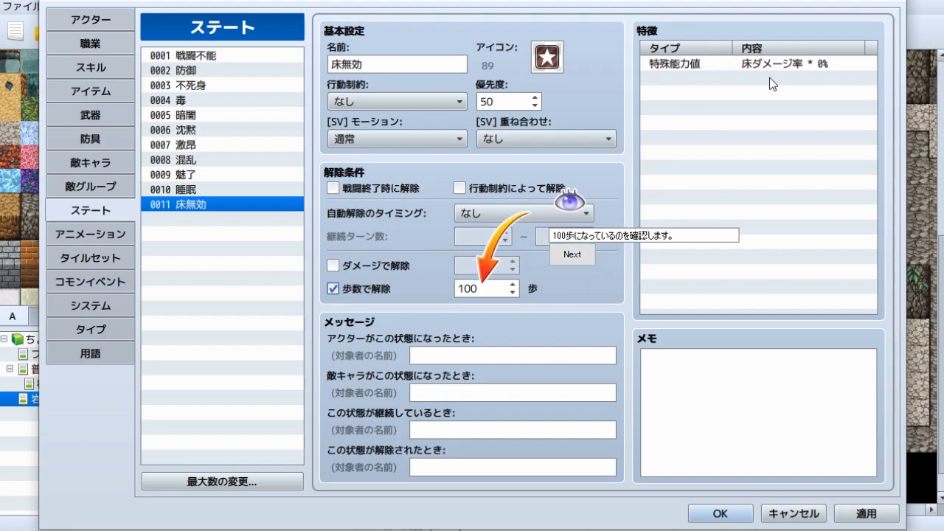
pyautogui.click(572, 254)
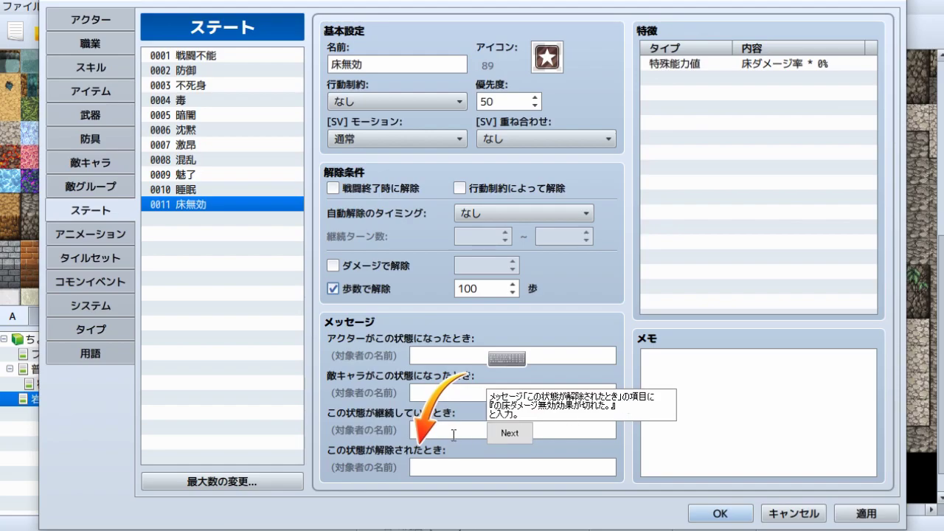
# Step: Enter の床ダメージ効果が切れた as the message shown when the 床無効 state is removed (この状態が解除されたとき)
pyautogui.click(426, 469)
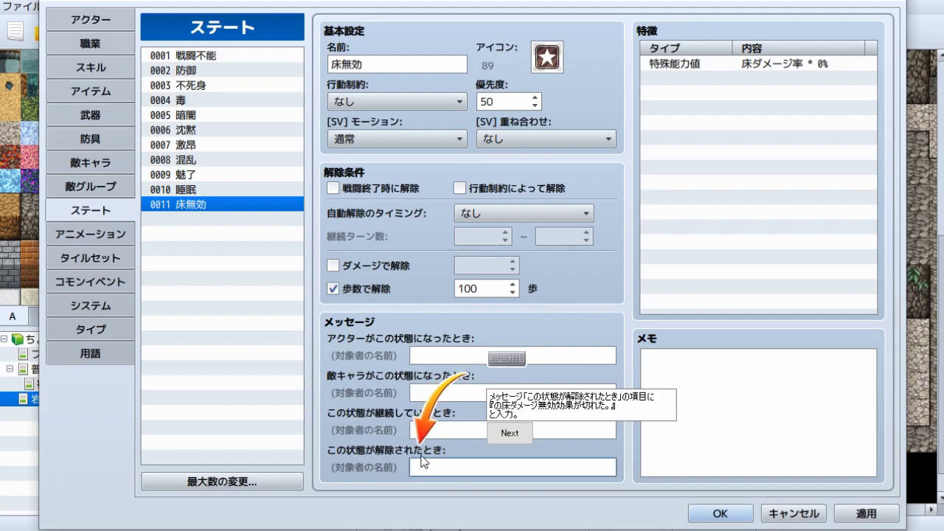
pyautogui.write('y')
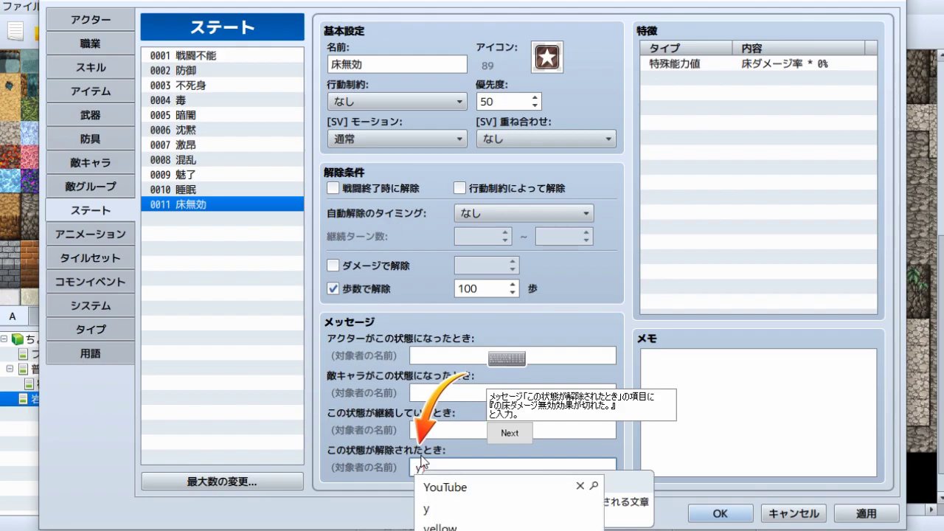
pyautogui.press('BackSpace')
pyautogui.write('no')
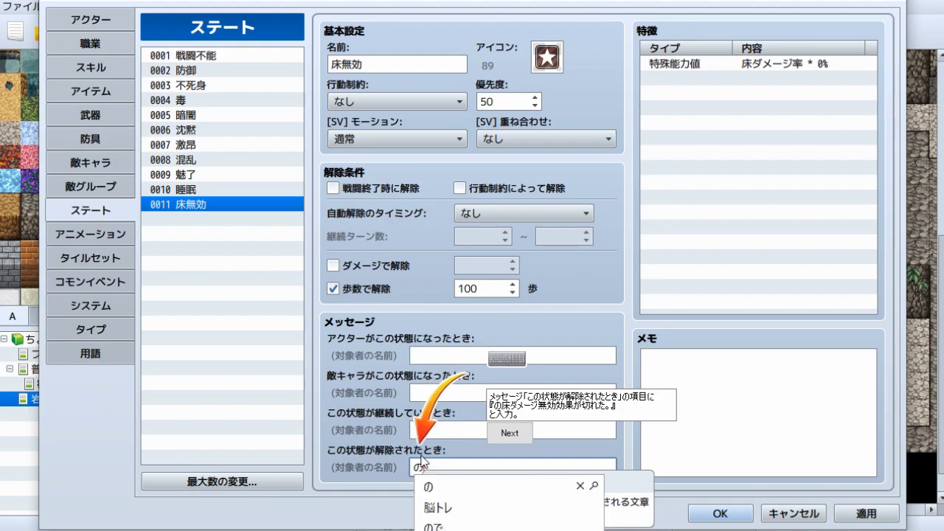
pyautogui.press('Return')
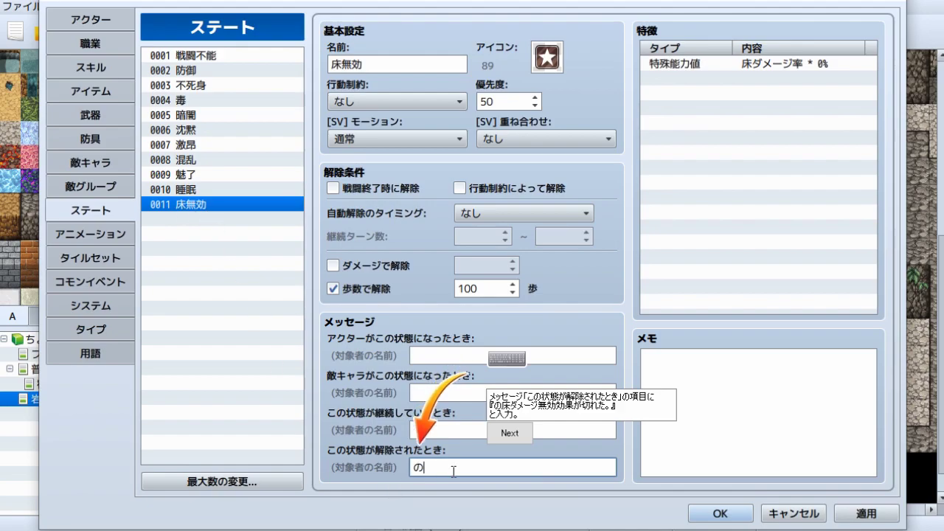
pyautogui.write('床だめーじ')
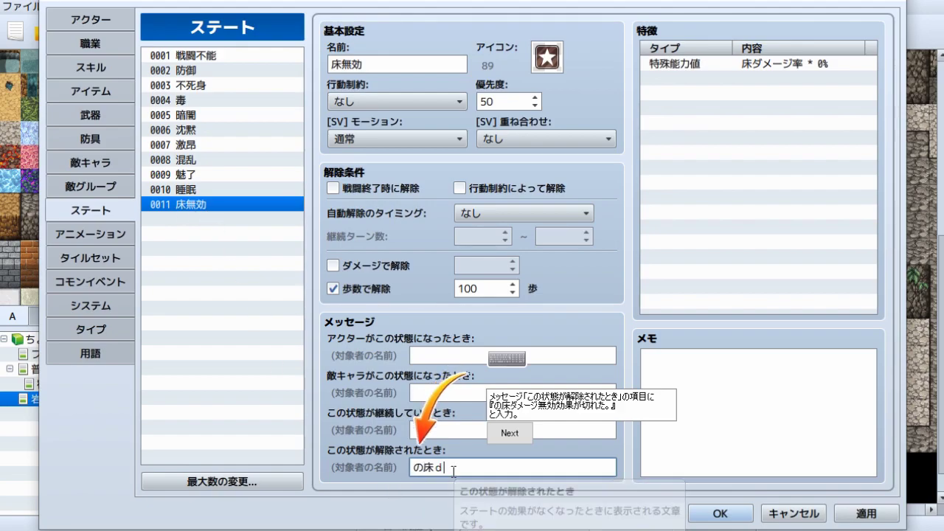
pyautogui.press('space')
pyautogui.write('こうか')
pyautogui.press('space')
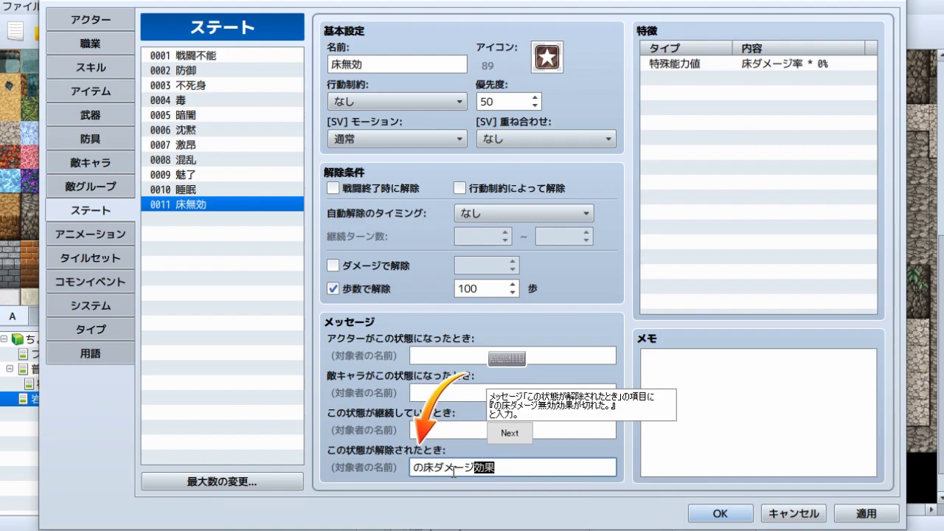
pyautogui.write('がきれた')
pyautogui.press('space')
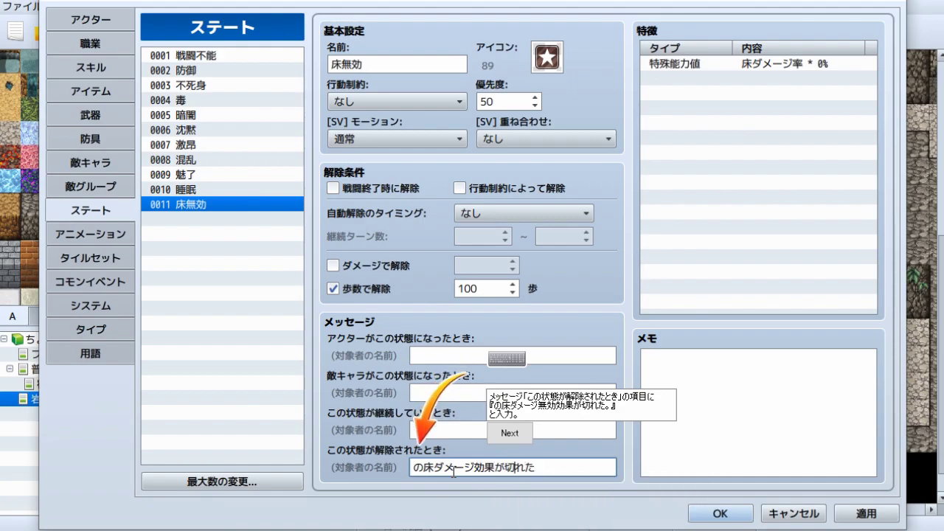
# Step: Insert 無効 before 効果 in the state's removal message so it reads の床ダメージ無効効果が切れた
pyautogui.press('Left')
pyautogui.press('Left')
pyautogui.press('Left')
pyautogui.write('むこう')
pyautogui.press('space')
pyautogui.press('Return')
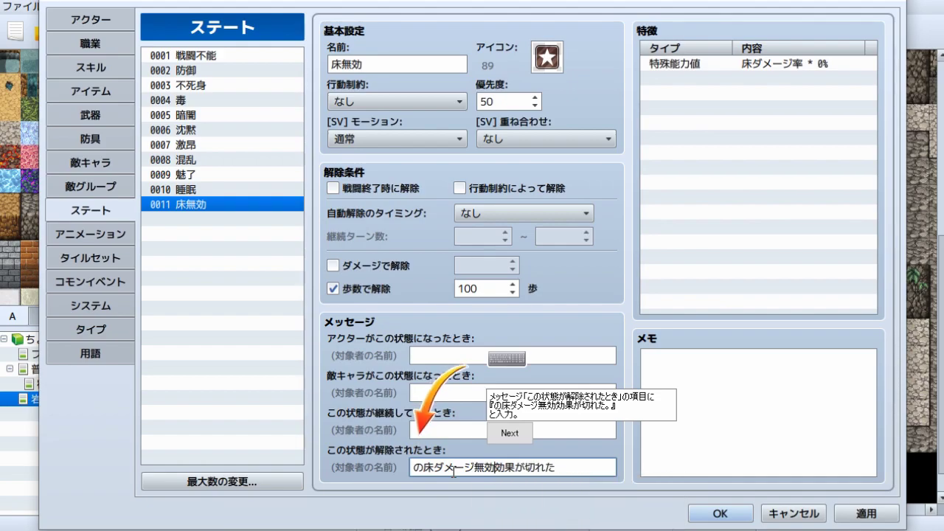
pyautogui.click(525, 434)
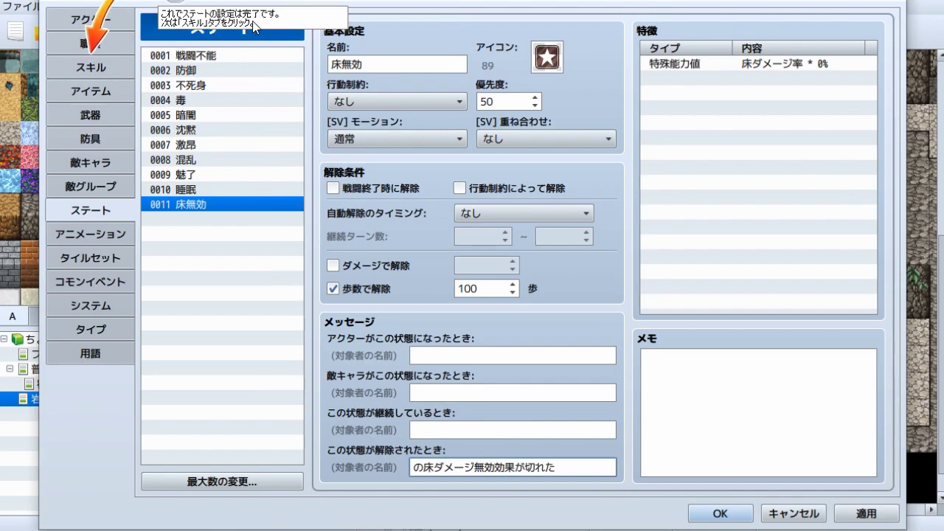
# Step: Raise the maximum number of skills in the database to 12
pyautogui.click(102, 67)
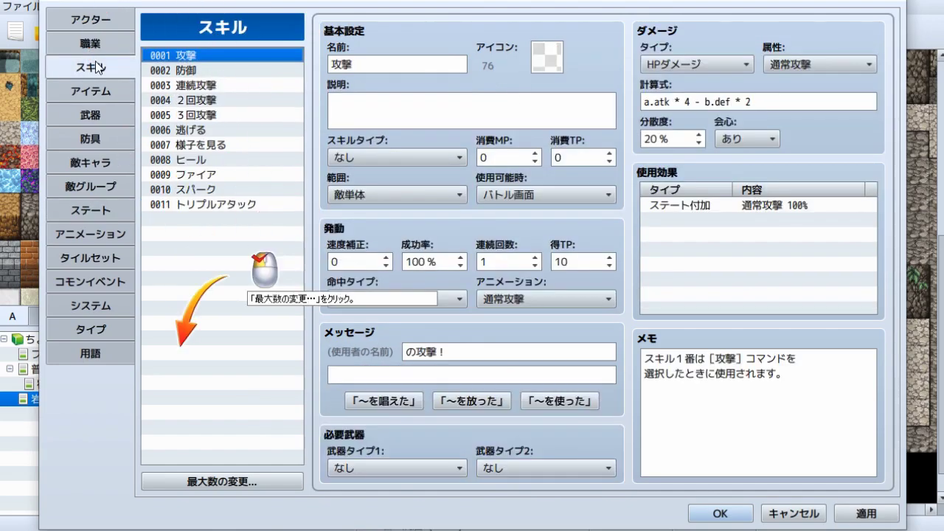
pyautogui.click(234, 481)
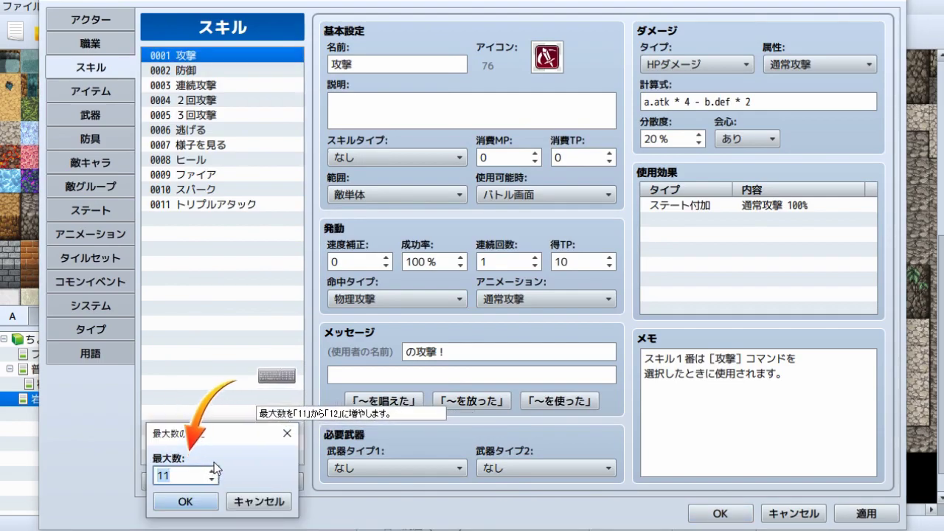
pyautogui.click(213, 472)
pyautogui.click(186, 502)
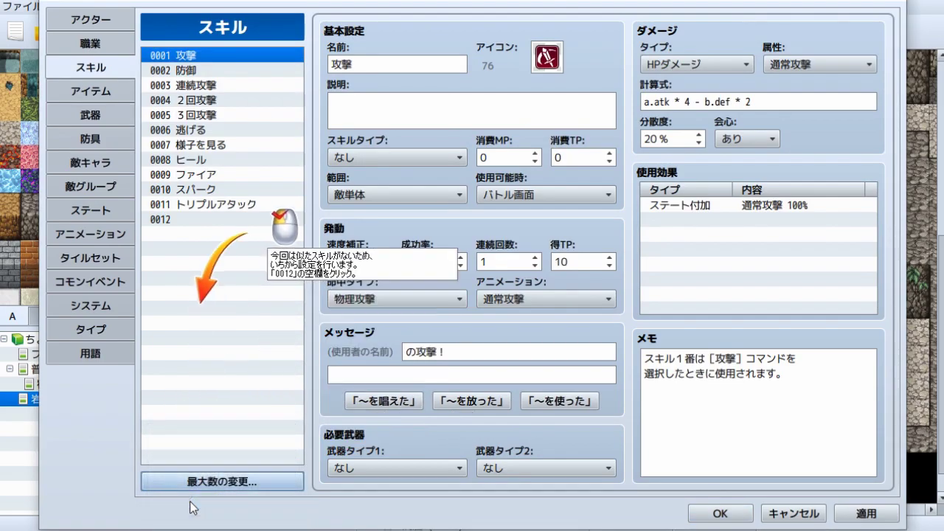
# Step: Name the empty skill 0012 キャンセルフローダメージ
pyautogui.click(225, 214)
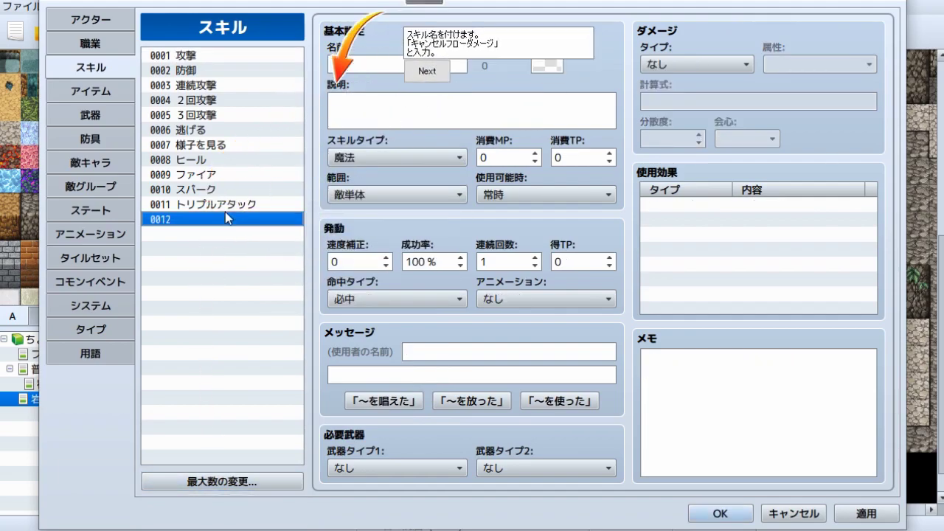
pyautogui.click(377, 59)
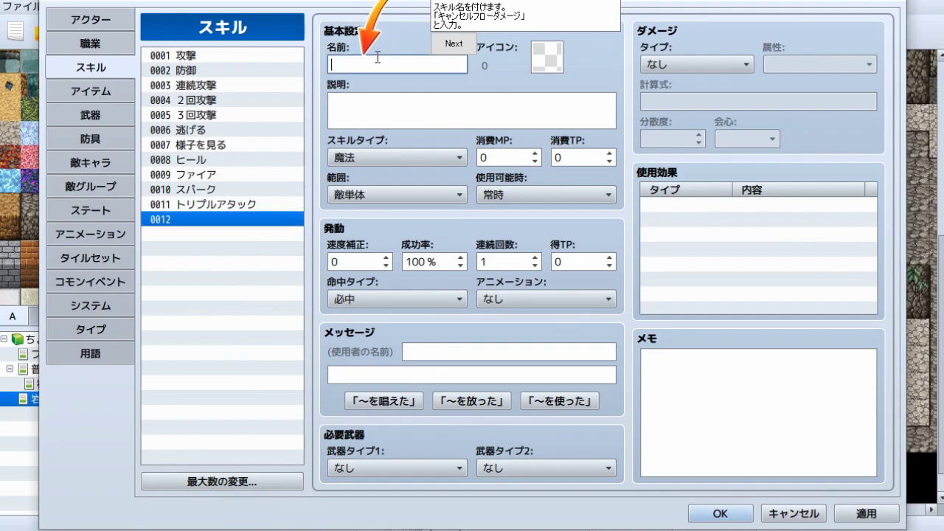
pyautogui.write('kyannsru')
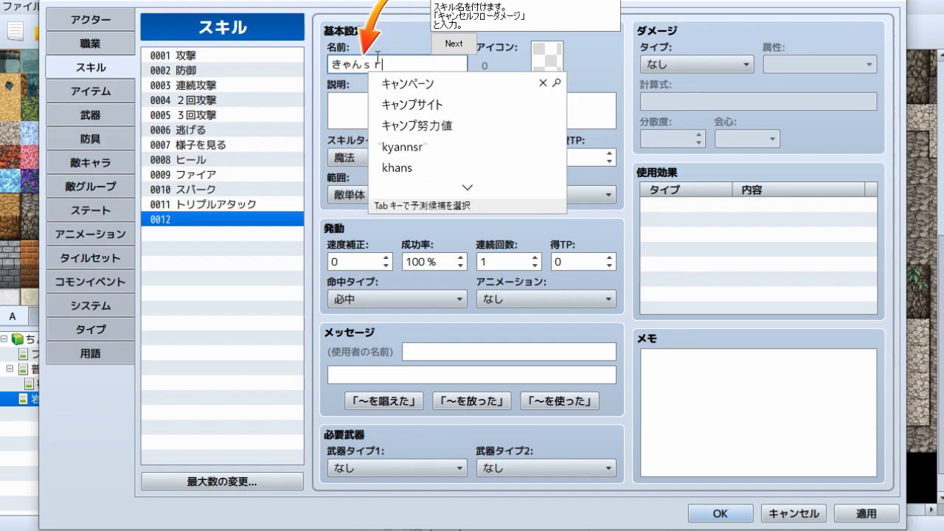
pyautogui.press('BackSpace')
pyautogui.press('BackSpace')
pyautogui.write('seru')
pyautogui.press('space')
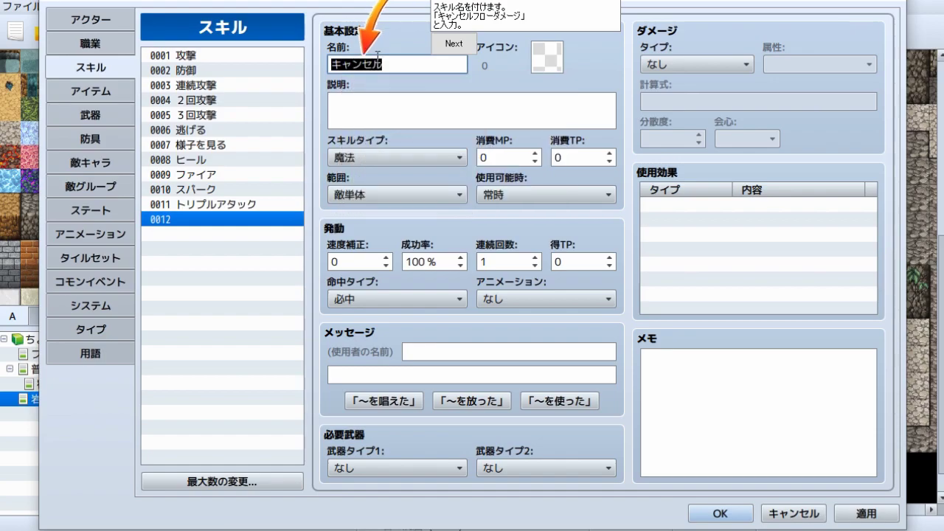
pyautogui.write('huro-dame')
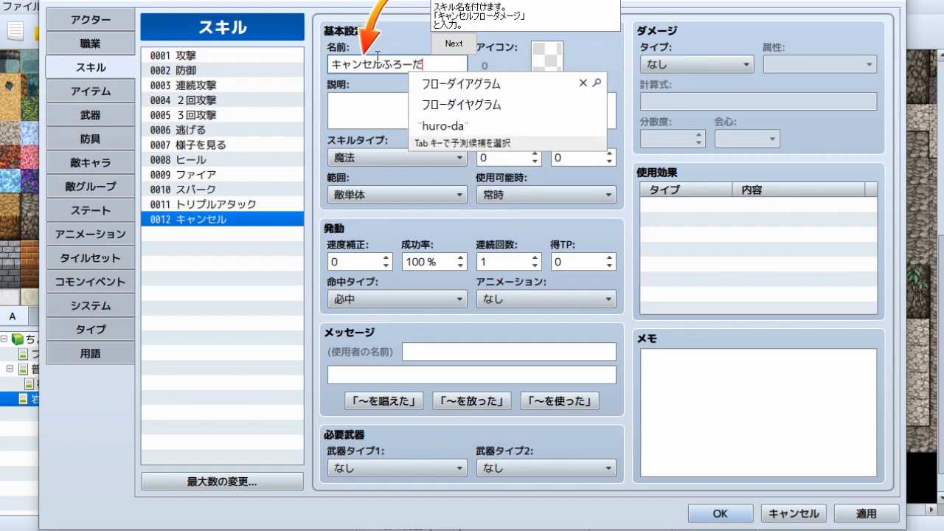
pyautogui.write('-ji')
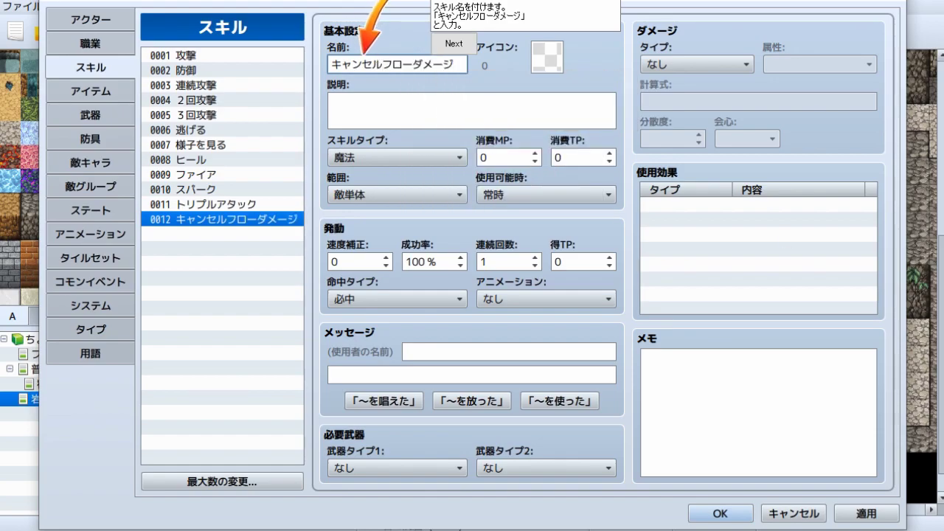
pyautogui.click(468, 45)
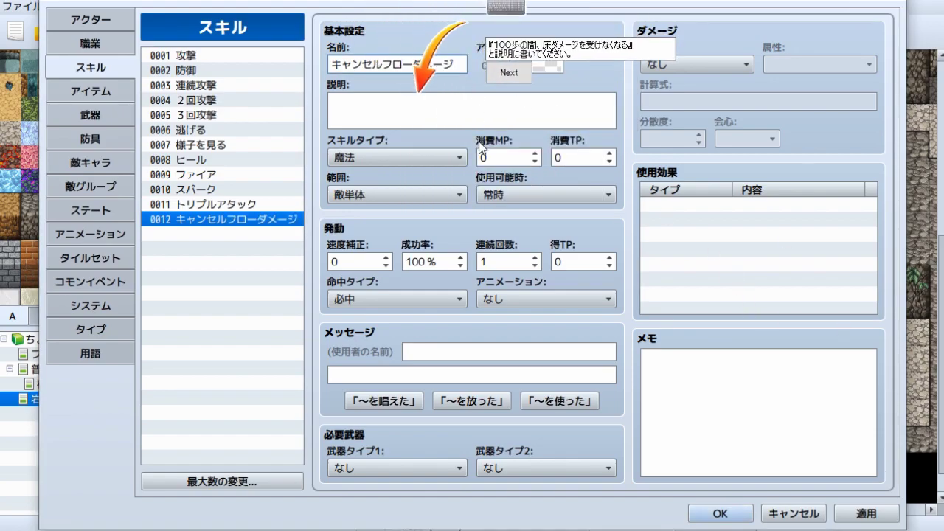
# Step: Write 100歩の間、床ダメージを受けなくなる as the description of the キャンセルフローダメージ skill
pyautogui.press('Zenkaku_Hankaku')
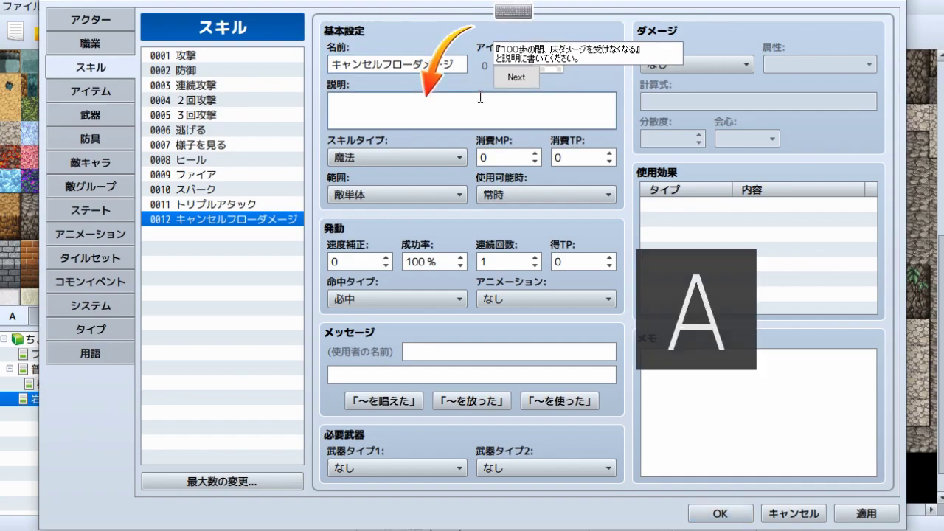
pyautogui.write('100')
pyautogui.press('Zenkaku_Hankaku')
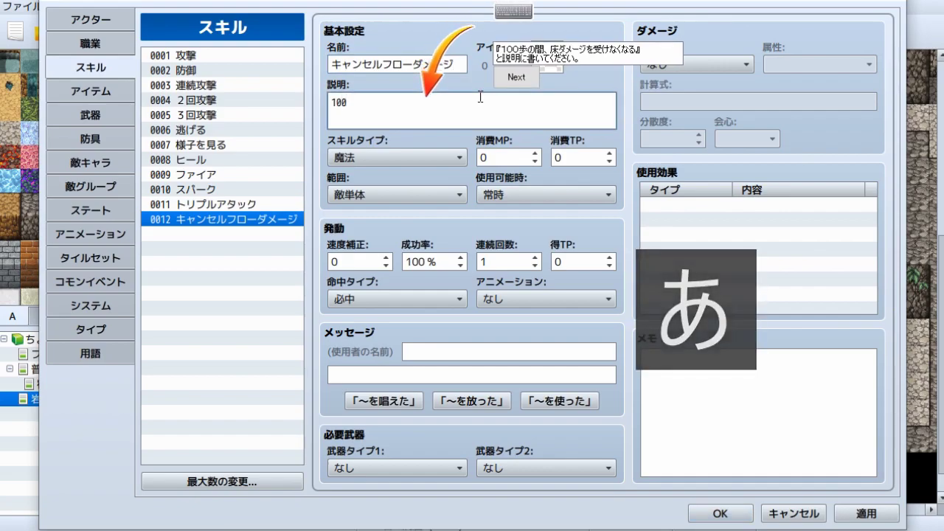
pyautogui.write('歩数')
pyautogui.press('Return')
pyautogui.write('の間')
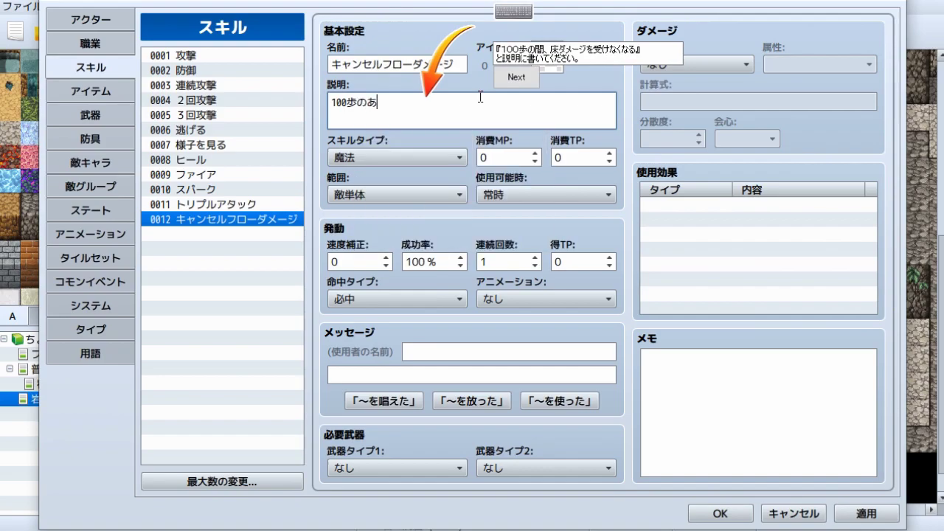
pyautogui.write('、ゆか')
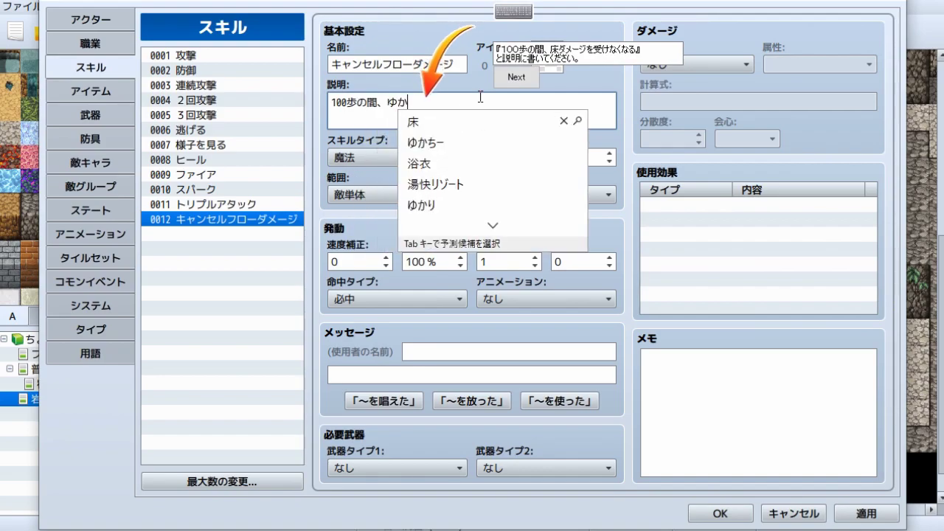
pyautogui.press('space')
pyautogui.write('だめーji')
pyautogui.press('space')
pyautogui.write('をう')
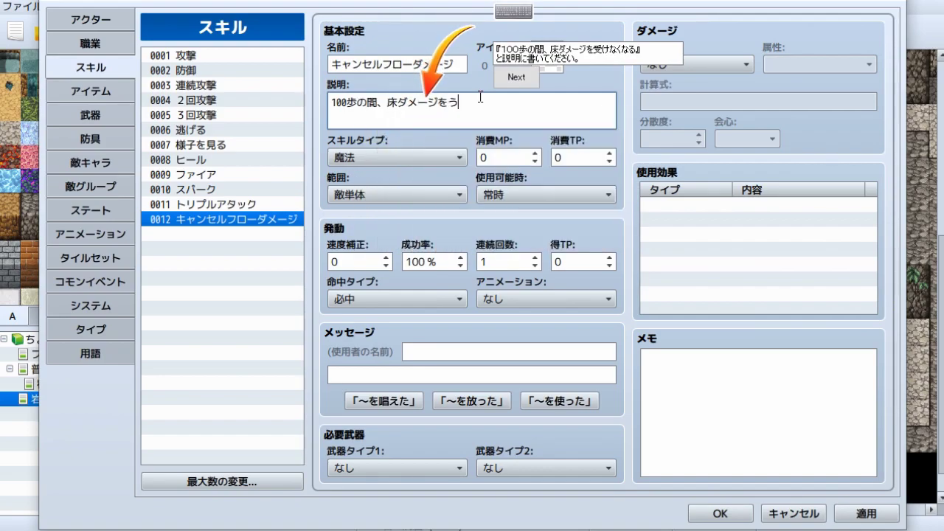
pyautogui.write('けなくなる')
pyautogui.press('space')
pyautogui.click(529, 80)
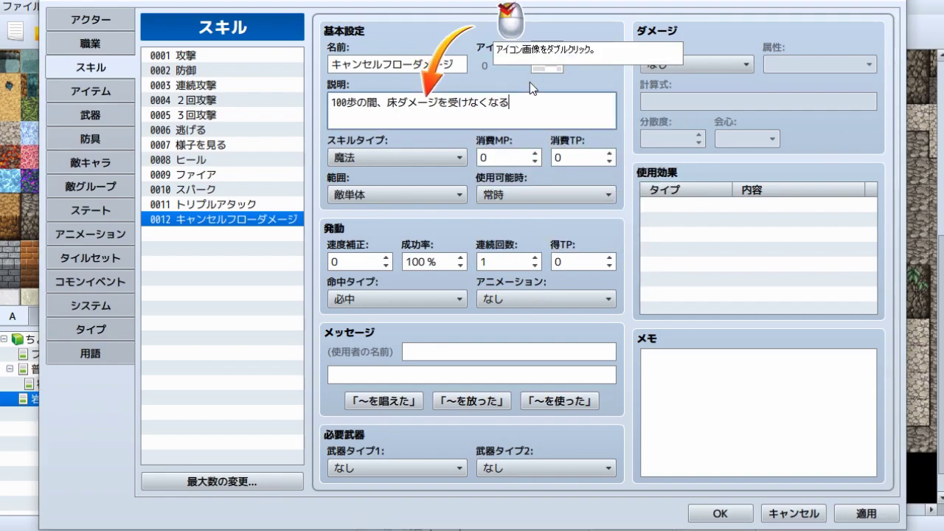
# Step: Assign the bronze star icon, number 89, to the キャンセルフローダメージ skill
pyautogui.doubleClick(538, 59)
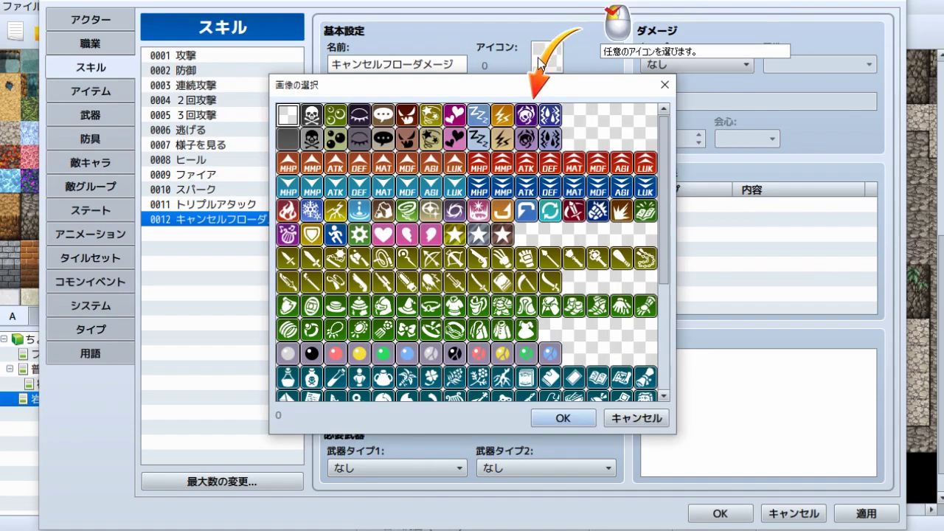
pyautogui.click(504, 236)
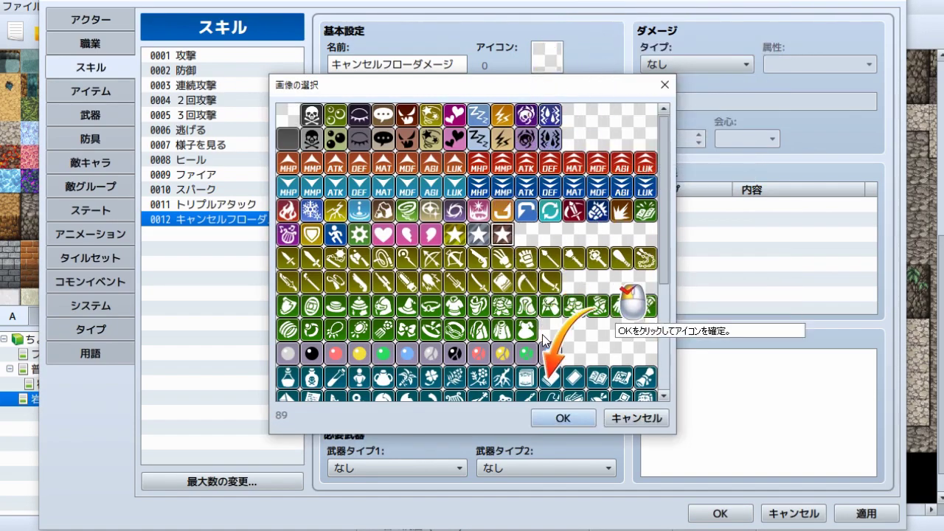
pyautogui.click(563, 418)
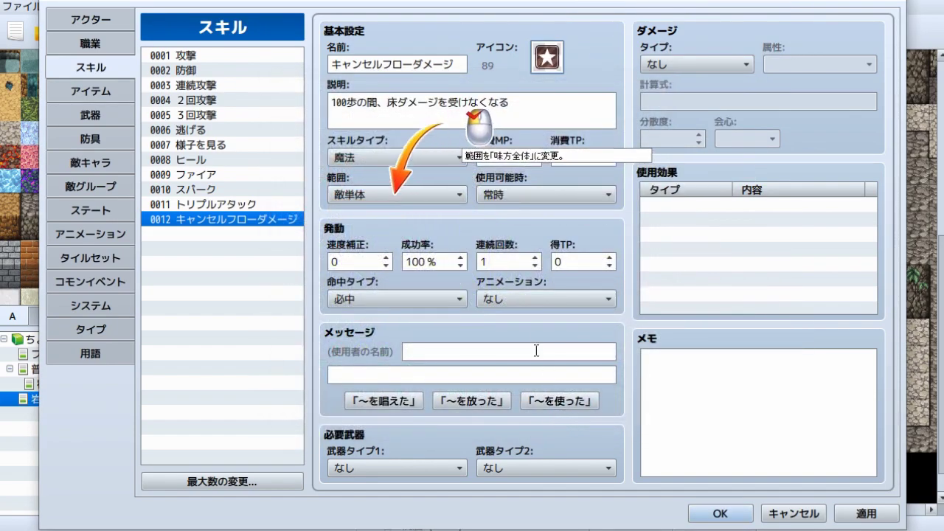
# Step: Set the skill's 範囲 to 味方全体 and its 使用可能時 to メニュー画面
pyautogui.click(409, 196)
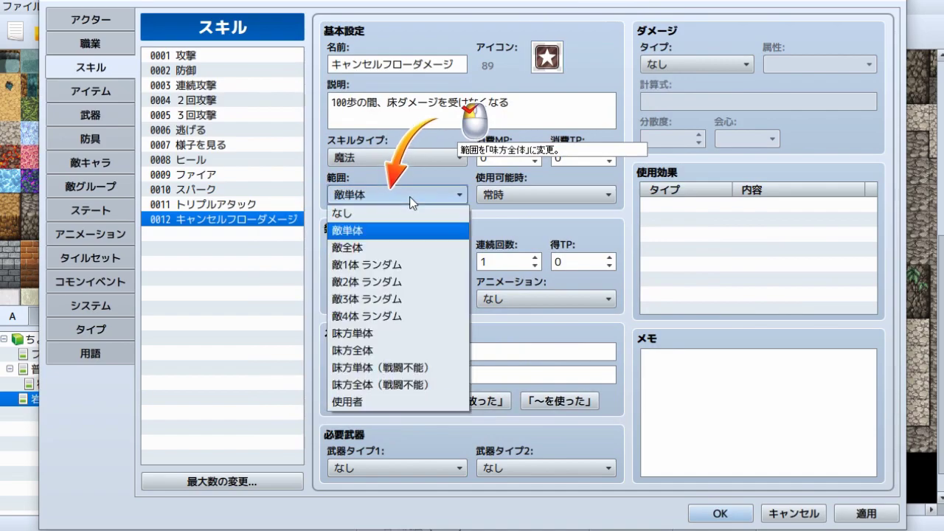
pyautogui.click(371, 352)
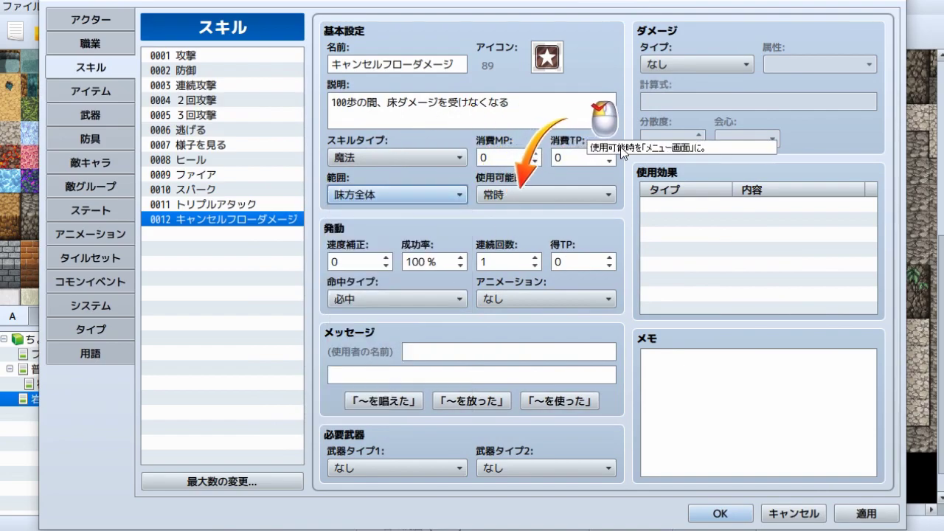
pyautogui.click(573, 194)
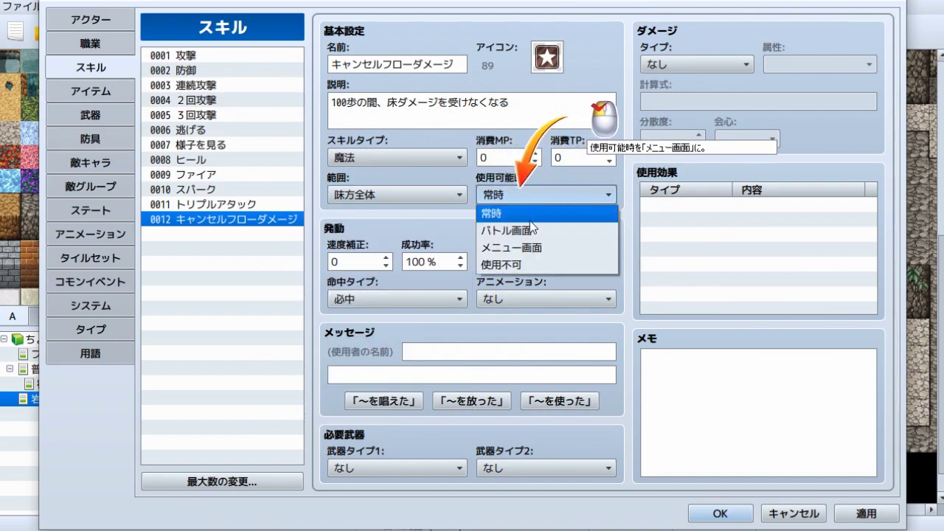
pyautogui.click(529, 247)
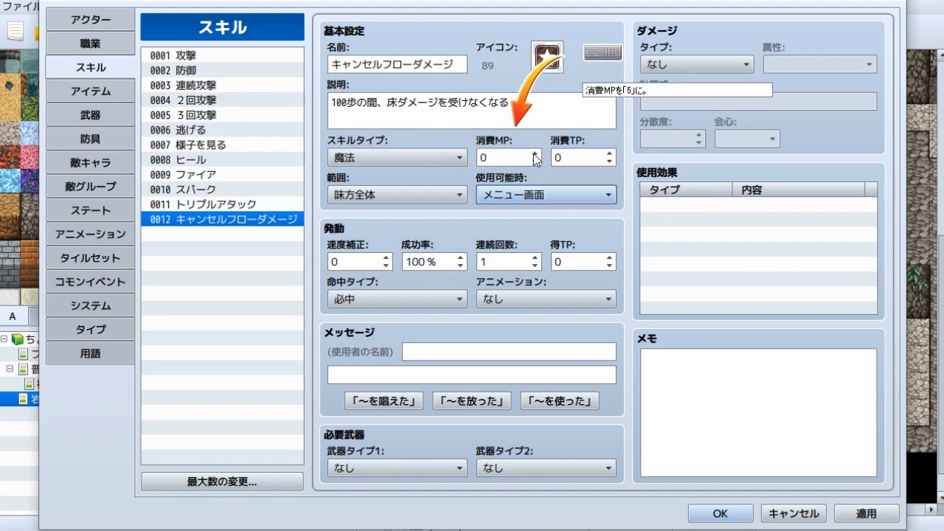
# Step: Set the skill's 消費MP to 5 and fill its message with the preset 「～を唱えた」 text
pyautogui.write('5')
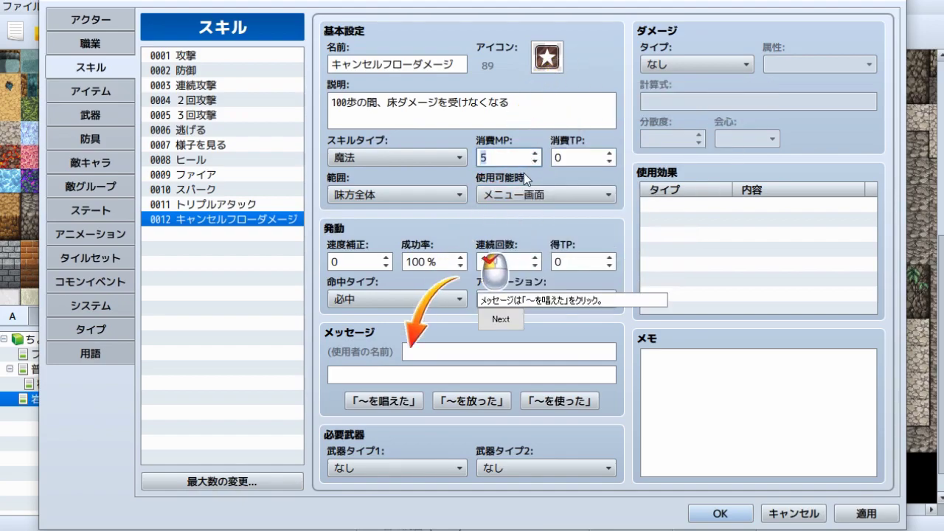
pyautogui.click(381, 399)
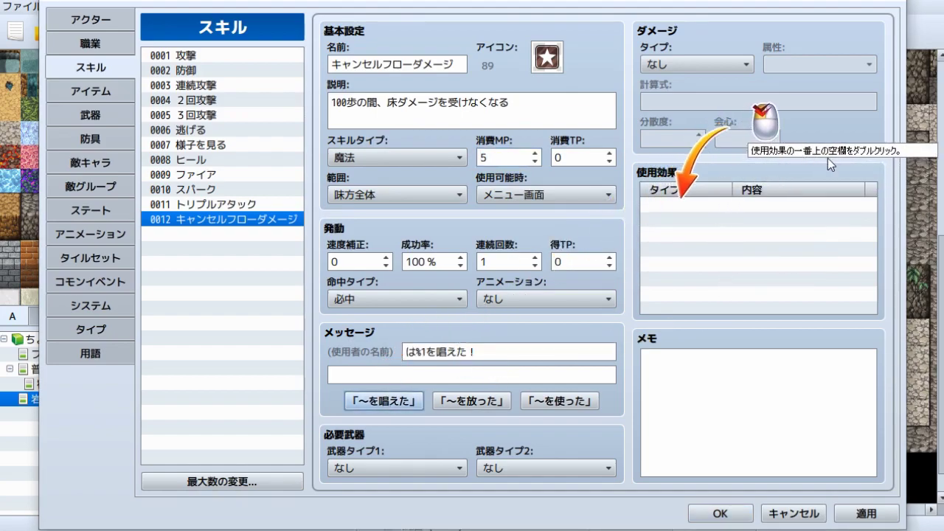
# Step: Add a ステート付加 effect to the キャンセルフローダメージ skill that applies the state 0011 床無効 at 100%
pyautogui.doubleClick(743, 208)
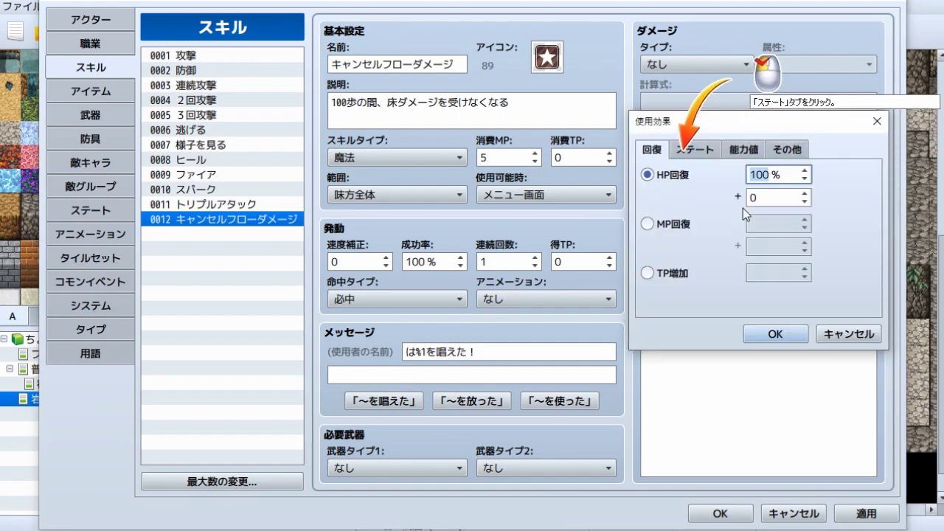
pyautogui.click(717, 158)
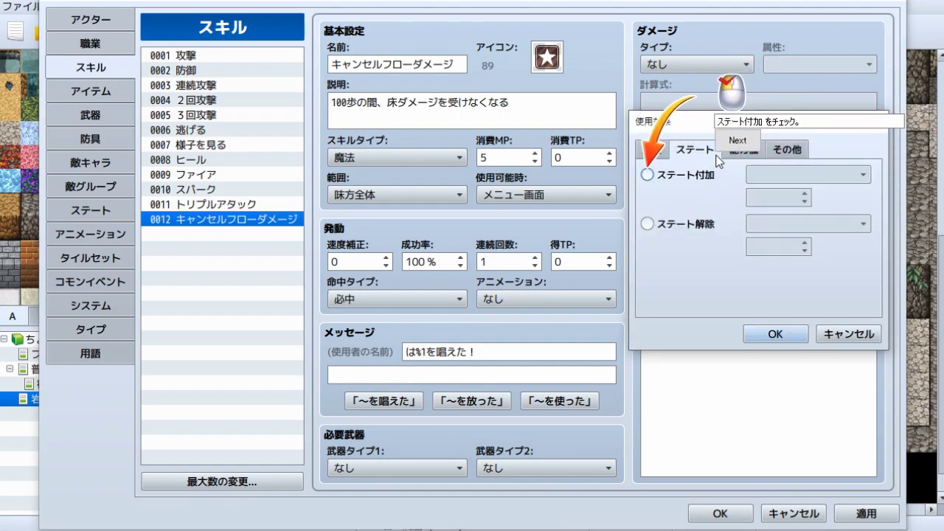
pyautogui.click(648, 175)
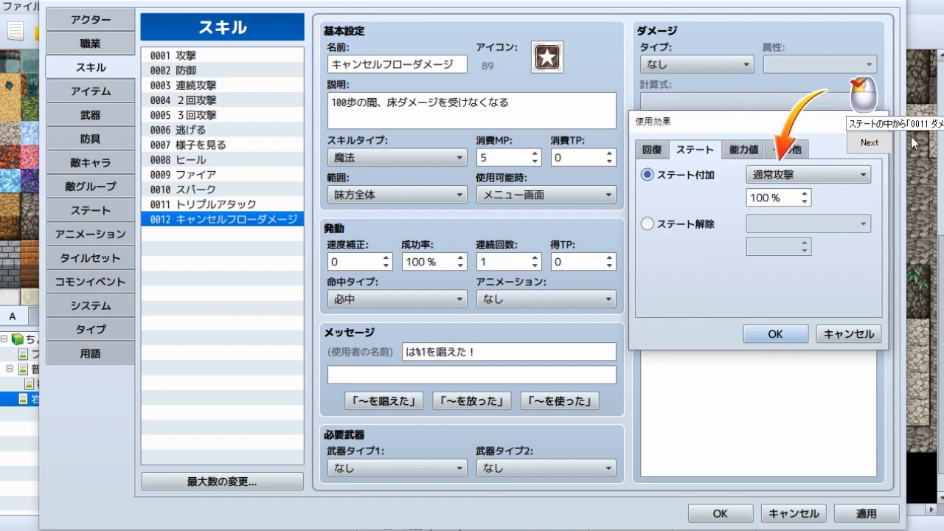
pyautogui.click(818, 171)
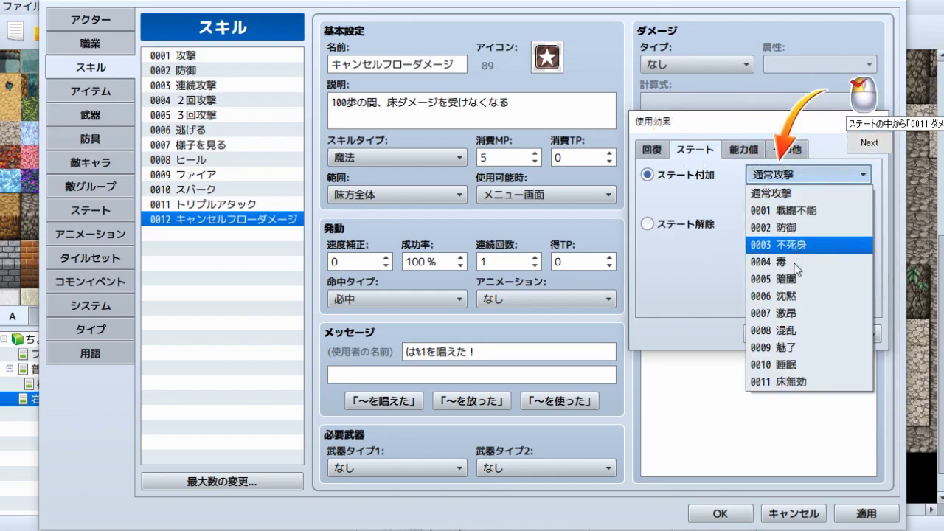
pyautogui.click(791, 382)
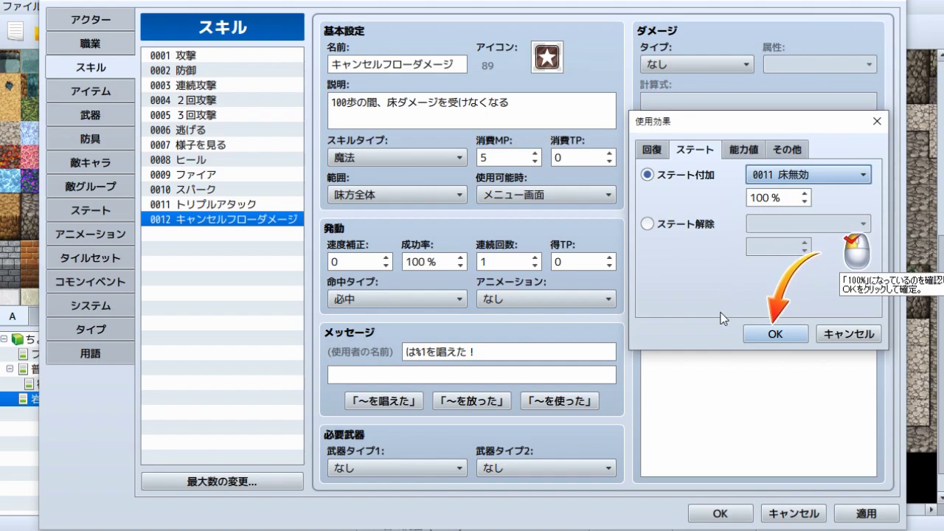
pyautogui.click(767, 329)
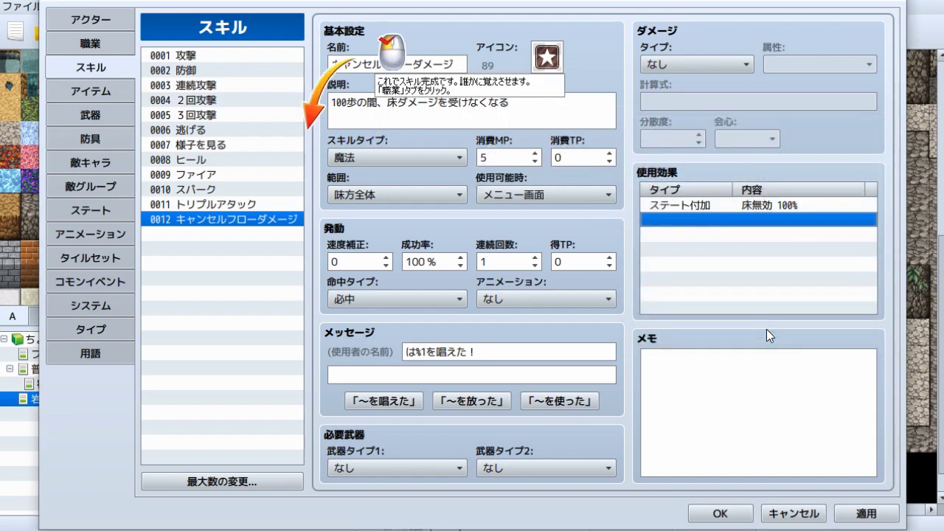
# Step: Make the 僧侶 class learn the skill 0012 キャンセルフローダメージ at level 1
pyautogui.click(83, 46)
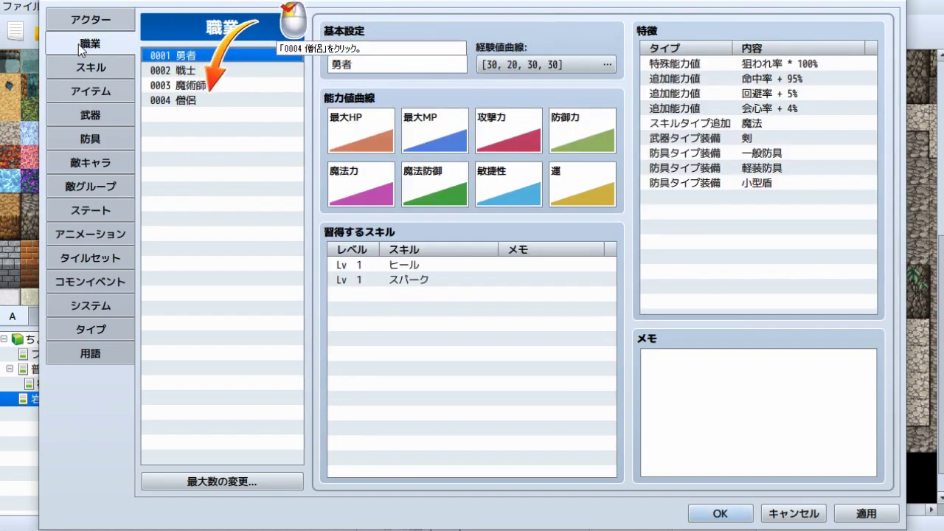
pyautogui.click(200, 100)
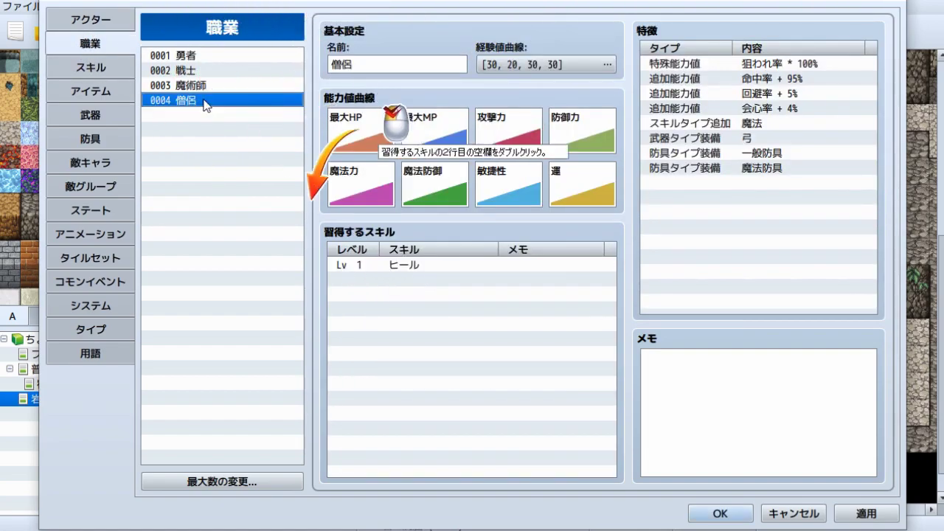
pyautogui.doubleClick(419, 279)
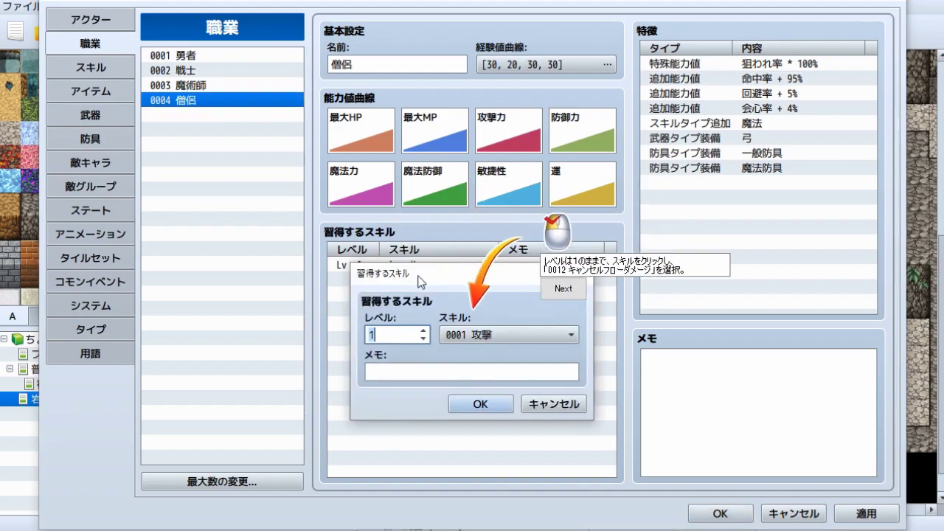
pyautogui.click(515, 333)
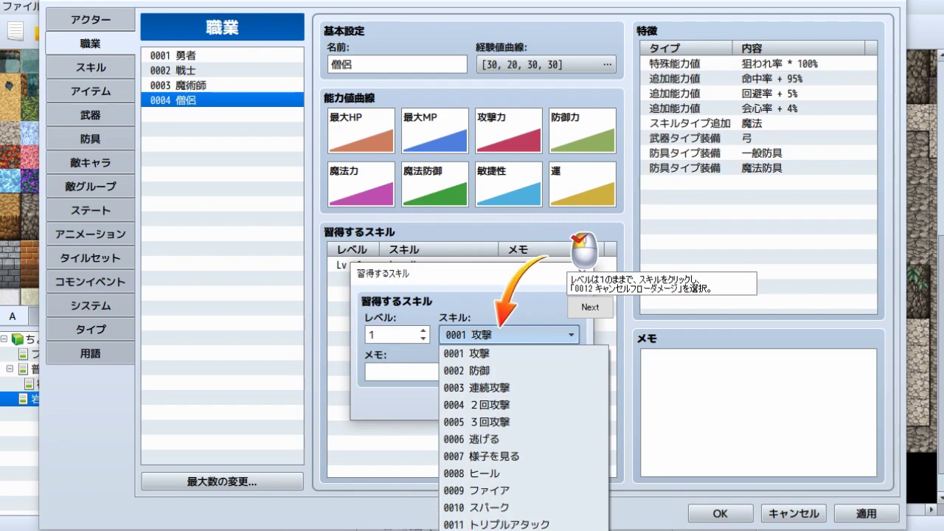
pyautogui.click(517, 529)
pyautogui.click(588, 308)
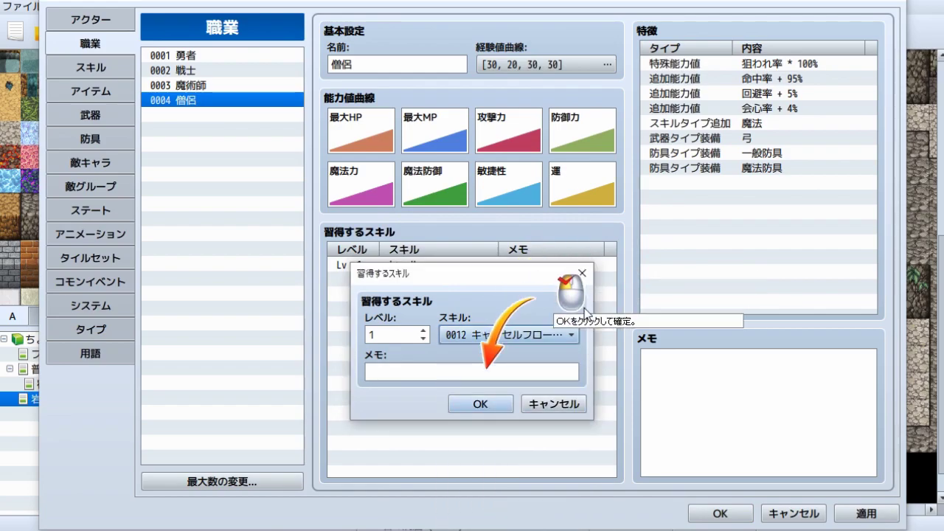
pyautogui.click(467, 409)
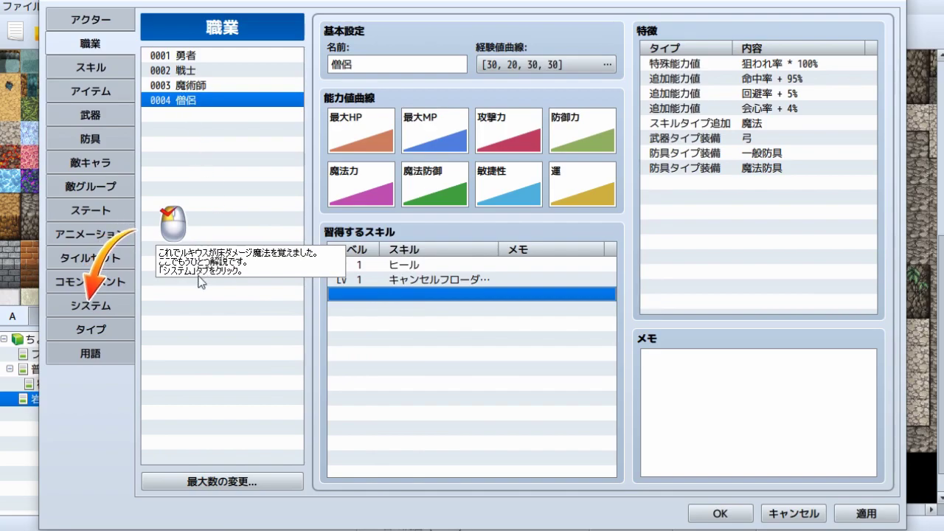
# Step: Review the system options, leaving 床ダメージで戦闘不能 disabled, then confirm the database settings and save the project
pyautogui.click(104, 307)
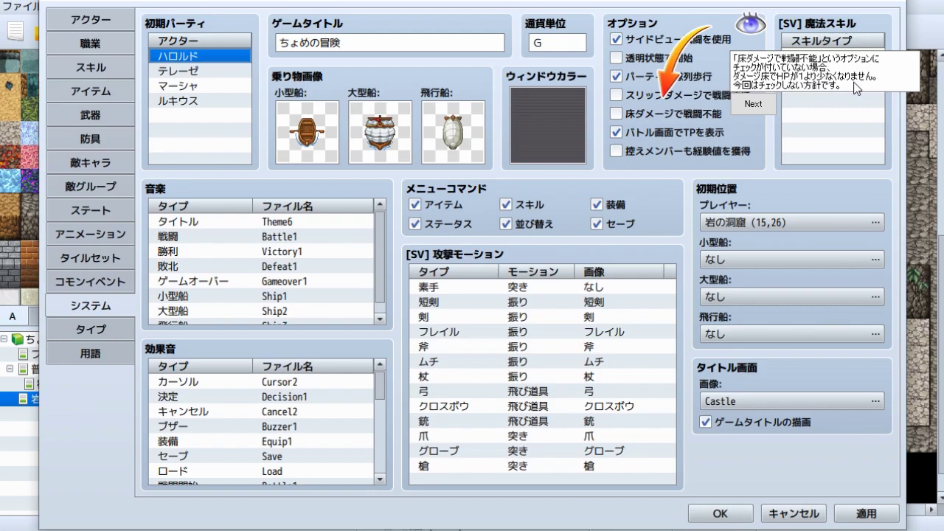
pyautogui.click(749, 106)
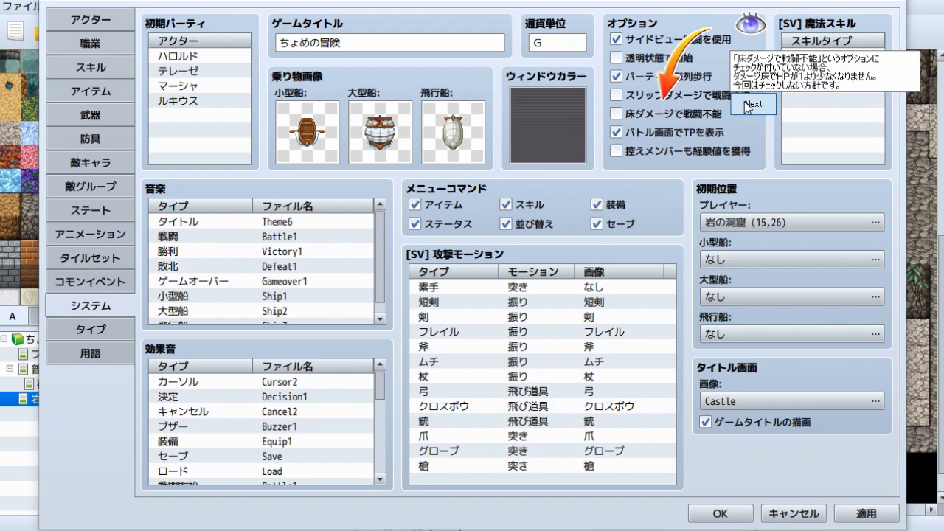
pyautogui.click(744, 103)
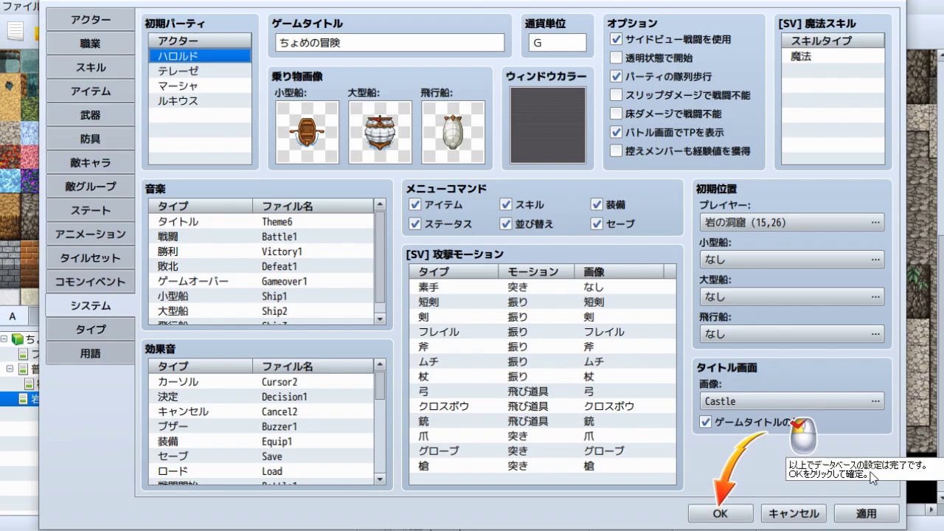
pyautogui.click(722, 513)
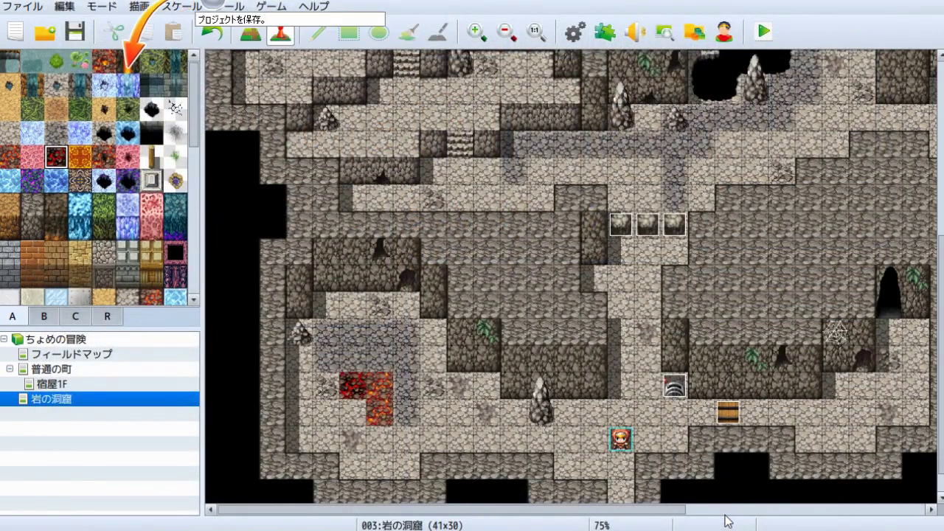
pyautogui.click(74, 34)
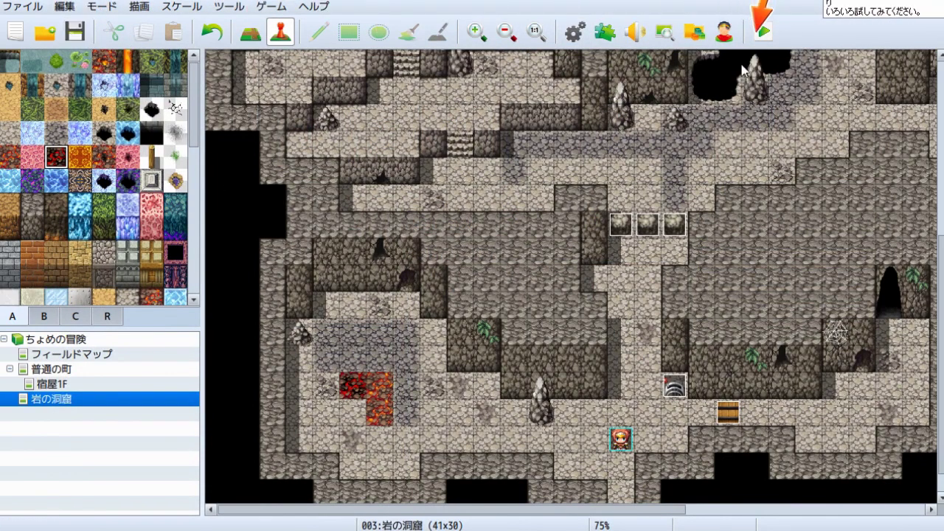
# Step: Launch a playtest, bring the game window fully into view, and start a new game
pyautogui.click(765, 38)
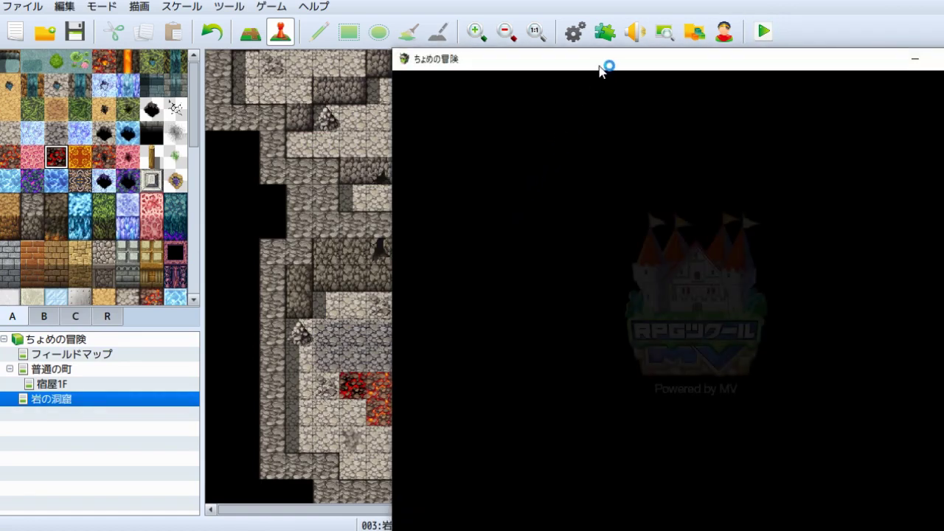
pyautogui.moveTo(607, 67); pyautogui.dragTo(447, 29)
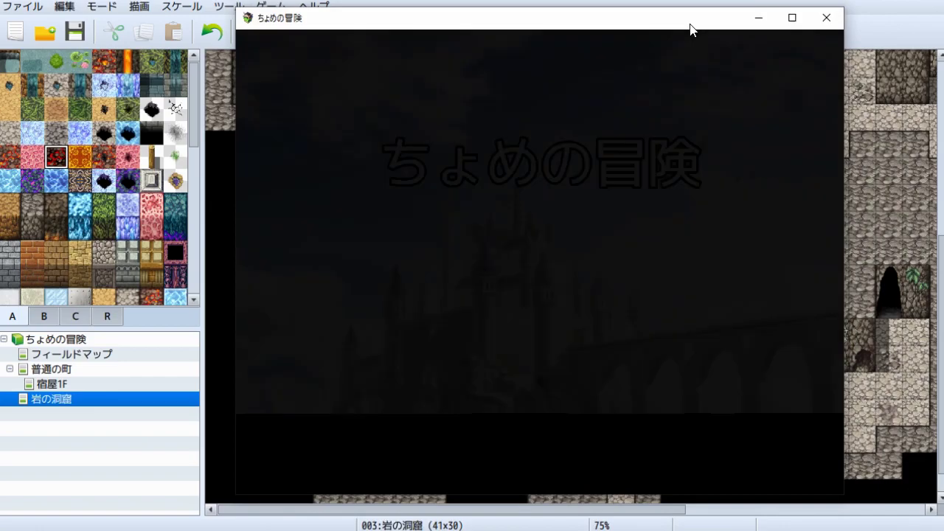
pyautogui.press('Return')
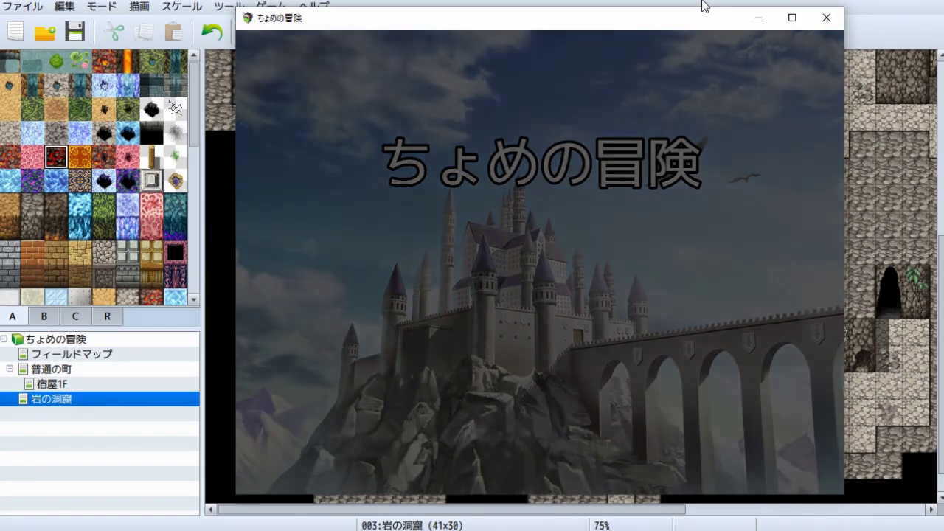
# Step: Walk the party to the lava tiles in the cave and across them, checking everyone's HP in the game menu
pyautogui.press('Left')
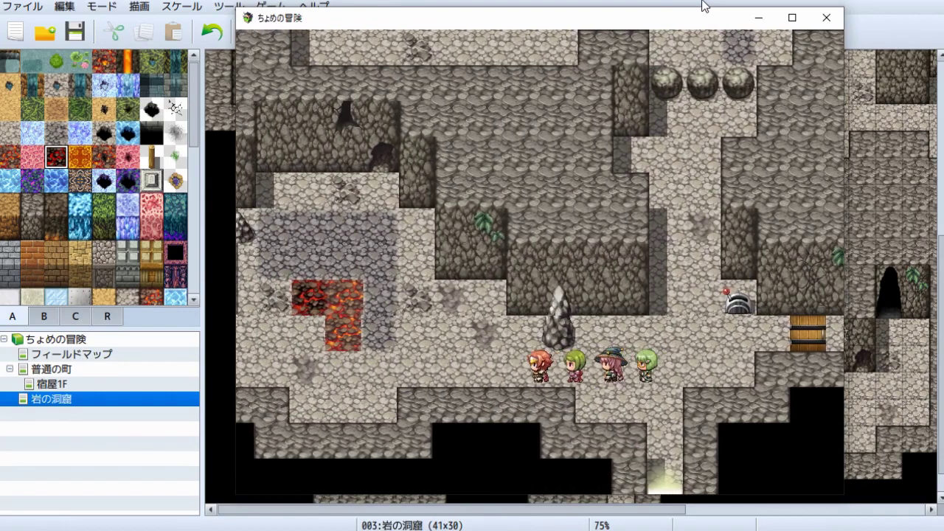
pyautogui.press('Escape')
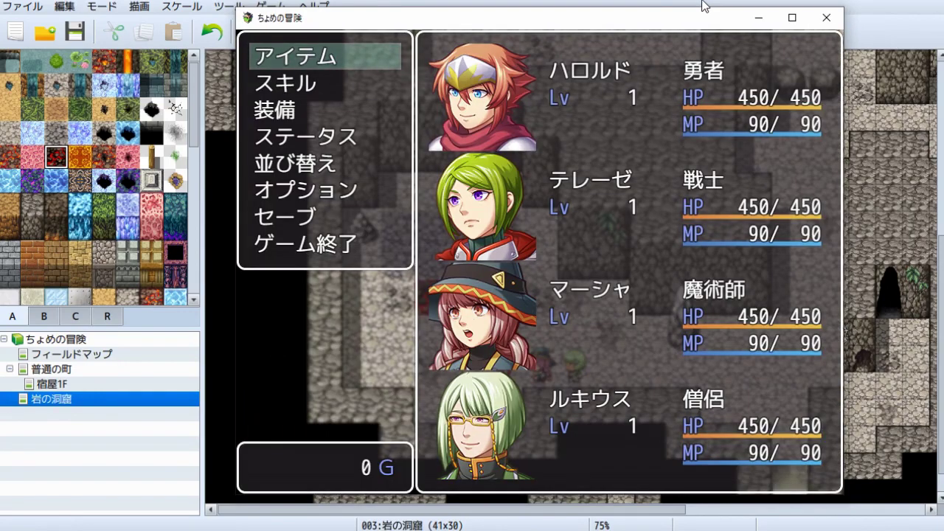
pyautogui.press('Escape')
pyautogui.press('Escape')
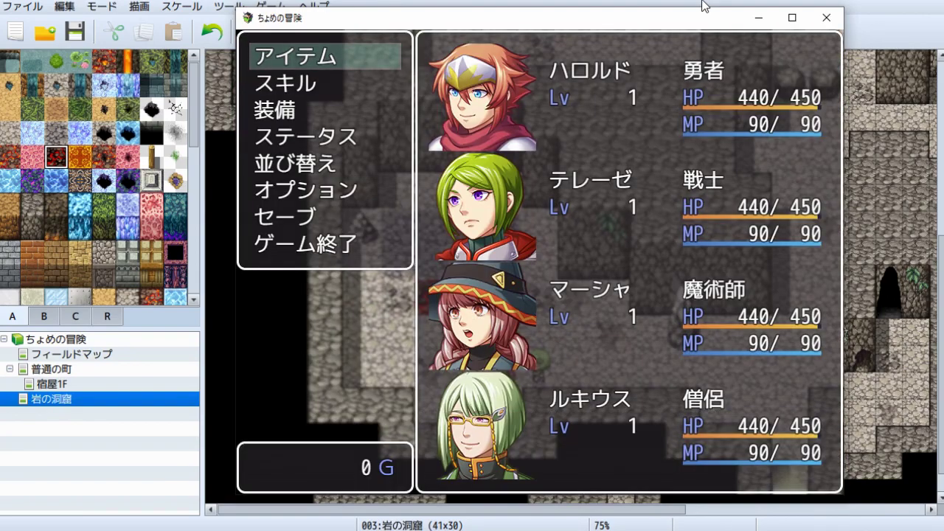
pyautogui.press('Escape')
pyautogui.press('Left')
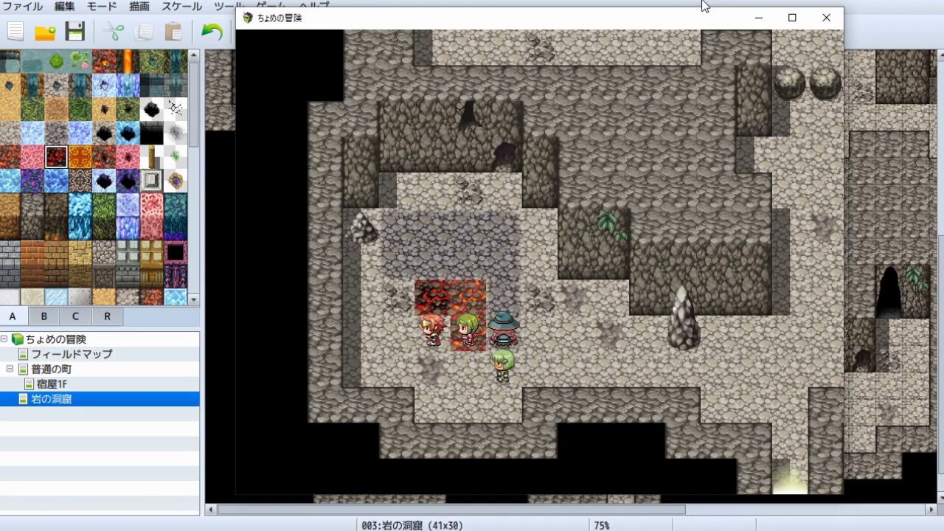
pyautogui.press('Left')
pyautogui.press('Escape')
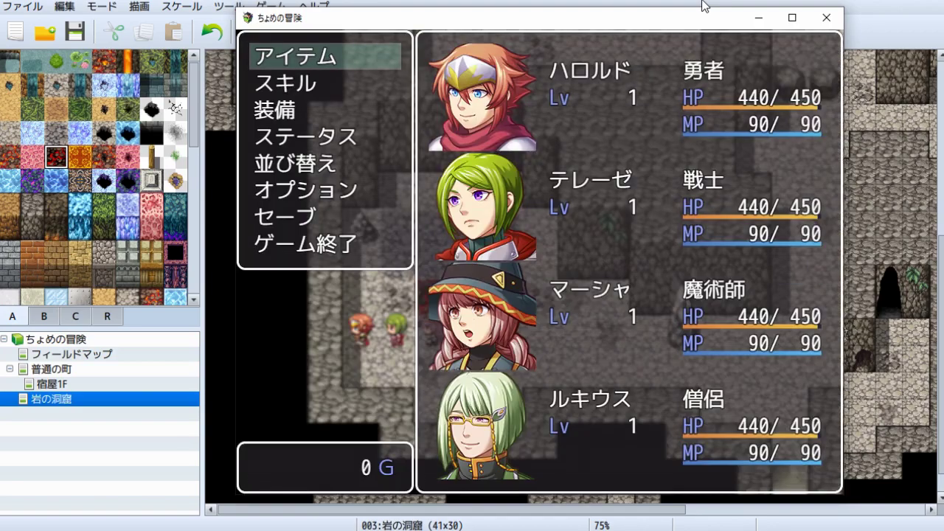
pyautogui.press('Escape')
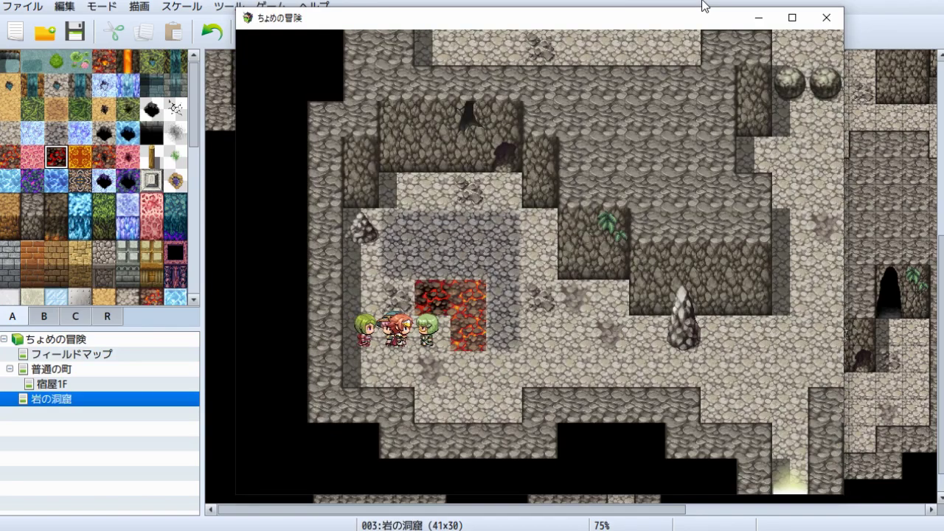
pyautogui.press('Escape')
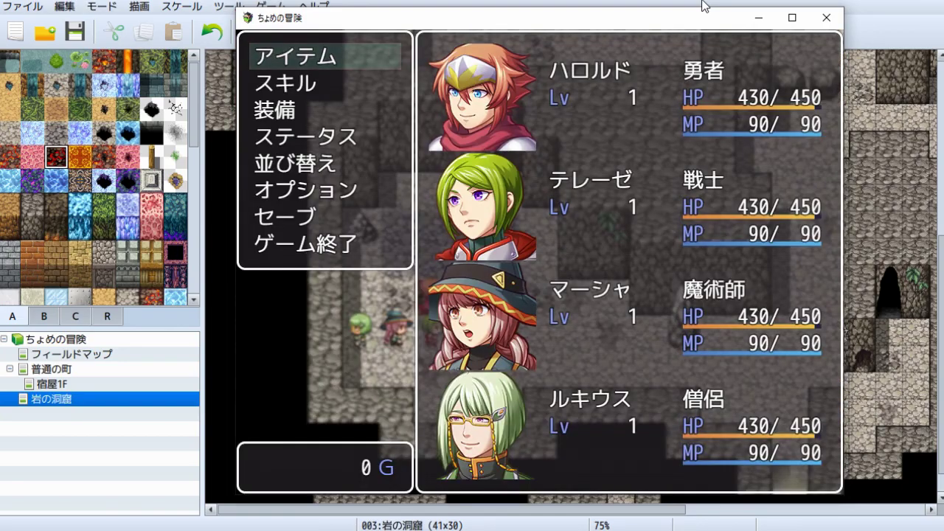
# Step: Step over more lava tiles from other directions and recheck the party's HP
pyautogui.press('Escape')
pyautogui.press('Up')
pyautogui.press('Escape')
pyautogui.press('Escape')
pyautogui.press('Right')
pyautogui.press('Down')
# Step: Open the 魔法 skill list of the 僧侶 party member in the game menu
pyautogui.press('Escape')
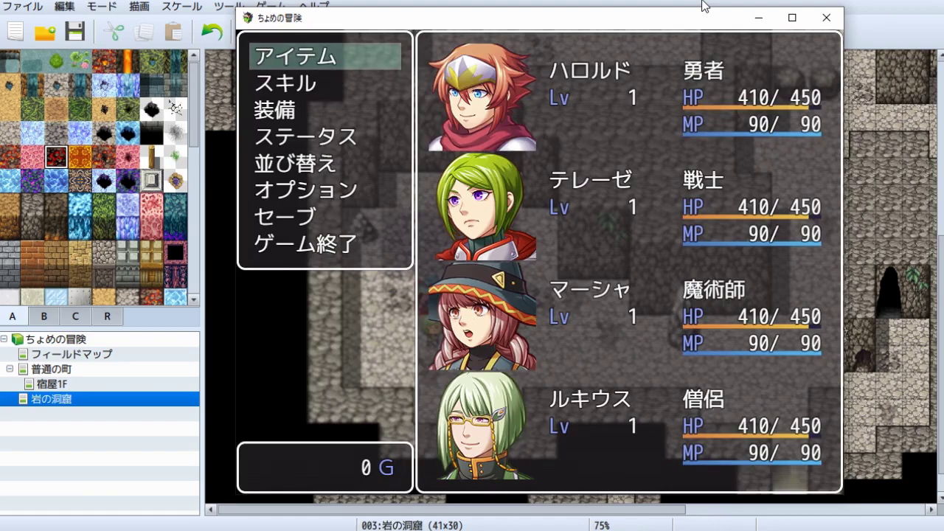
pyautogui.press('Down')
pyautogui.press('Down')
pyautogui.press('Down')
pyautogui.press('Up')
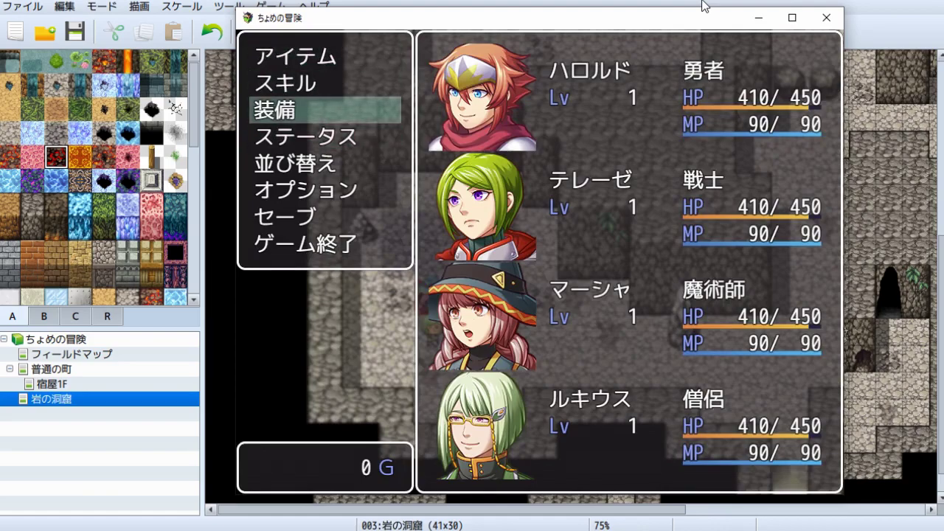
pyautogui.press('Up')
pyautogui.press('Return')
pyautogui.press('Down')
pyautogui.press('Down')
pyautogui.press('Down')
pyautogui.press('Return')
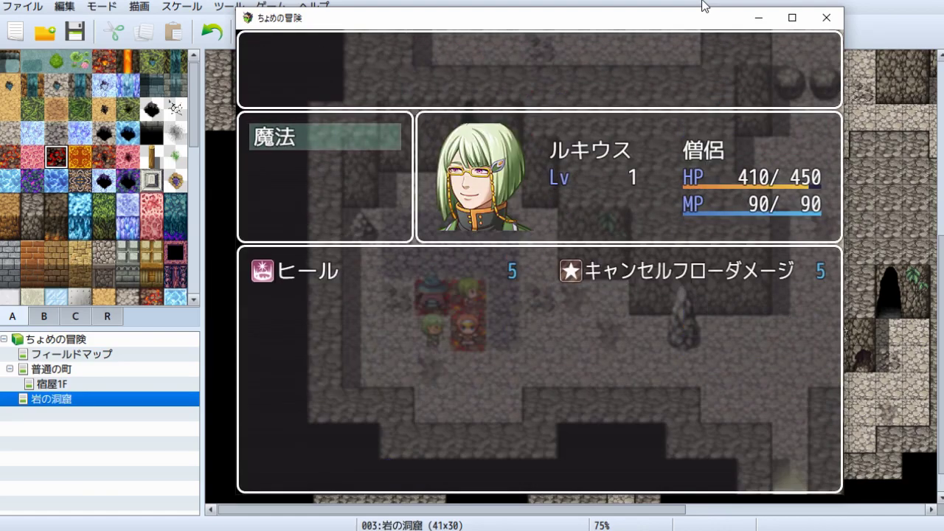
# Step: Cast キャンセルフローダメージ on the whole party and return to the cave map
pyautogui.press('Return')
pyautogui.press('Right')
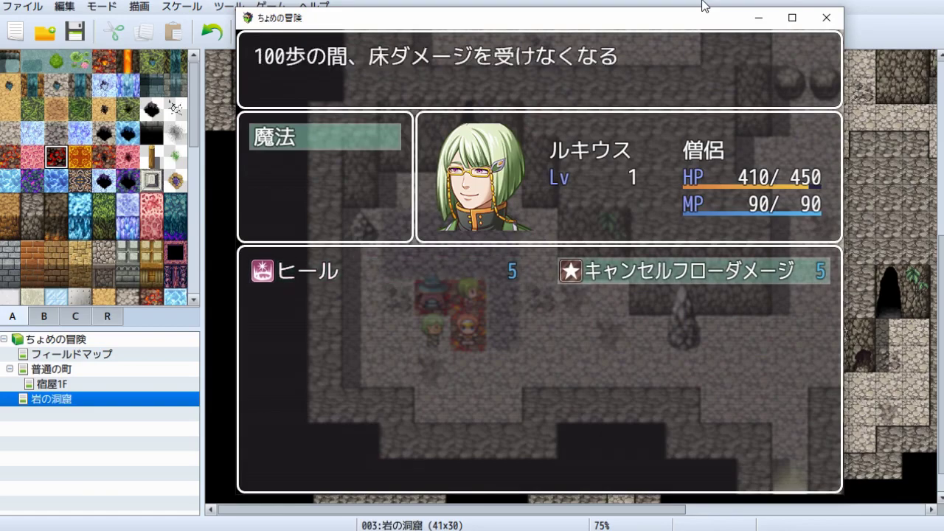
pyautogui.press('Return')
pyautogui.press('Return')
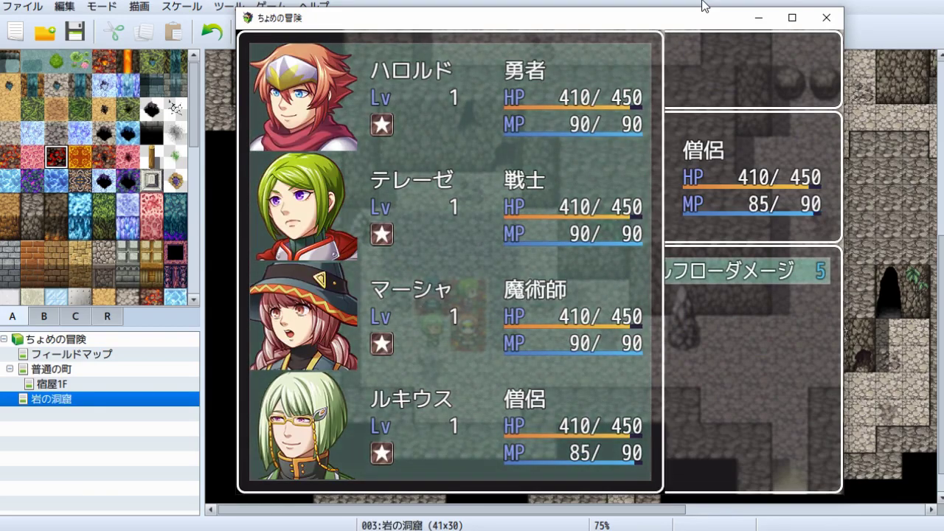
pyautogui.press('Escape')
pyautogui.press('Escape')
pyautogui.press('Escape')
pyautogui.press('Escape')
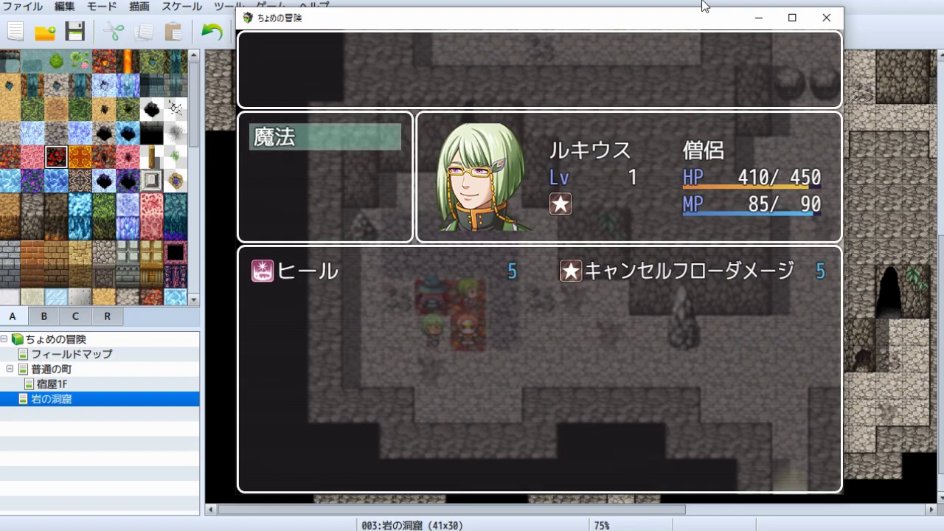
# Step: Walk the party back and forth over the lava tiles to test whether the 床無効 state blocks floor damage
pyautogui.press('Up')
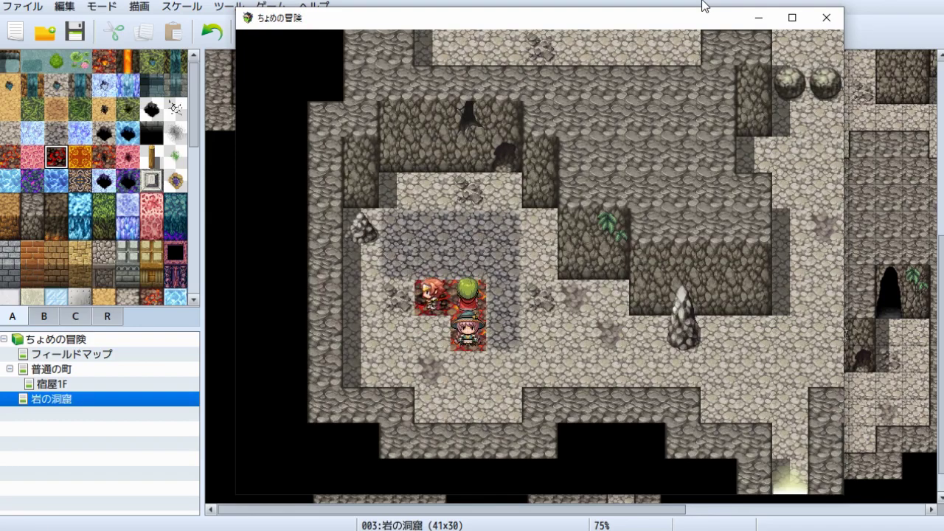
pyautogui.press('Escape')
pyautogui.press('Escape')
pyautogui.press('Left')
pyautogui.press('Left')
pyautogui.press('Left')
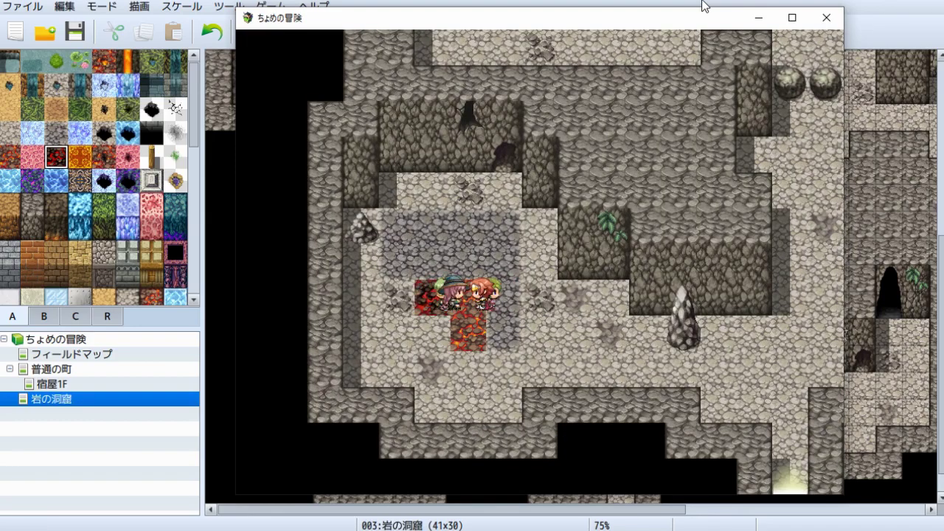
# Step: Walk the party in loops around the cave floor and lava until the 床無効 state wears off
pyautogui.press('Down')
pyautogui.press('Right')
pyautogui.press('Right')
pyautogui.press('Right')
pyautogui.press('Down')
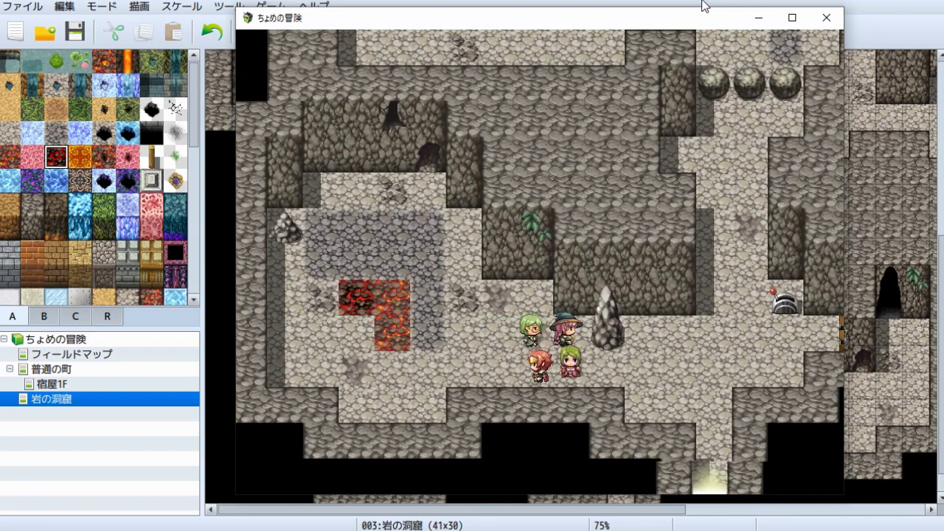
pyautogui.press('Left')
pyautogui.press('Left')
pyautogui.press('Left')
pyautogui.press('Up')
pyautogui.press('Up')
pyautogui.press('Up')
pyautogui.press('Right')
pyautogui.press('Right')
pyautogui.press('Right')
pyautogui.press('Down')
pyautogui.press('Down')
pyautogui.press('Down')
pyautogui.press('Left')
pyautogui.press('Left')
pyautogui.press('Left')
pyautogui.press('Up')
pyautogui.press('Up')
pyautogui.press('Up')
pyautogui.press('Right')
pyautogui.press('Right')
pyautogui.press('Right')
pyautogui.press('Down')
pyautogui.press('Down')
pyautogui.press('Down')
pyautogui.press('Left')
pyautogui.press('Left')
pyautogui.press('Left')
pyautogui.press('Up')
pyautogui.press('Up')
pyautogui.press('Up')
pyautogui.press('Right')
pyautogui.press('Right')
pyautogui.press('Right')
pyautogui.press('Right')
pyautogui.press('Down')
pyautogui.press('Down')
pyautogui.press('Down')
pyautogui.press('Left')
pyautogui.press('Left')
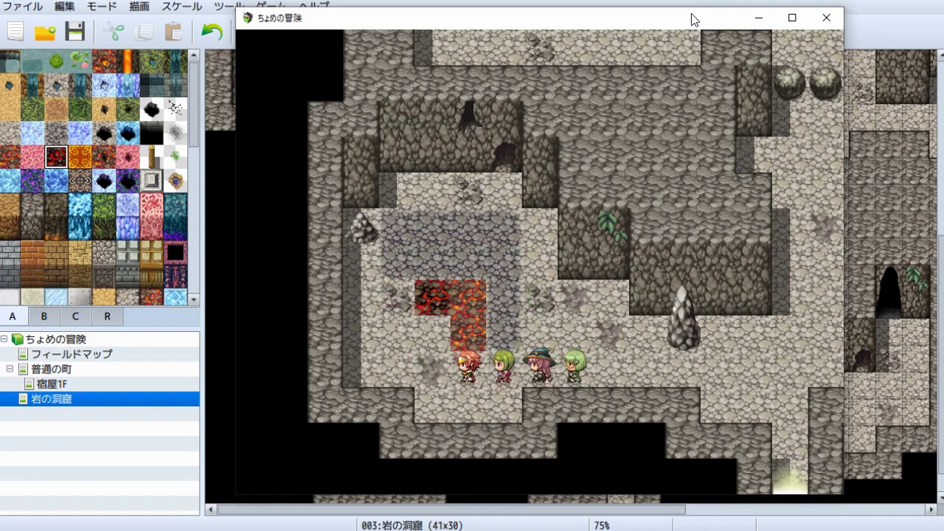
pyautogui.press('Left')
pyautogui.press('Left')
pyautogui.press('Left')
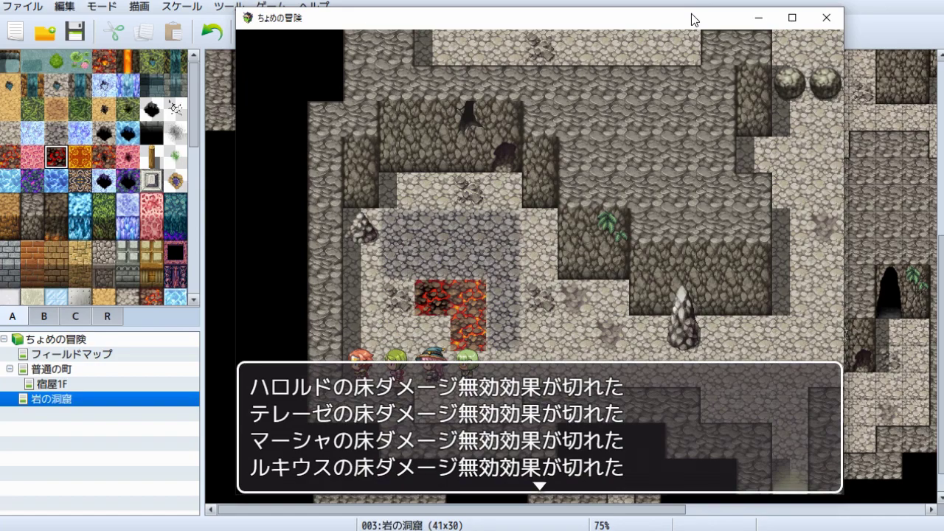
pyautogui.press('Return')
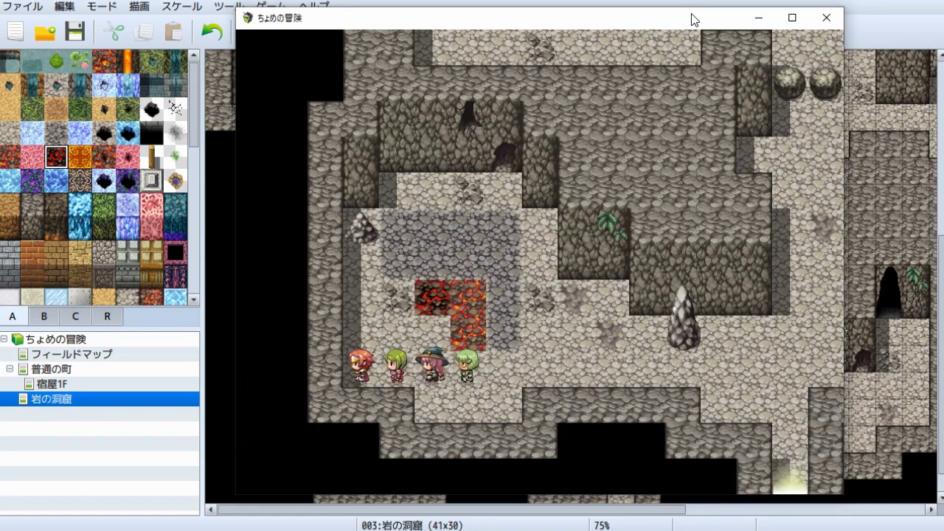
# Step: Walk the party over the lava tiles again without the 床無効 state and check everyone's HP
pyautogui.press('Escape')
pyautogui.press('Escape')
pyautogui.press('Up')
pyautogui.press('Right')
pyautogui.press('Escape')
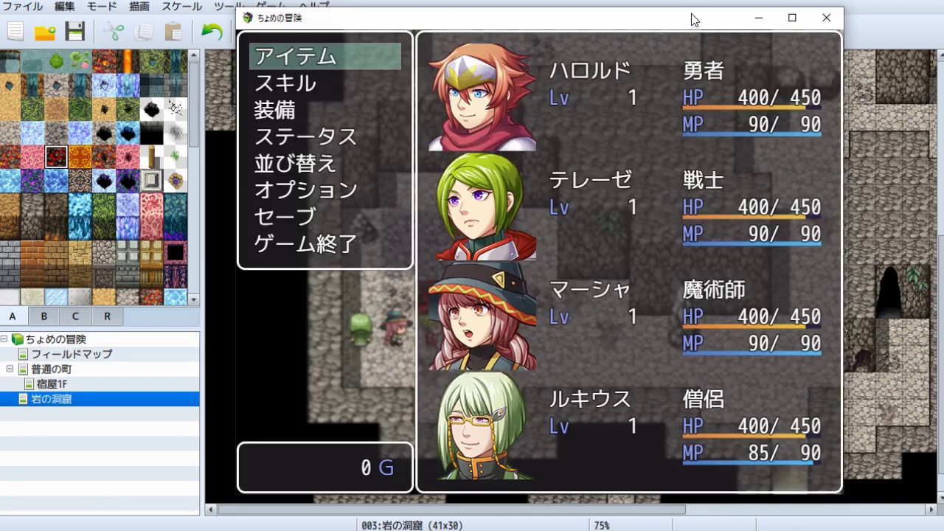
# Step: End the playtest and start the tutorial ステップ15：回復とセーブ
pyautogui.click(839, 17)
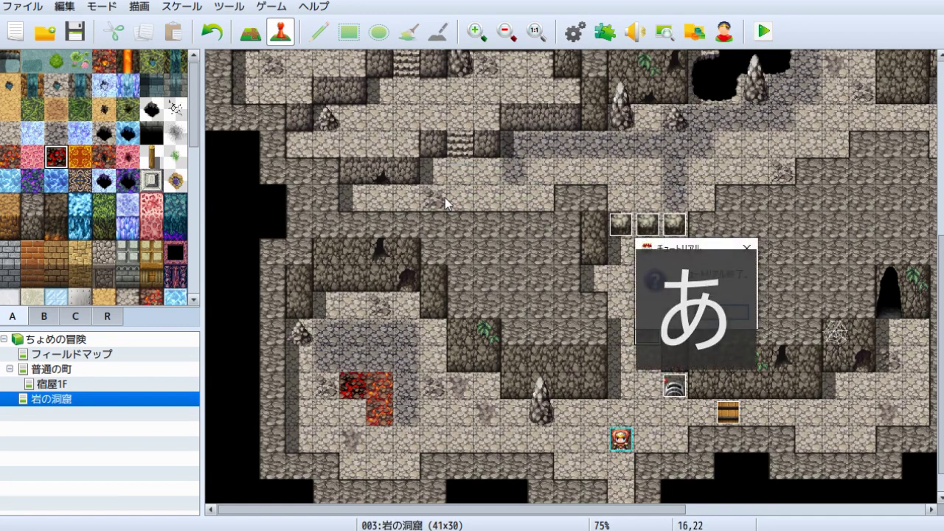
pyautogui.click(721, 313)
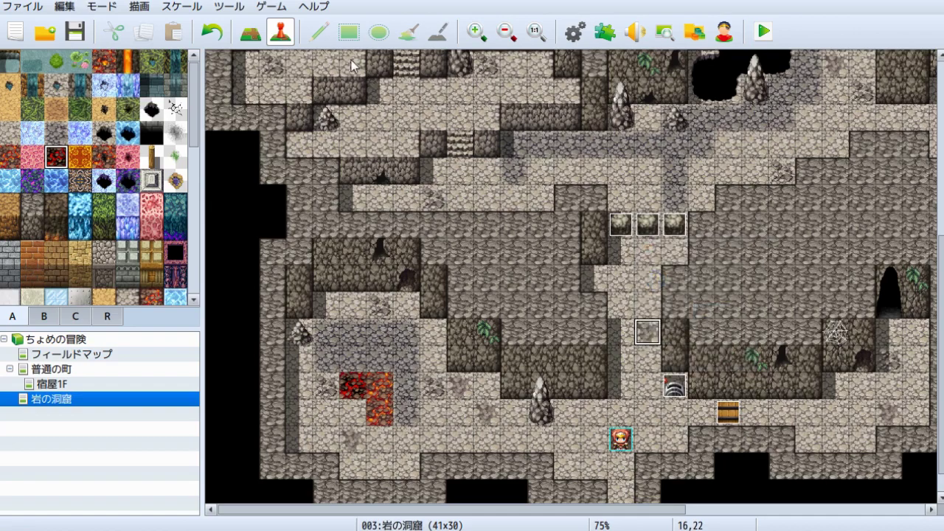
pyautogui.click(315, 6)
pyautogui.click(330, 44)
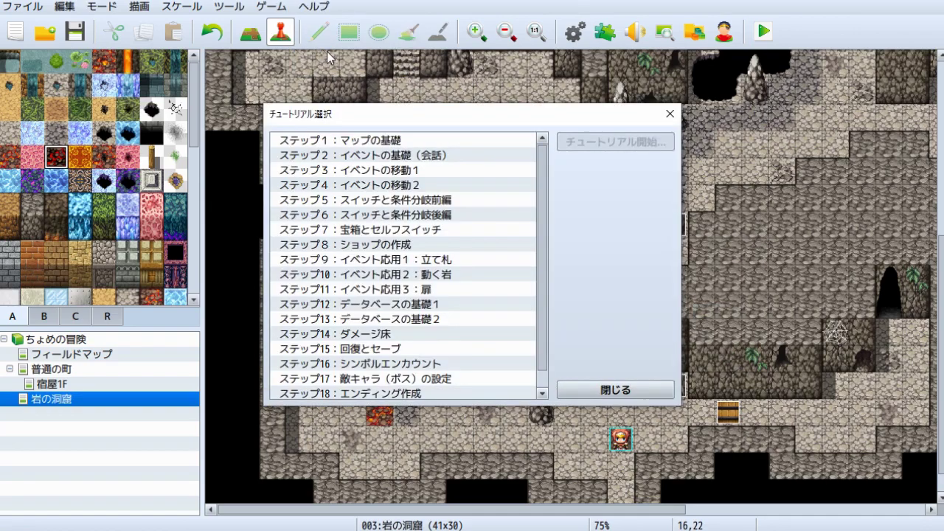
pyautogui.click(389, 349)
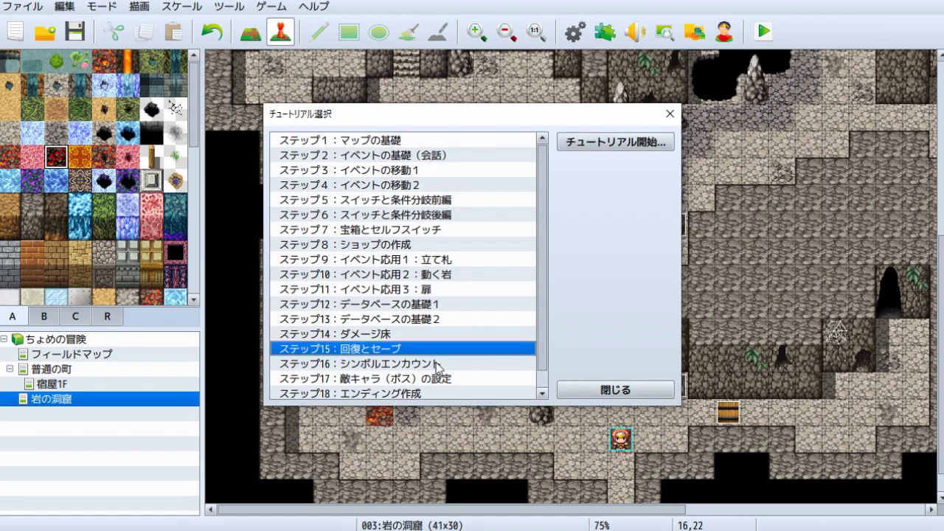
pyautogui.click(585, 142)
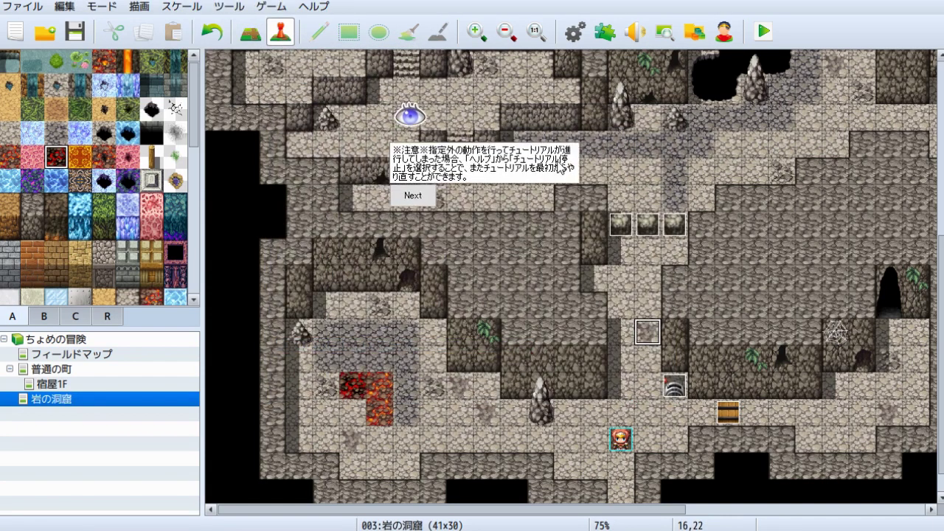
# Step: Confirm having the completed ステップ14 project and load Game.rpgproject from the チュートリアル実況用 folder
pyautogui.click(445, 213)
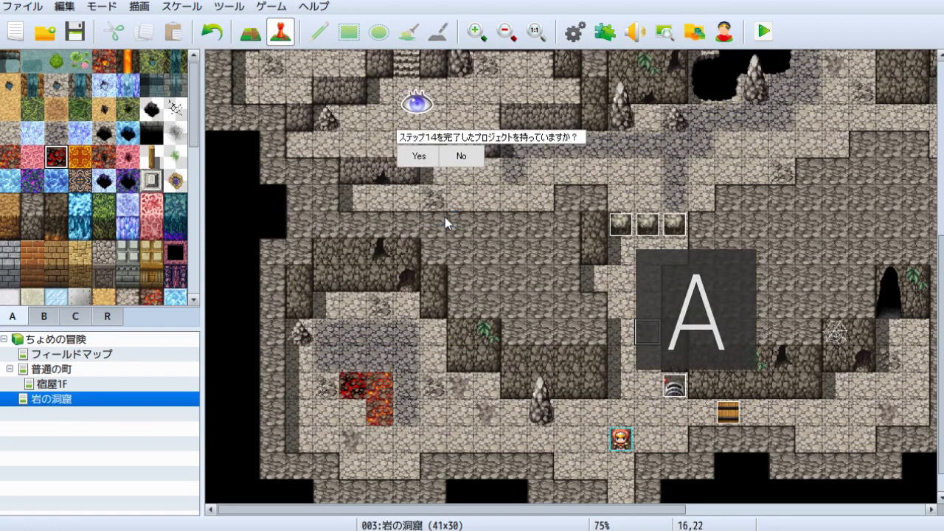
pyautogui.click(461, 155)
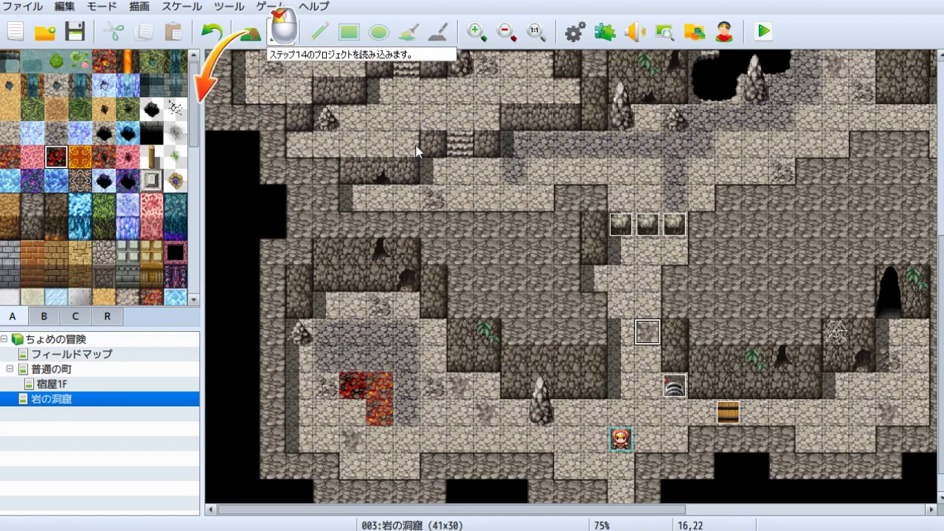
pyautogui.click(46, 32)
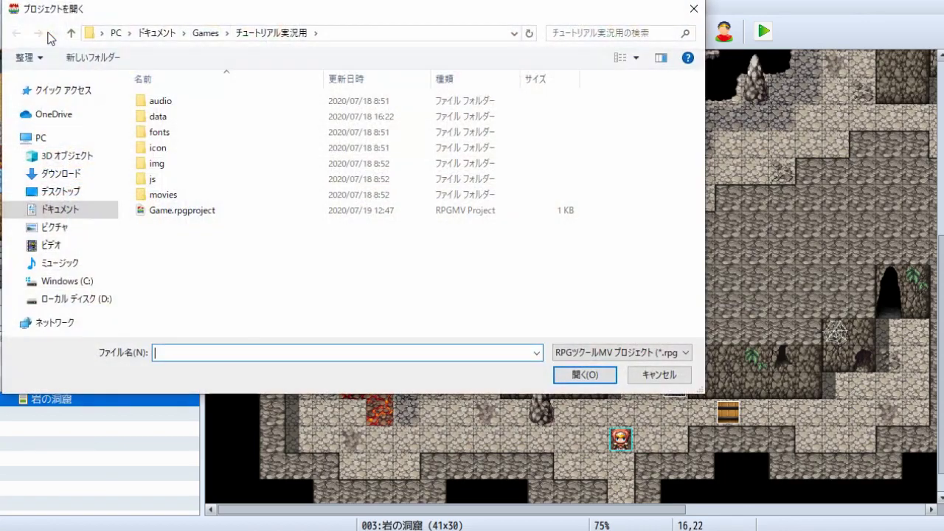
pyautogui.doubleClick(162, 210)
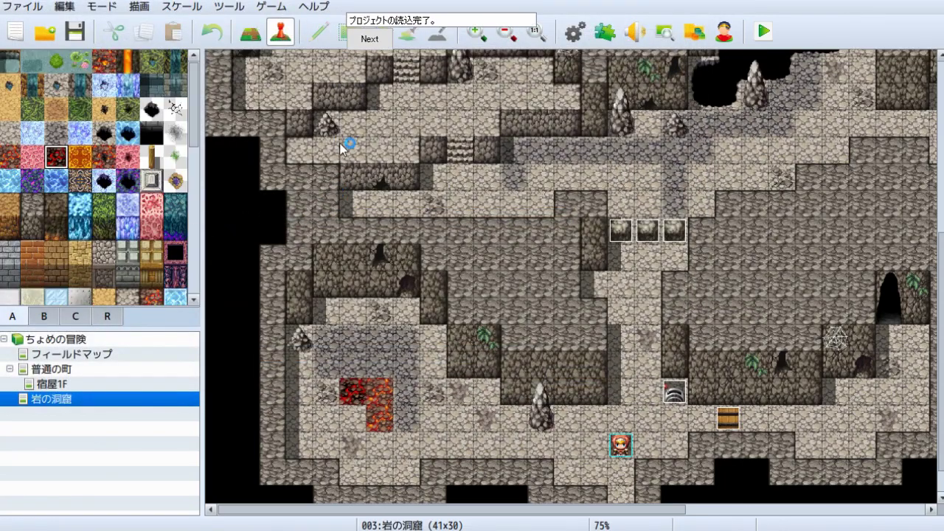
pyautogui.click(381, 42)
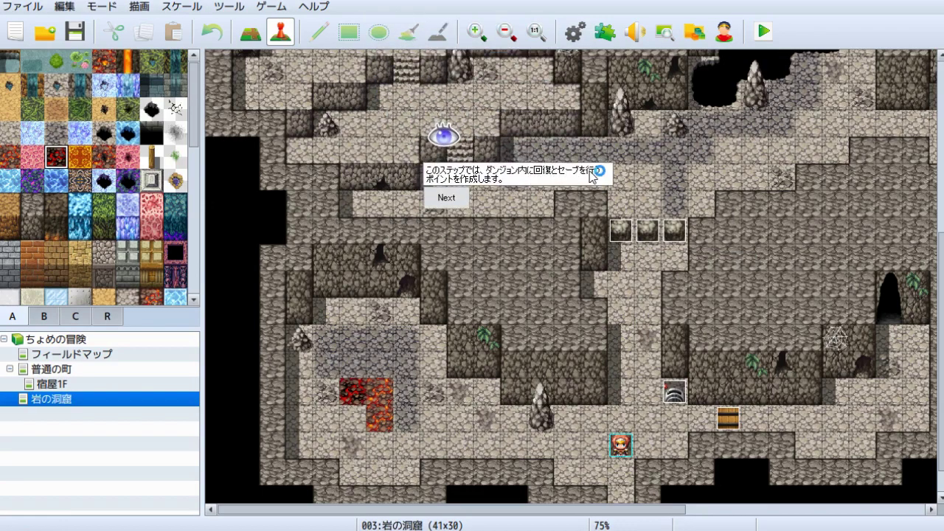
# Step: Follow the tutorial on the 岩の洞窟 map to find the planned boss tile (34,7) in the mossy chamber
pyautogui.click(447, 198)
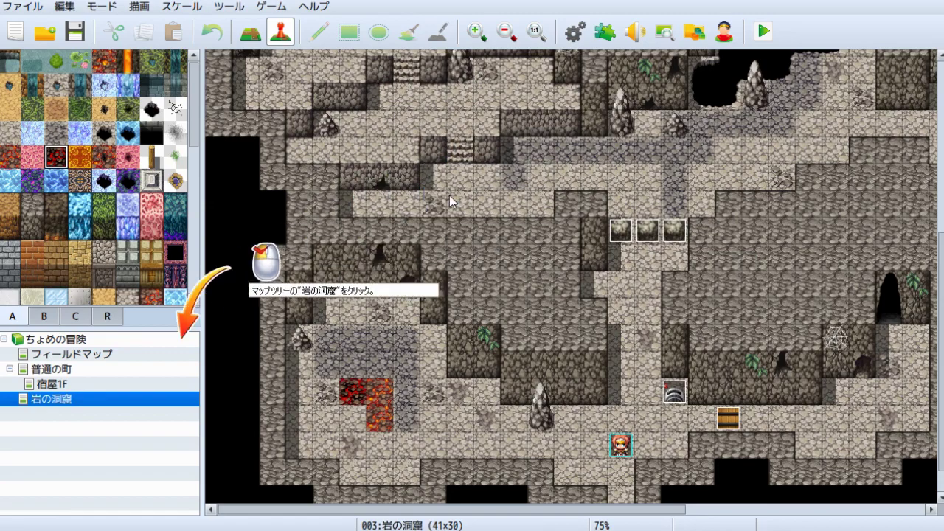
pyautogui.click(84, 402)
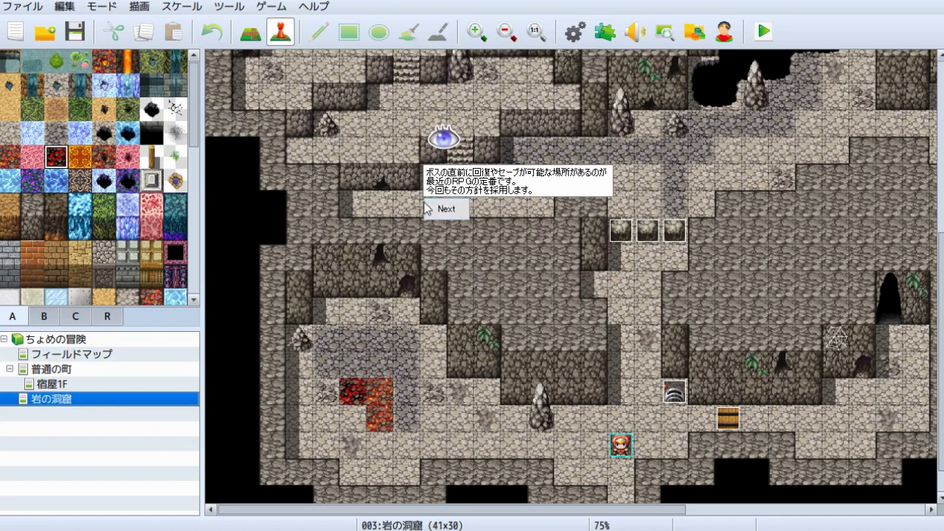
pyautogui.click(446, 211)
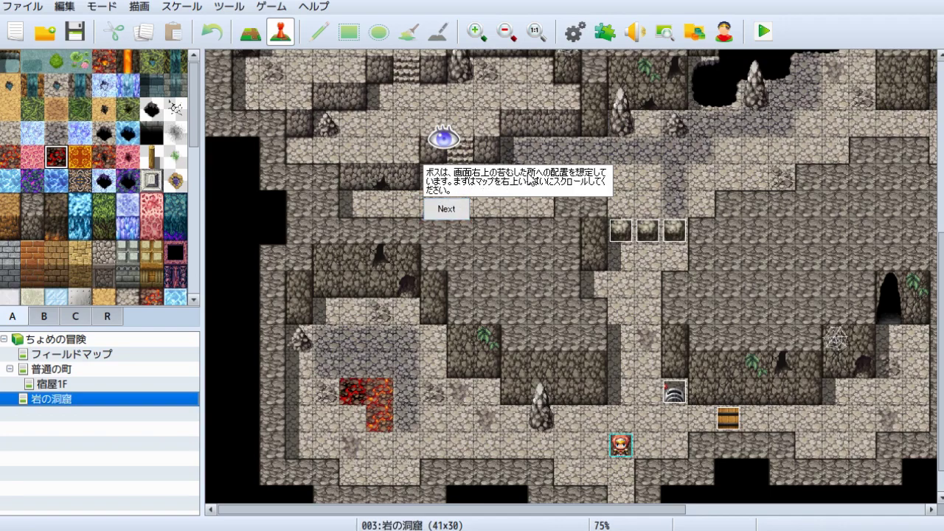
pyautogui.click(445, 211)
pyautogui.moveTo(659, 512); pyautogui.dragTo(929, 510)
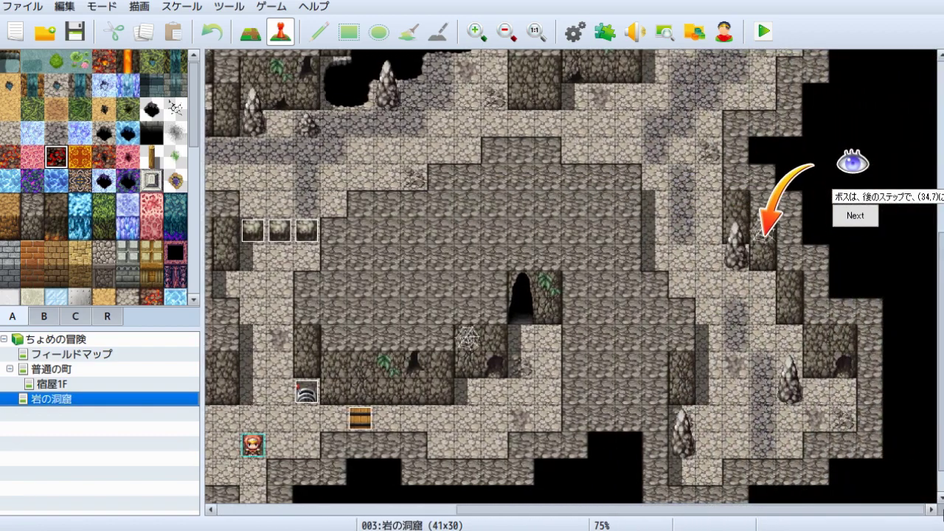
pyautogui.moveTo(941, 362); pyautogui.dragTo(928, 147)
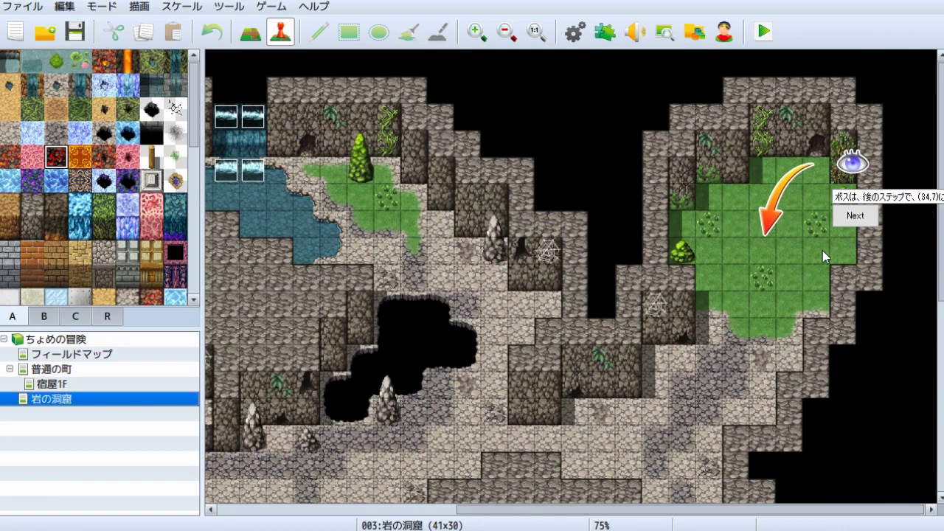
pyautogui.click(764, 257)
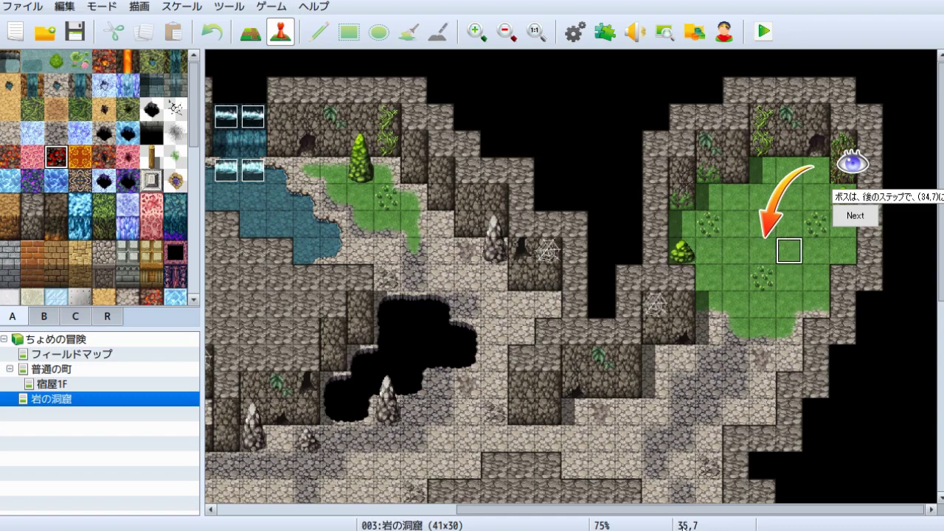
pyautogui.click(845, 218)
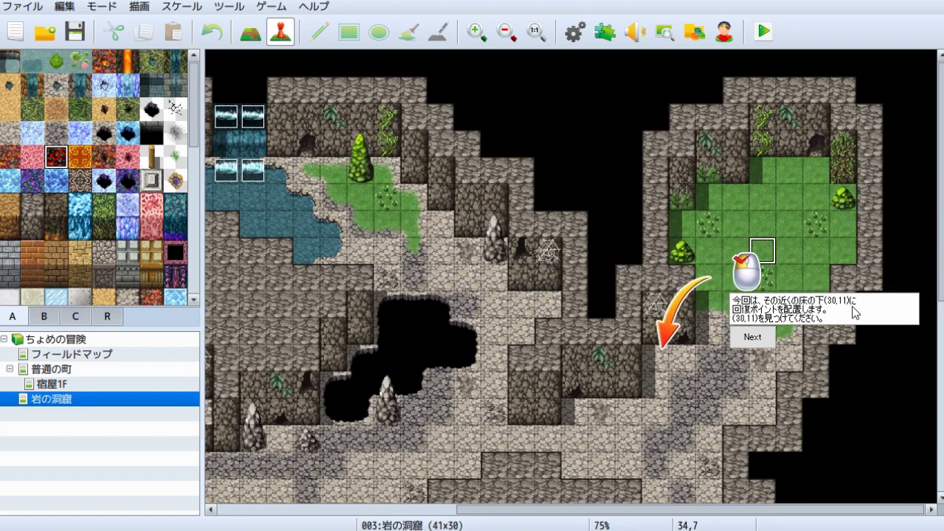
# Step: Create an event on tile (30,11) below the mossy chamber and name it 回復ポイント
pyautogui.click(753, 337)
pyautogui.doubleClick(653, 359)
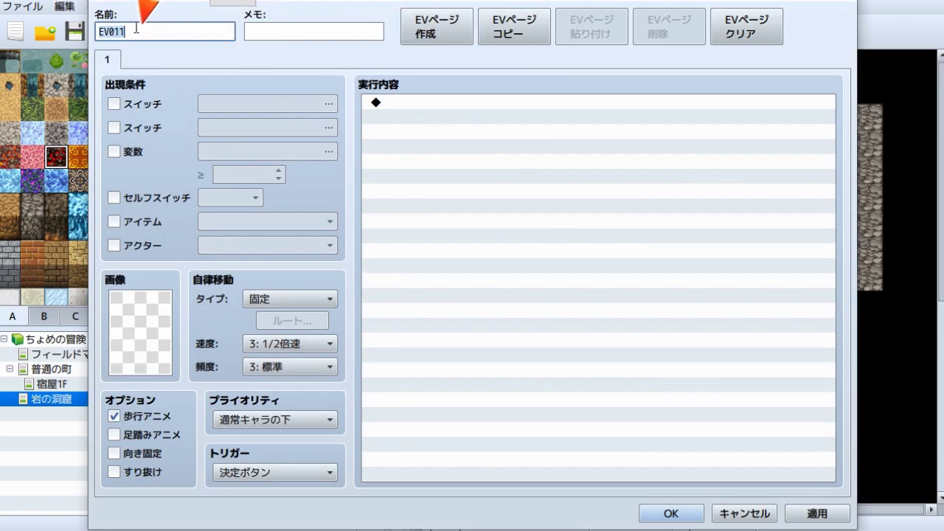
pyautogui.write('回復ぽ')
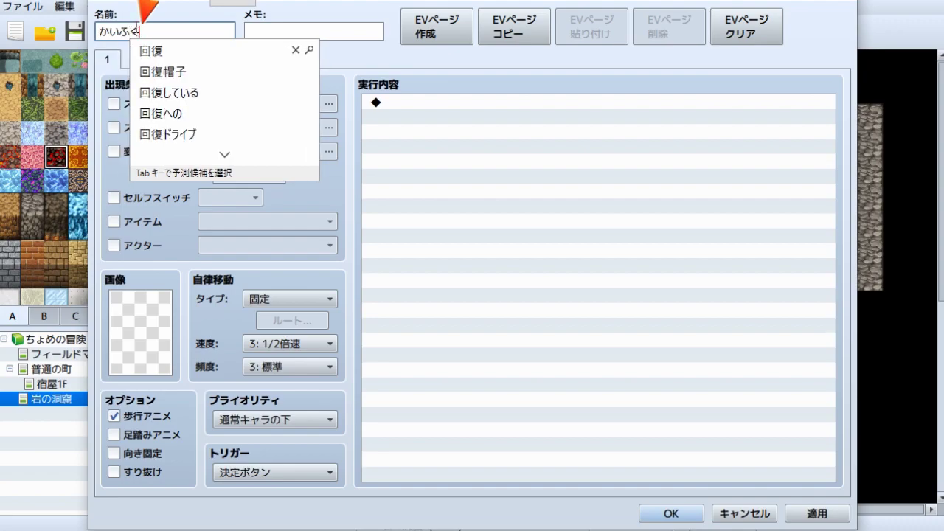
pyautogui.write('いんと')
pyautogui.press('Return')
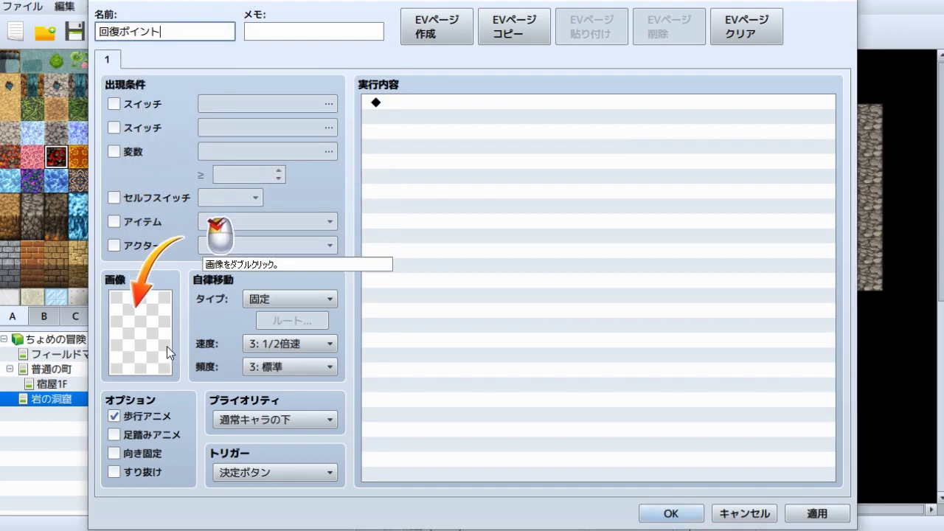
# Step: Set the event's image to the middle red magic circle in the third magic-circle row of !Door2
pyautogui.doubleClick(151, 314)
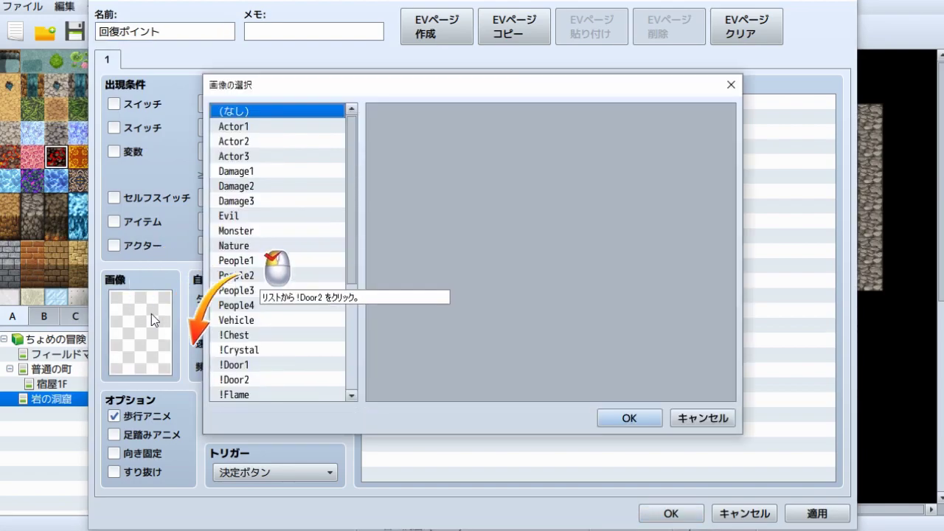
pyautogui.scroll(-1, 240, 333)
pyautogui.scroll(-1, 240, 332)
pyautogui.click(240, 323)
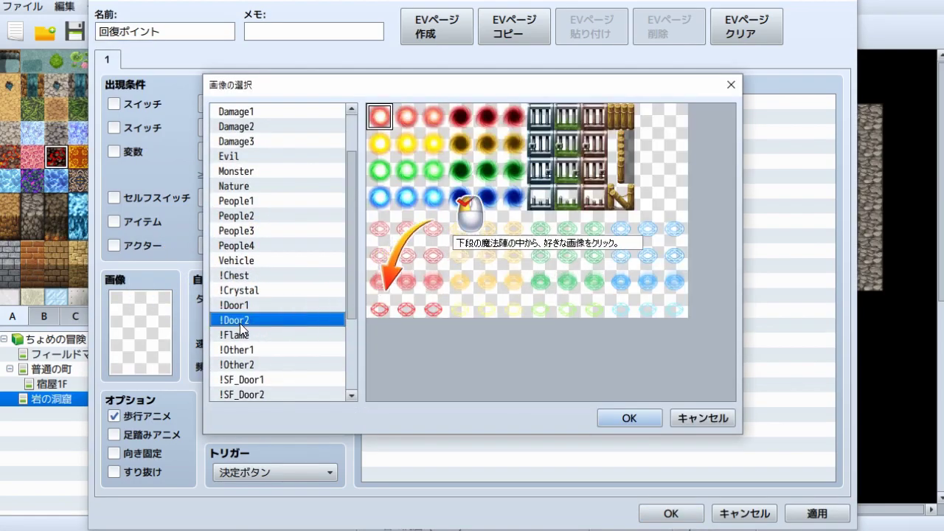
pyautogui.click(405, 278)
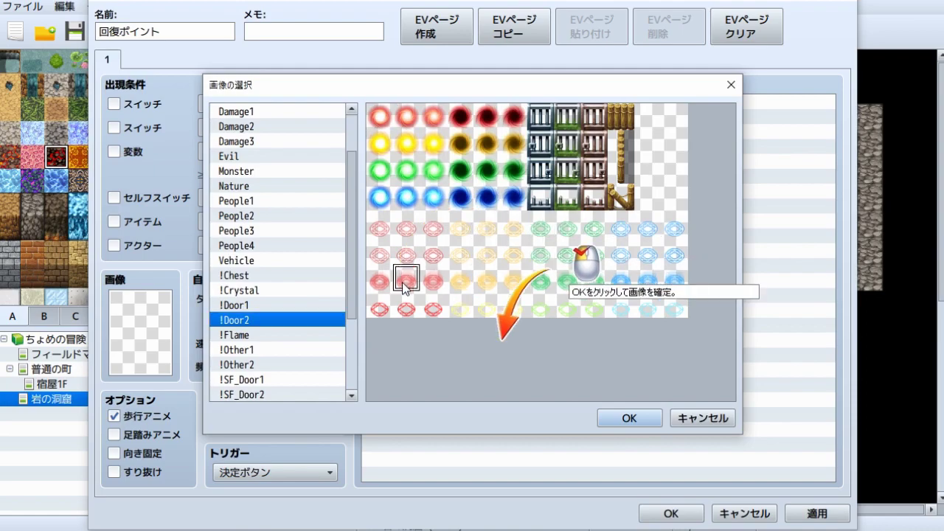
pyautogui.click(407, 262)
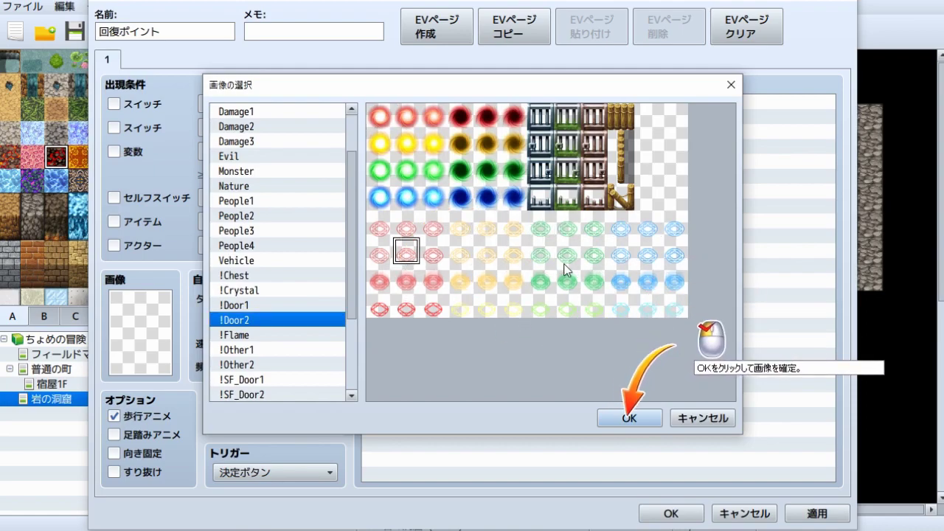
pyautogui.click(406, 281)
pyautogui.click(647, 420)
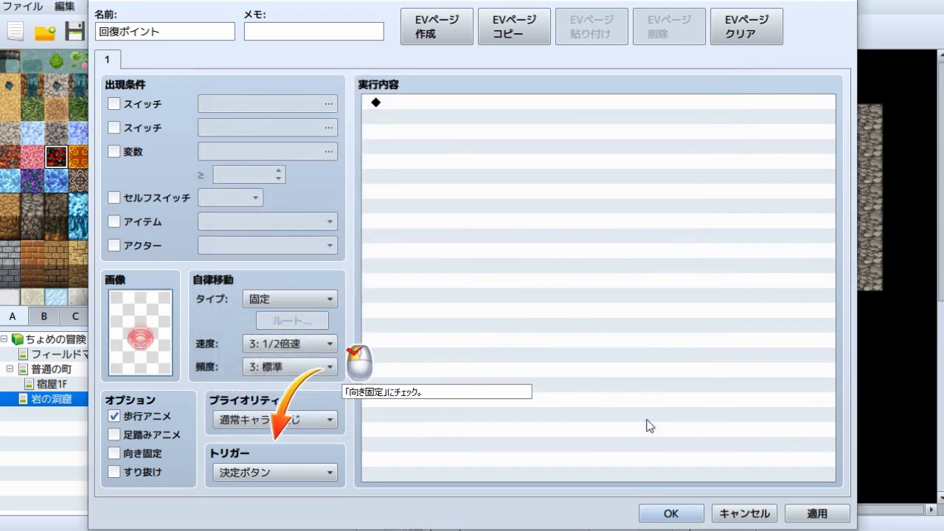
# Step: Enable 向き固定 for the event and set its priority to 通常キャラの下 and its trigger to プレイヤーから接触
pyautogui.click(115, 453)
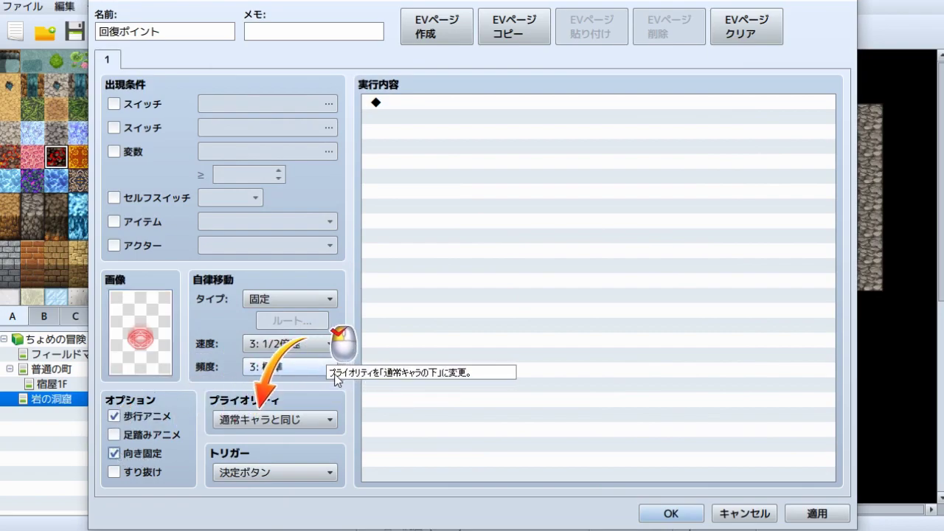
pyautogui.click(286, 420)
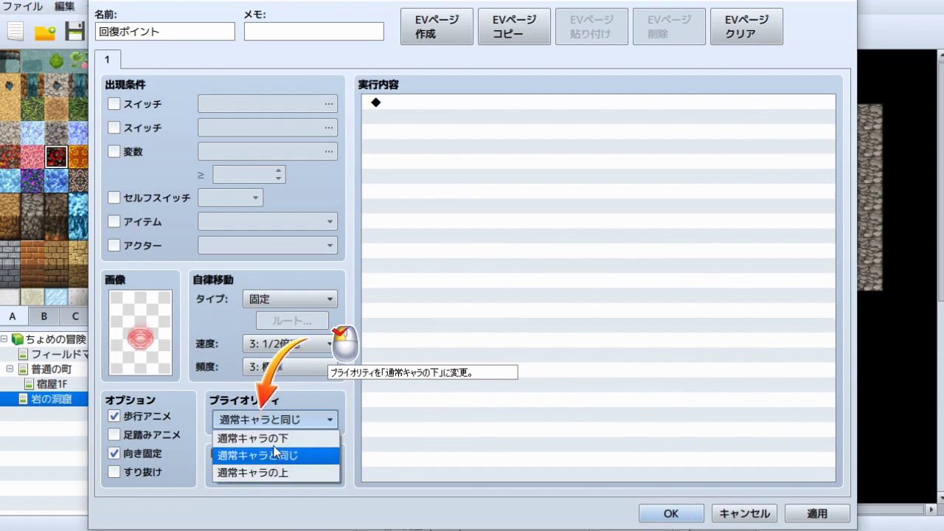
pyautogui.click(255, 438)
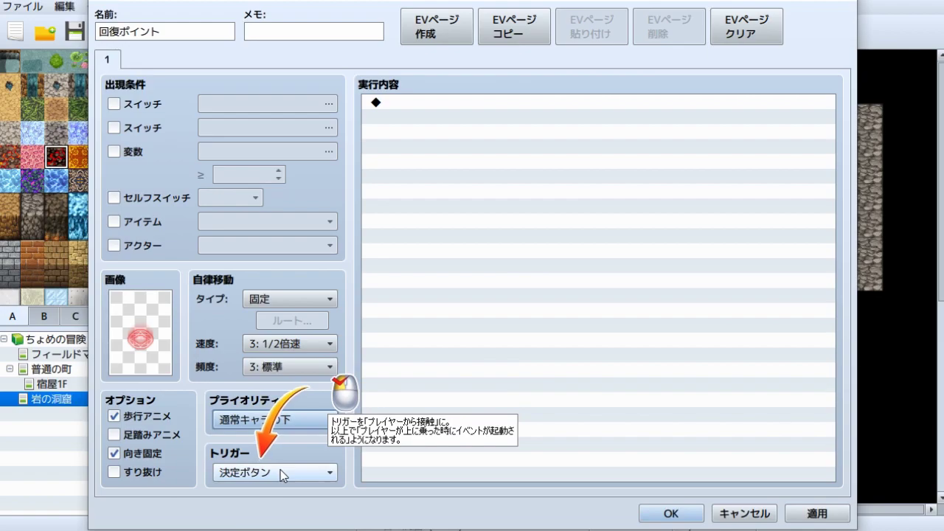
pyautogui.click(280, 470)
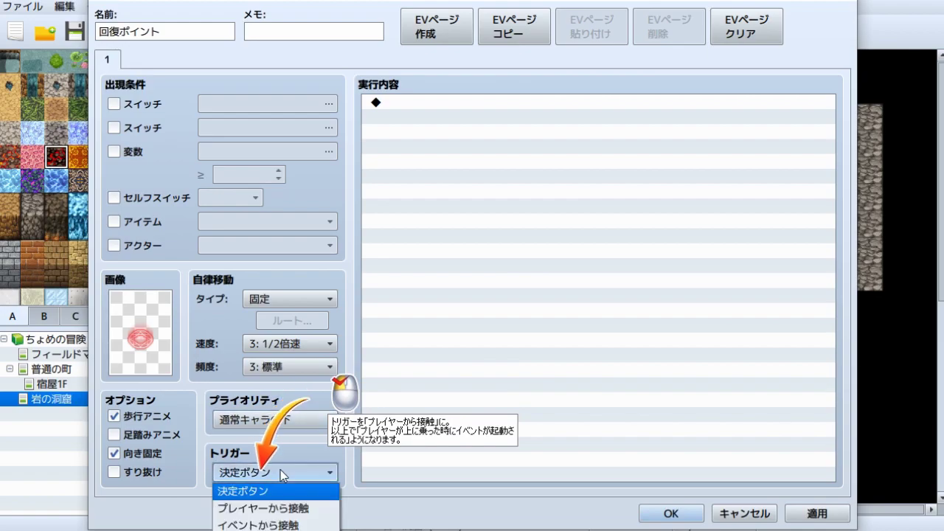
pyautogui.click(282, 508)
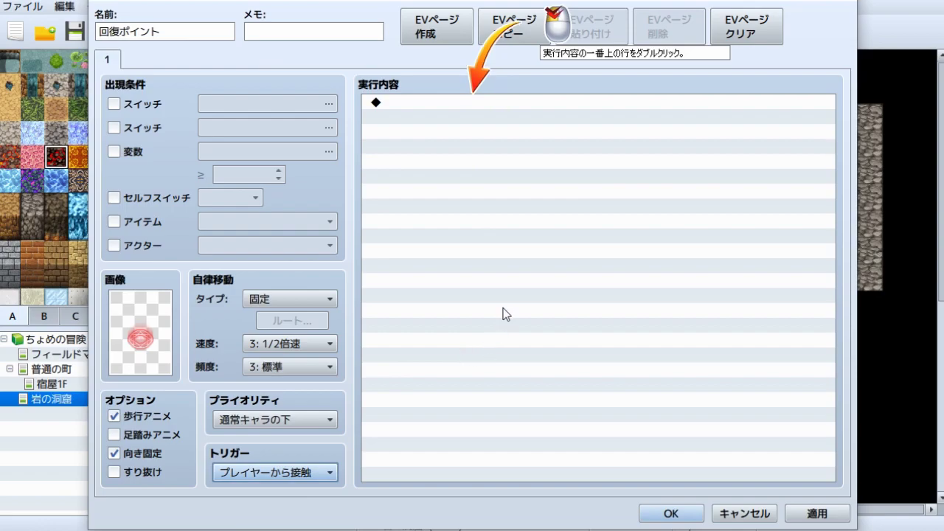
# Step: Add a 隊列メンバーの集合 command as the first line of the 回復ポイント event's contents
pyautogui.doubleClick(531, 101)
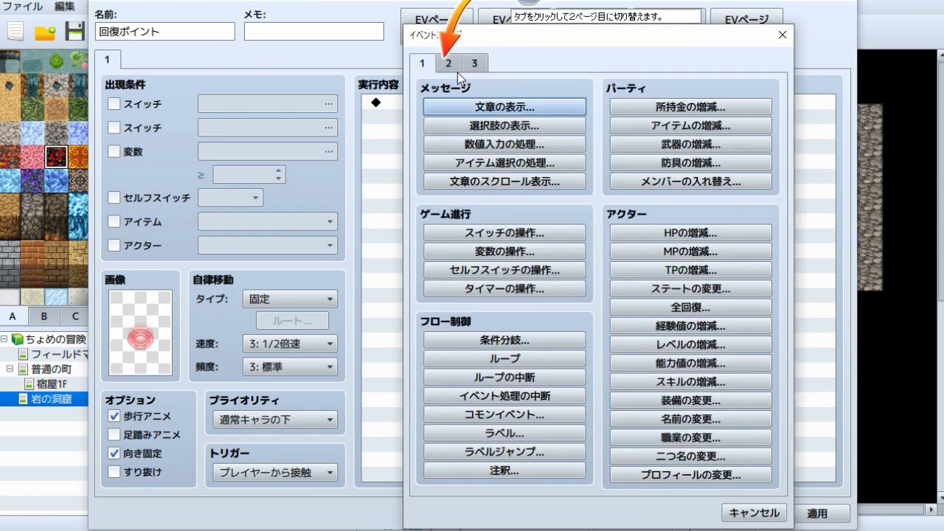
pyautogui.click(457, 70)
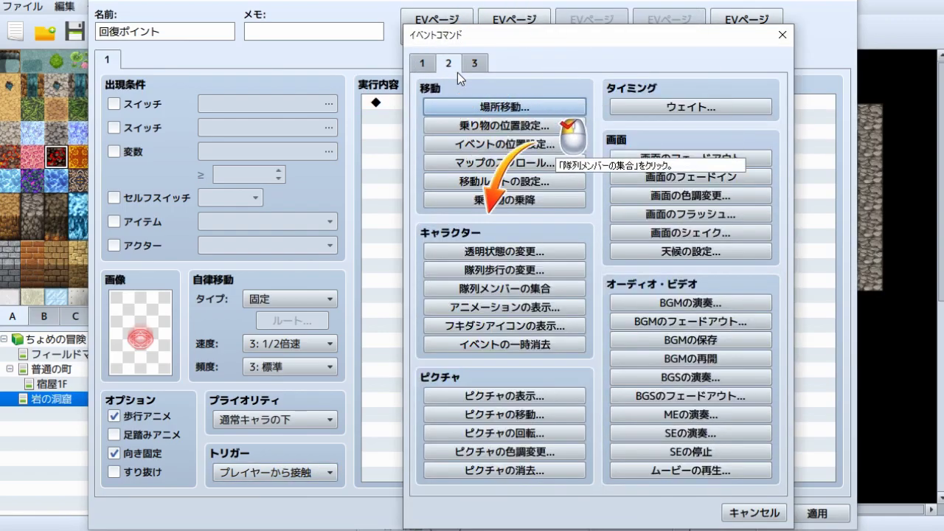
pyautogui.click(486, 290)
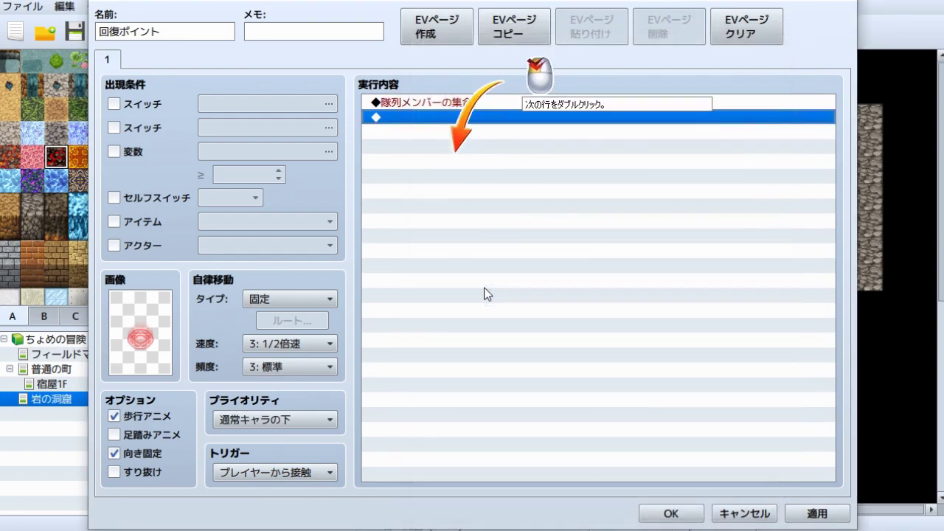
# Step: Add an SEの演奏 command below the member gathering that plays Heal1 at volume 90 % and pitch 100 %
pyautogui.doubleClick(439, 114)
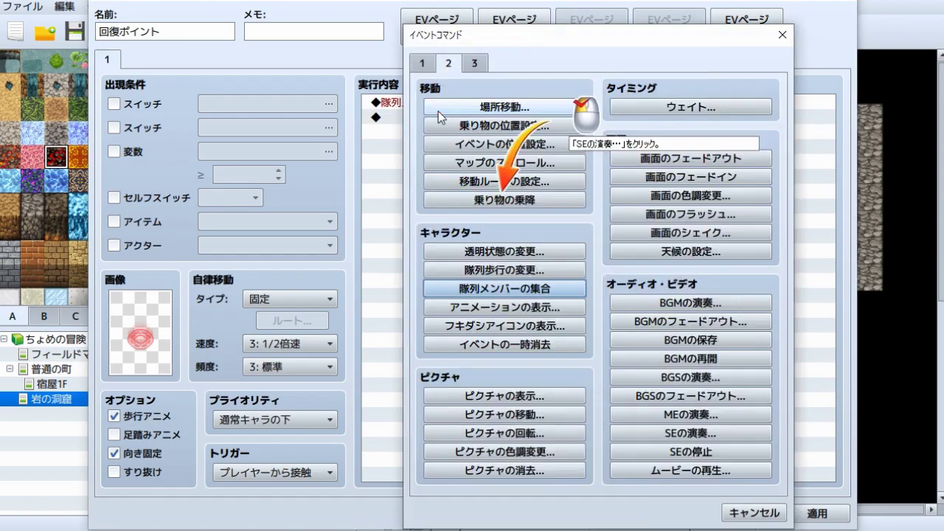
pyautogui.click(719, 432)
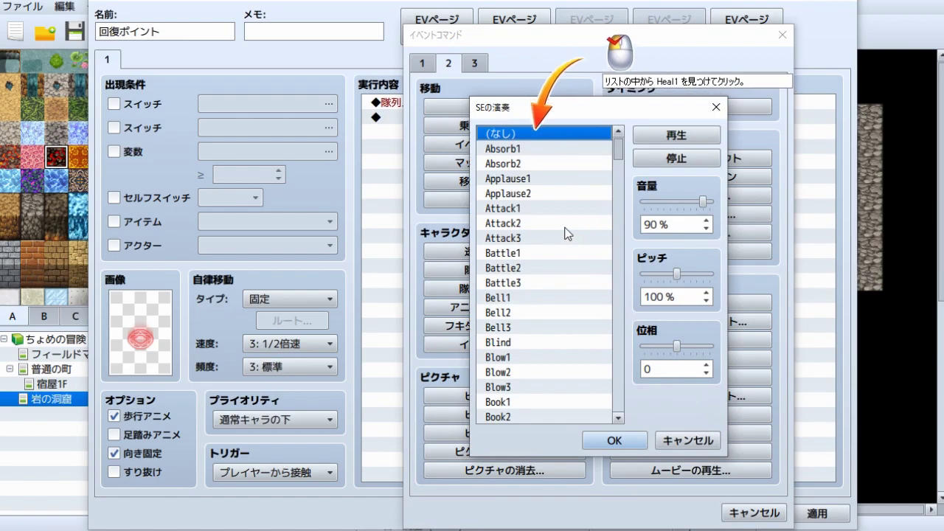
pyautogui.scroll(-13, 566, 272)
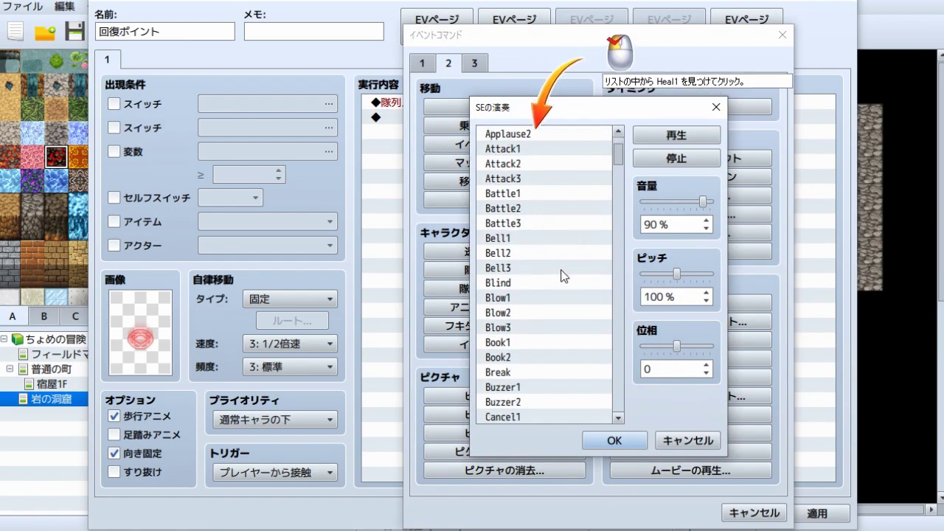
pyautogui.moveTo(618, 191); pyautogui.dragTo(606, 250)
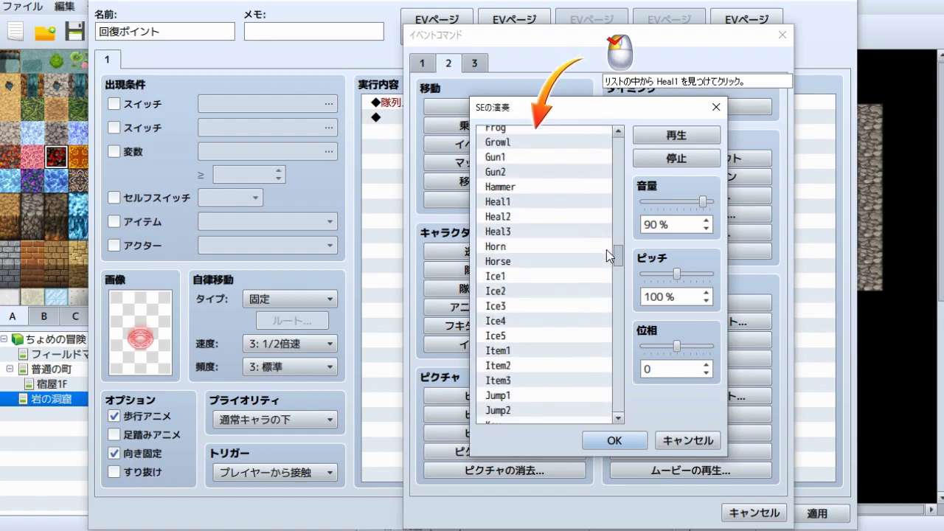
pyautogui.click(528, 203)
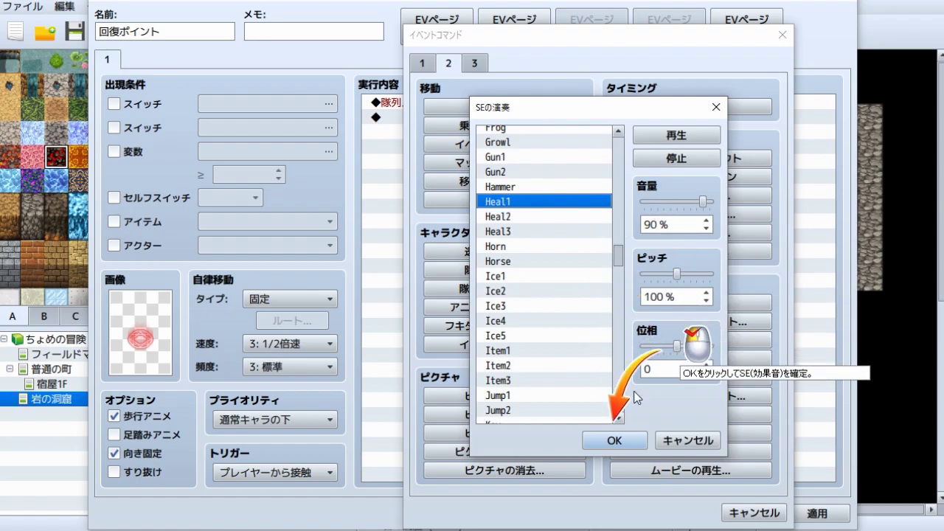
pyautogui.click(614, 440)
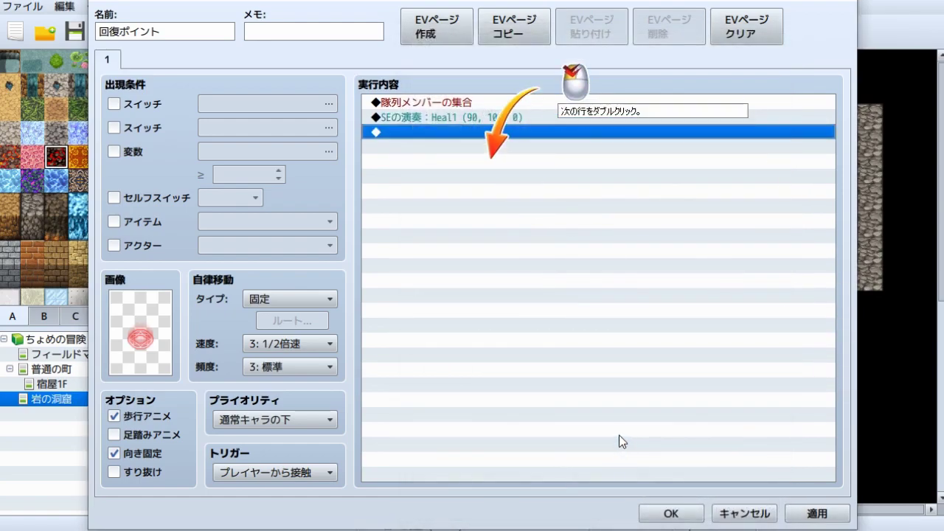
# Step: Add a 画面のフラッシュ command with colour 255,255,255, strength 170, 60 frames and 完了までウェイト enabled
pyautogui.doubleClick(482, 127)
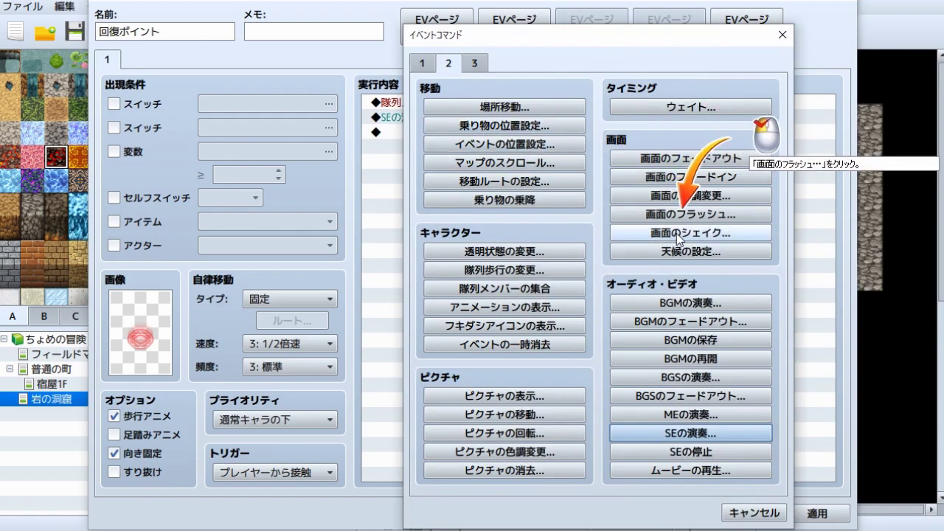
pyautogui.click(697, 215)
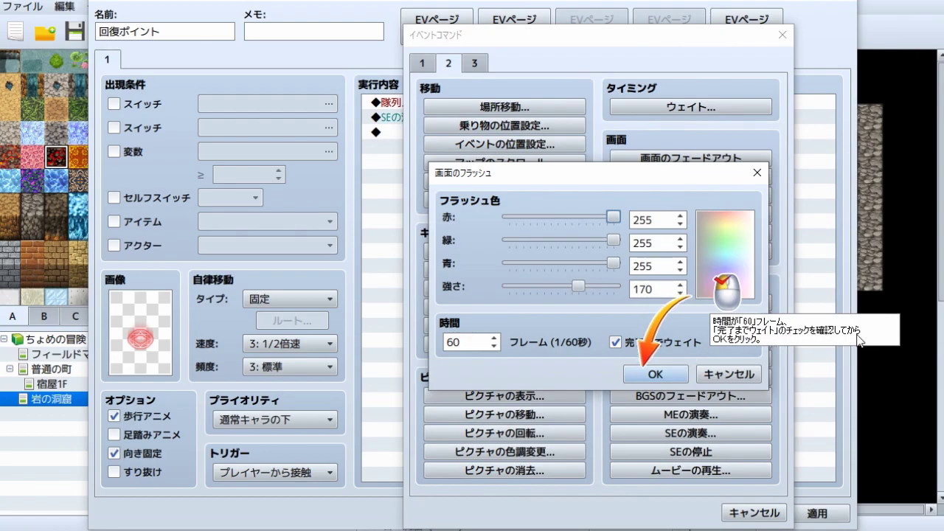
pyautogui.click(656, 375)
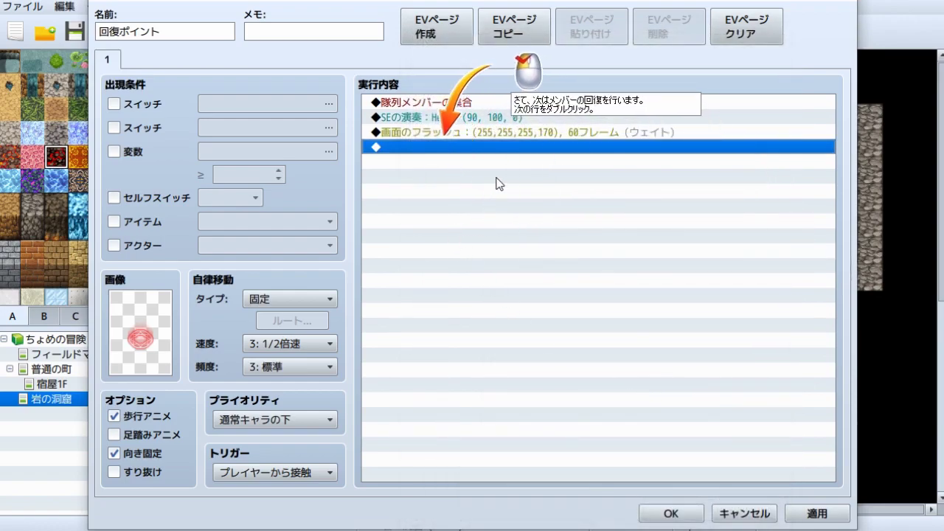
# Step: Follow the tutorial notes on recovery and add a ステートの変更 command that removes 戦闘不能 from パーティ全体
pyautogui.doubleClick(452, 149)
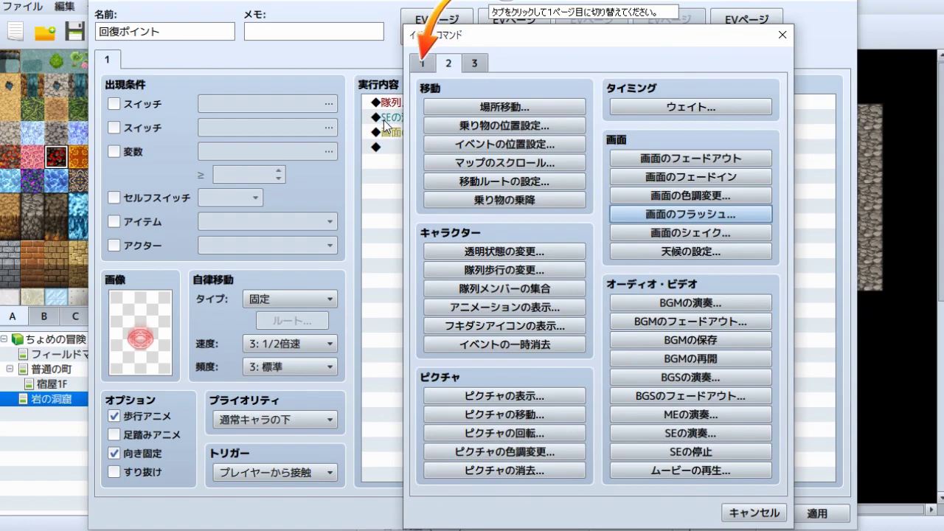
pyautogui.click(420, 63)
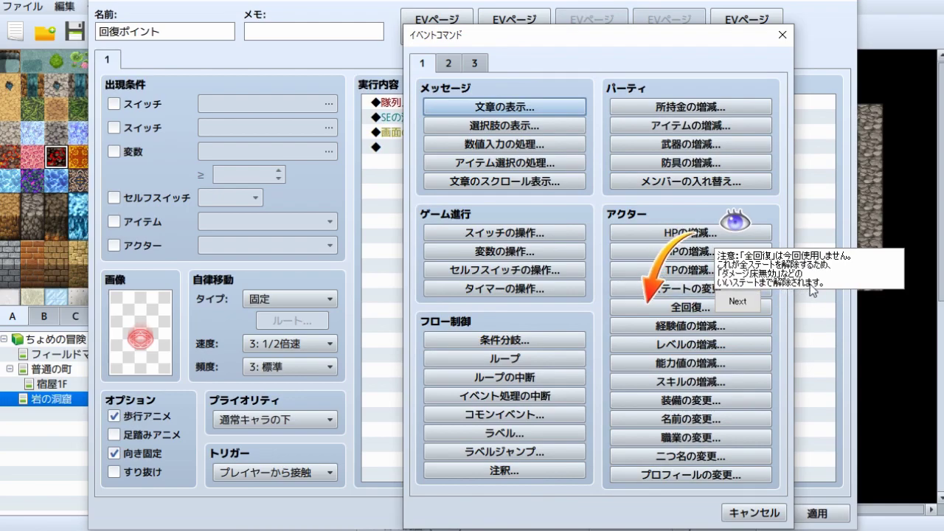
pyautogui.click(749, 301)
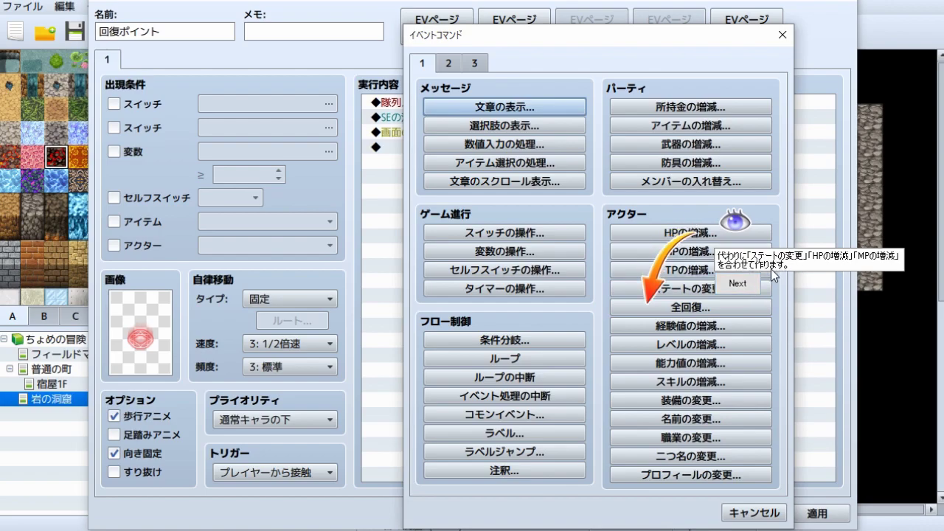
pyautogui.click(734, 285)
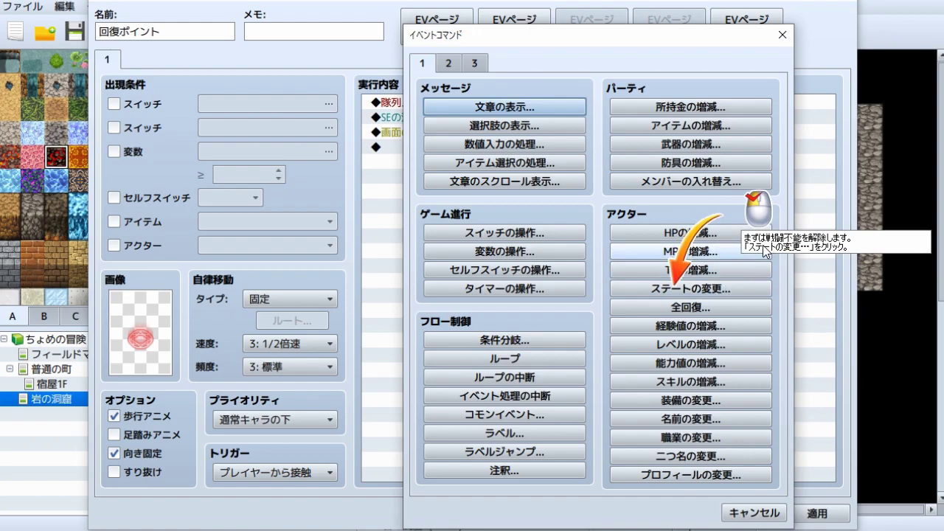
pyautogui.click(729, 290)
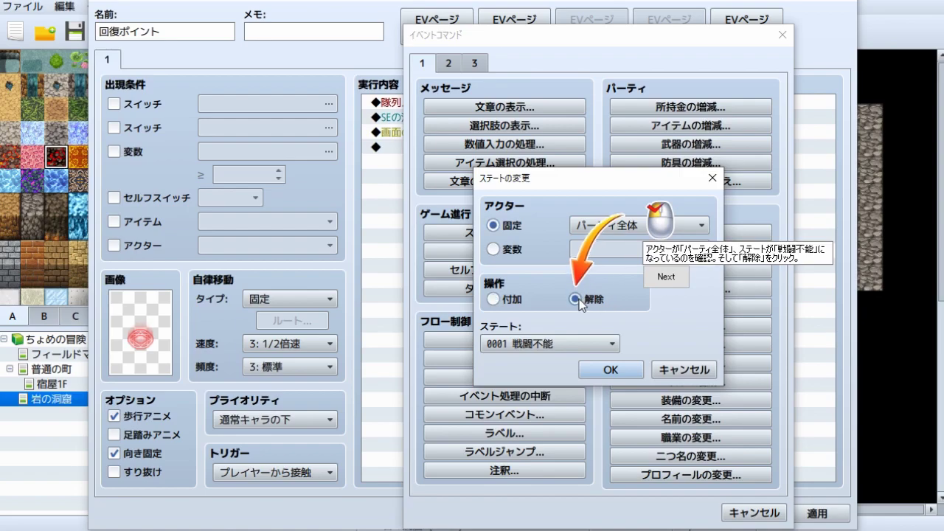
pyautogui.click(519, 340)
pyautogui.click(519, 340)
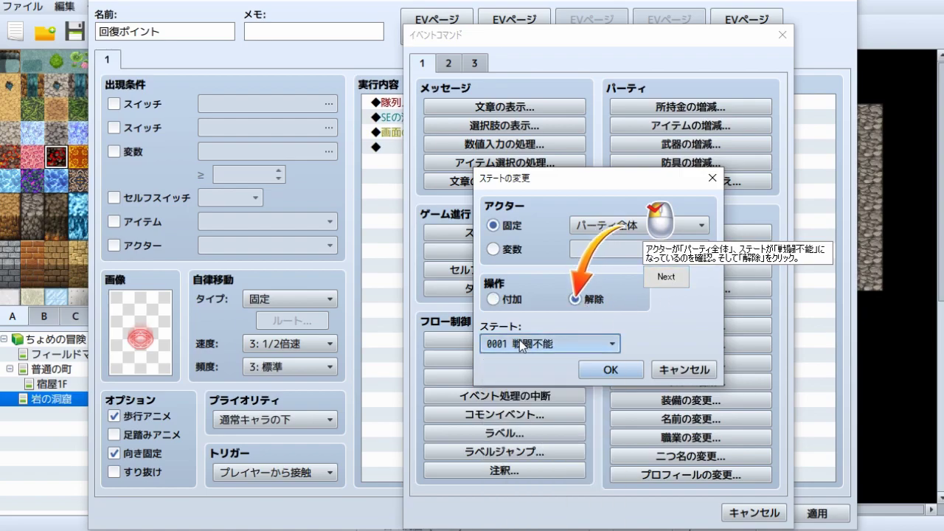
pyautogui.click(666, 277)
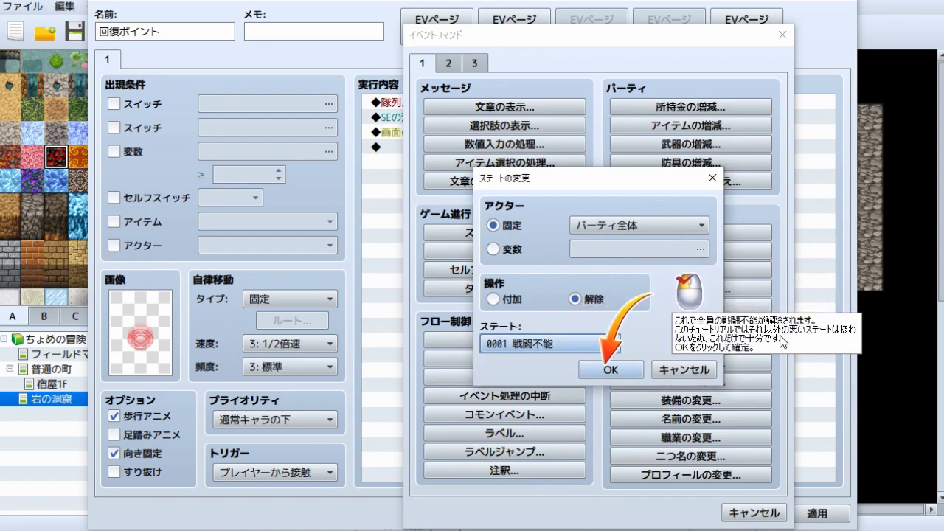
pyautogui.click(616, 369)
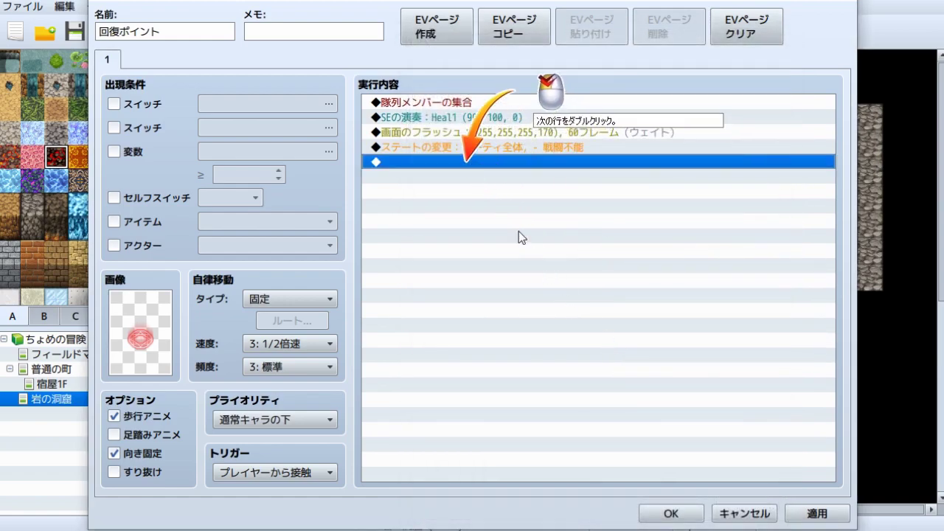
# Step: Add an HPの増減 command that increases the HP of パーティ全体 by the constant 9999
pyautogui.doubleClick(447, 167)
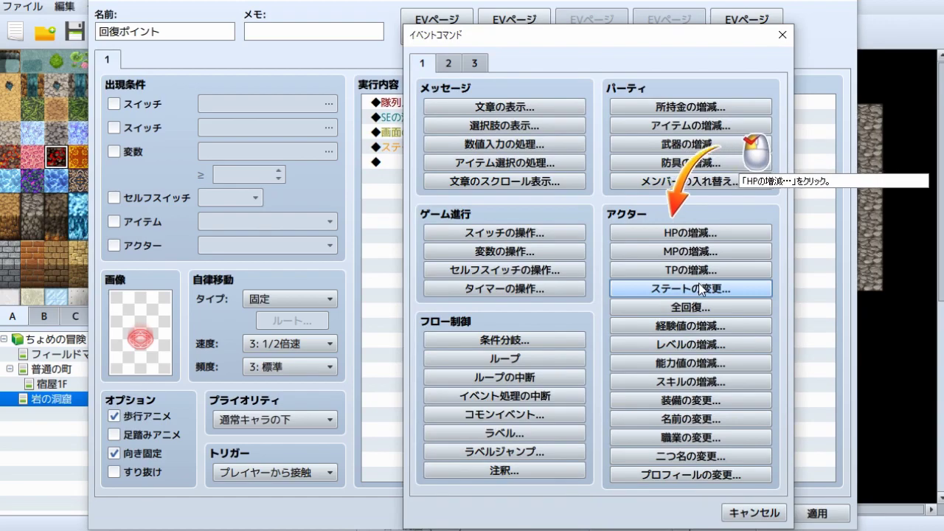
pyautogui.click(693, 233)
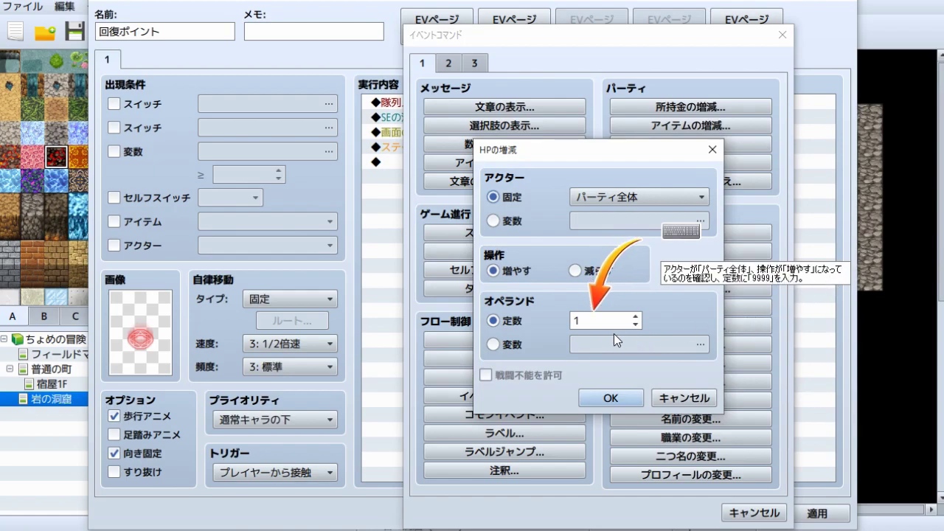
pyautogui.write('9999')
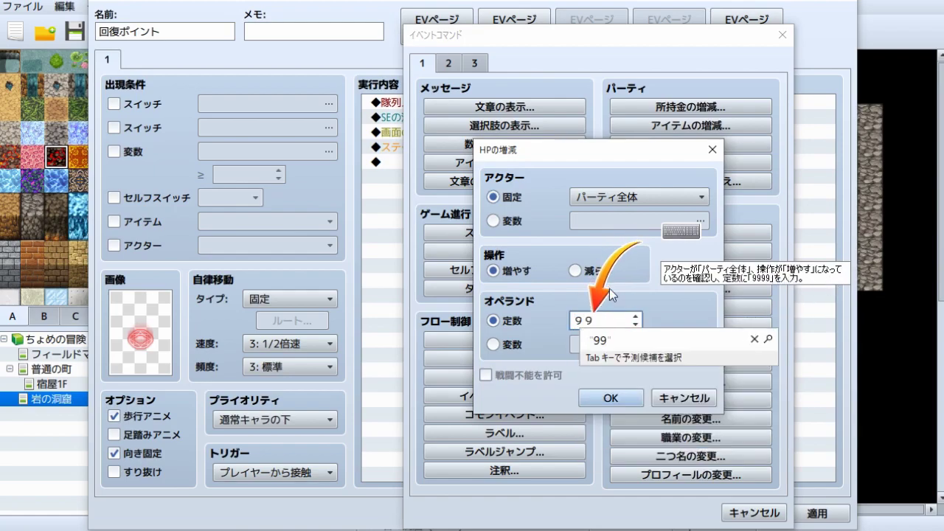
pyautogui.press('Return')
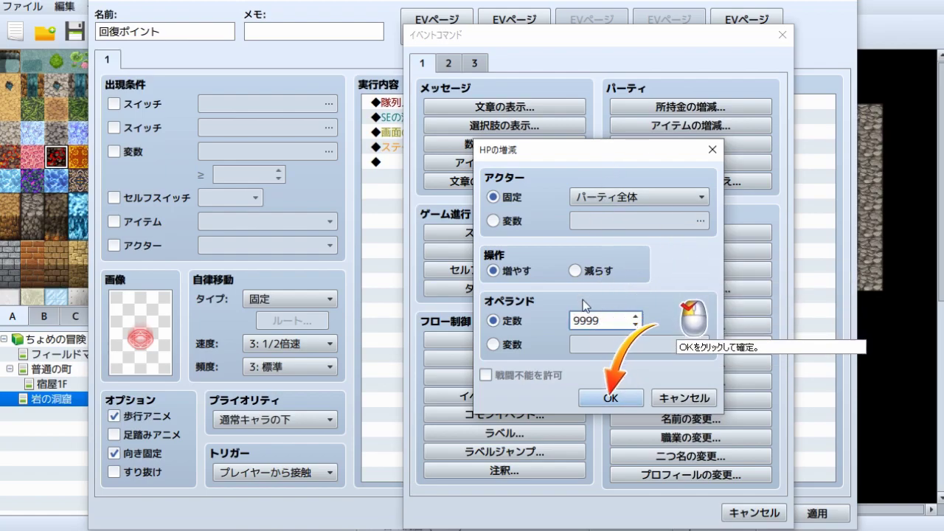
pyautogui.click(631, 399)
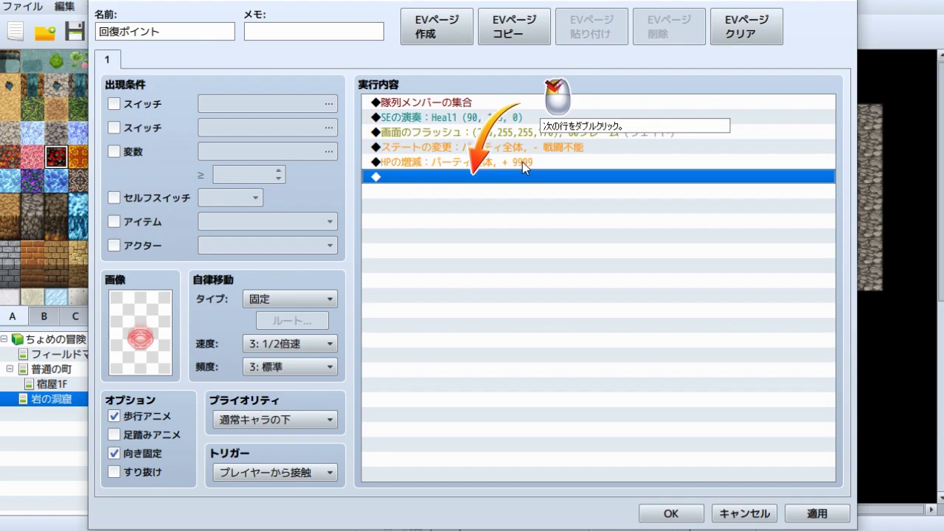
# Step: Add an MPの増減 command that increases the MP of パーティ全体 by the constant 9999
pyautogui.doubleClick(455, 179)
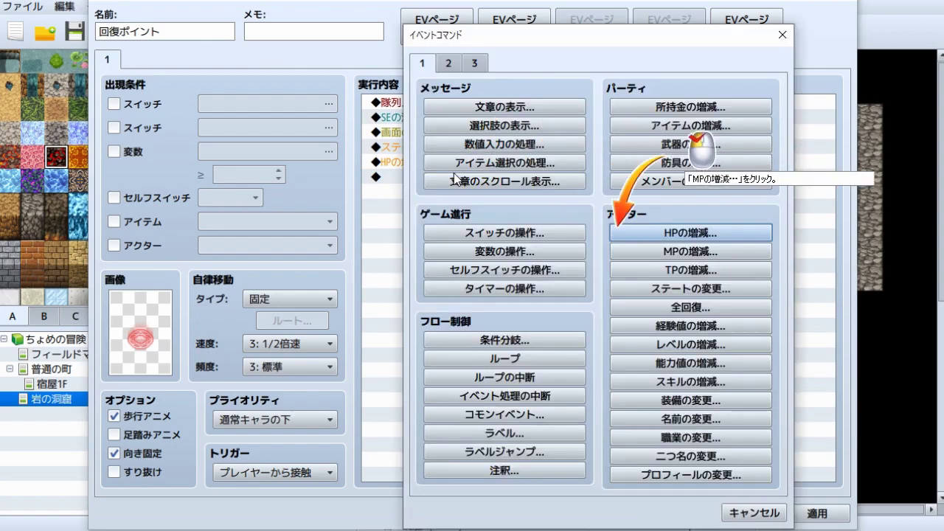
pyautogui.click(719, 249)
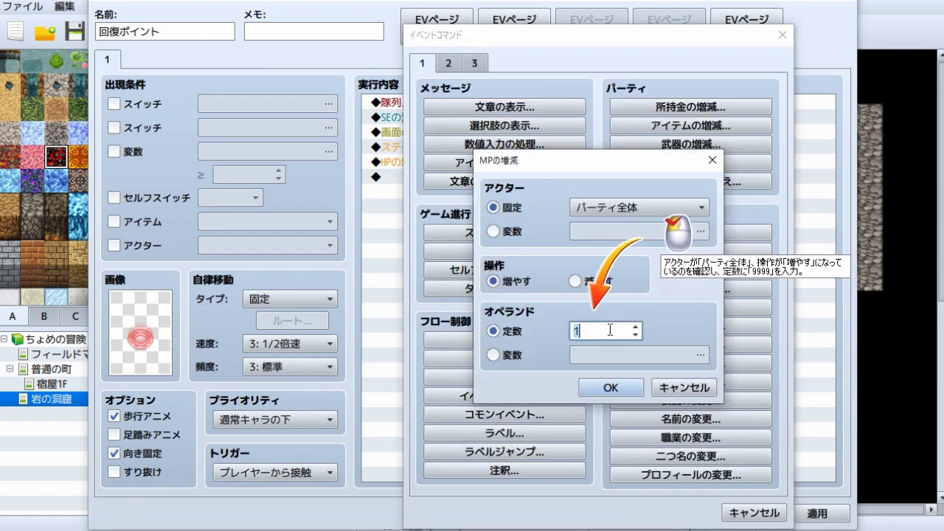
pyautogui.write('9999')
pyautogui.press('Return')
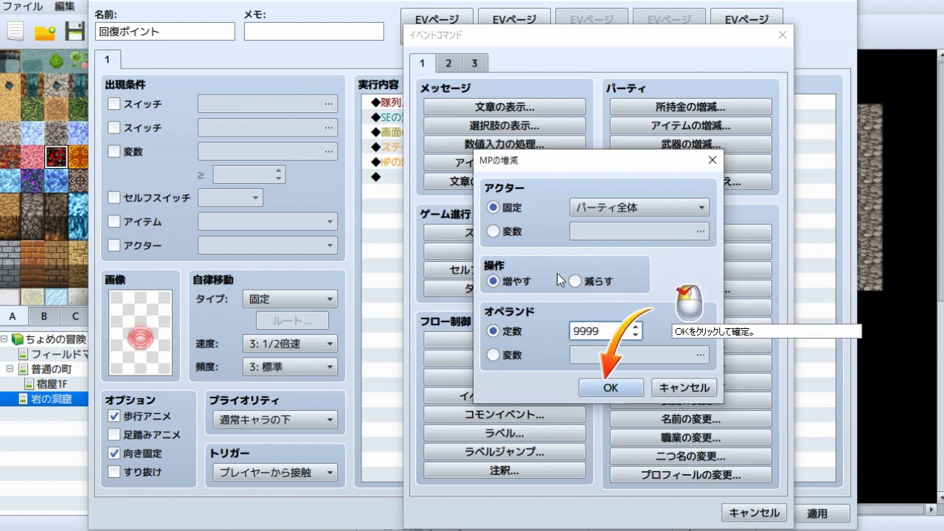
pyautogui.click(622, 391)
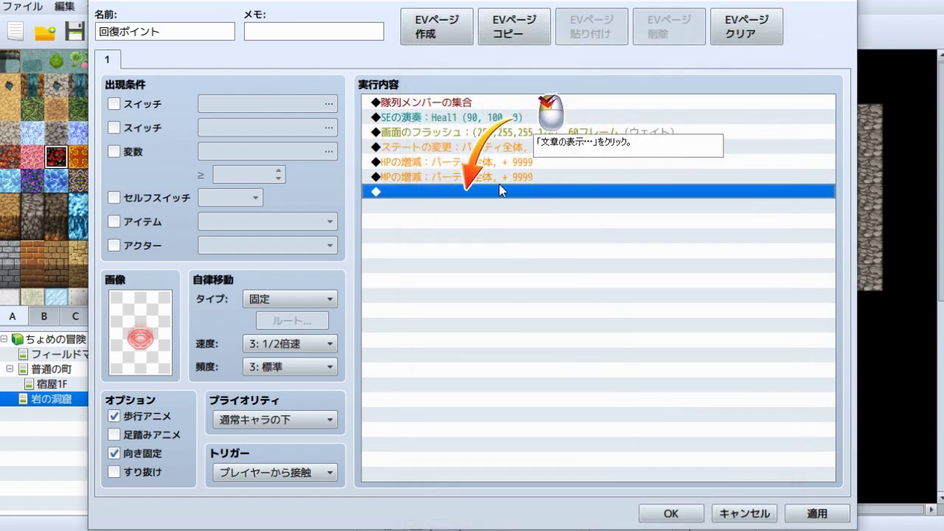
# Step: Add a 文章の表示 command after the MP recovery with the message セーブしますか？
pyautogui.doubleClick(501, 190)
pyautogui.click(516, 109)
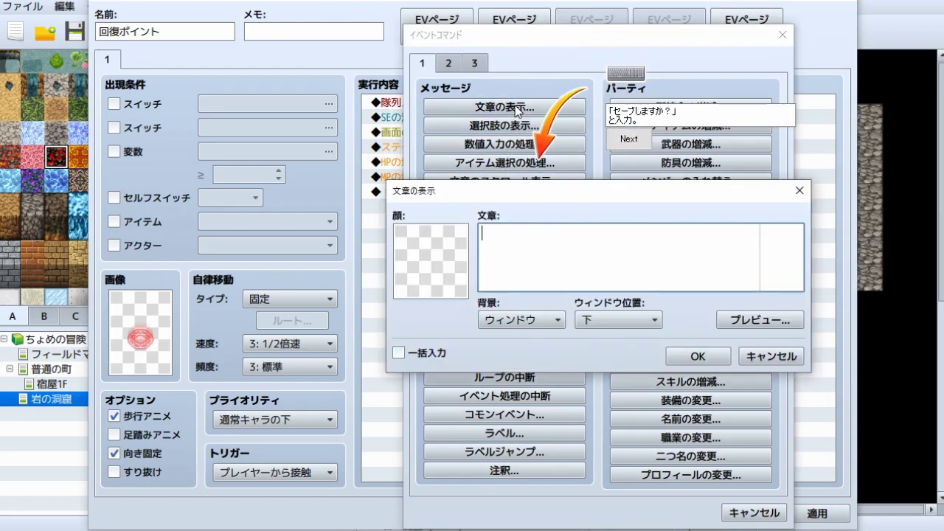
pyautogui.write('せーぶしますか')
pyautogui.press('space')
pyautogui.write('？')
pyautogui.press('Return')
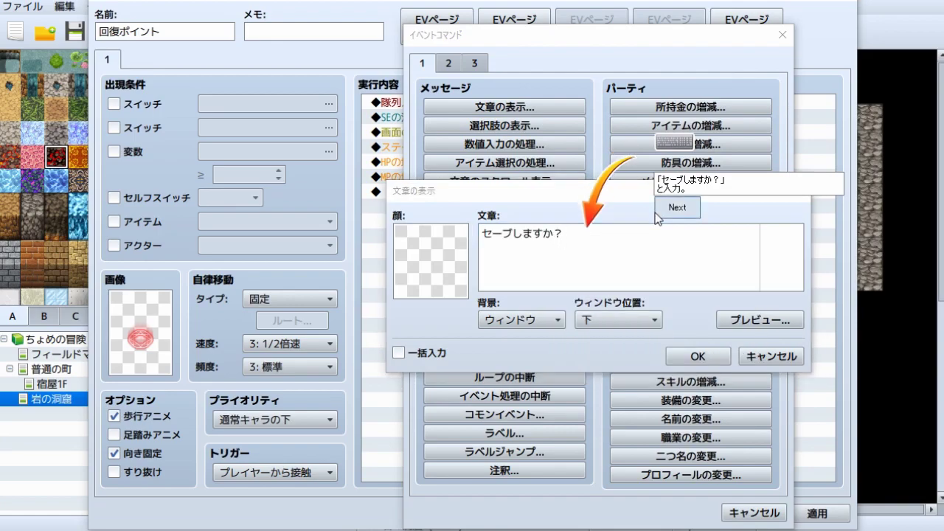
pyautogui.click(698, 355)
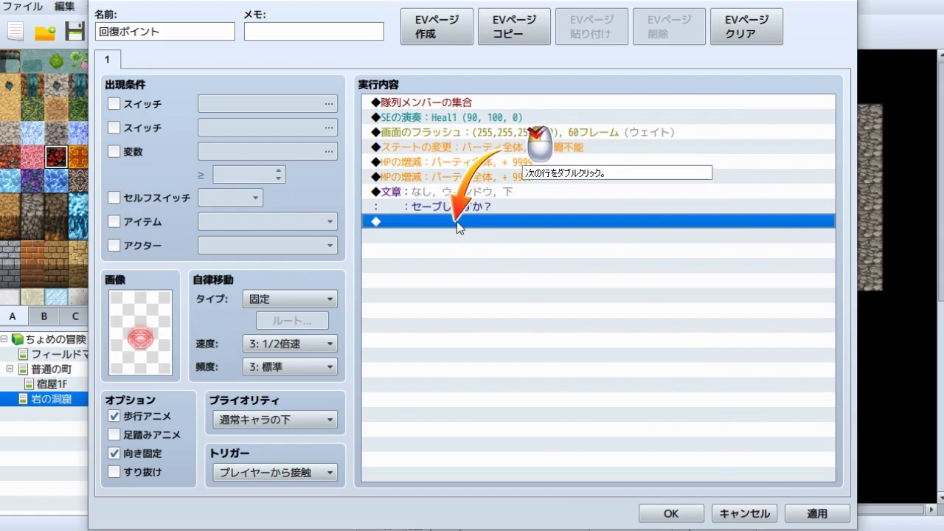
# Step: Add a 選択肢の表示 command below the save message with the choices はい and いいえ, default 選択肢 #1 and cancel 選択肢 #2
pyautogui.doubleClick(457, 222)
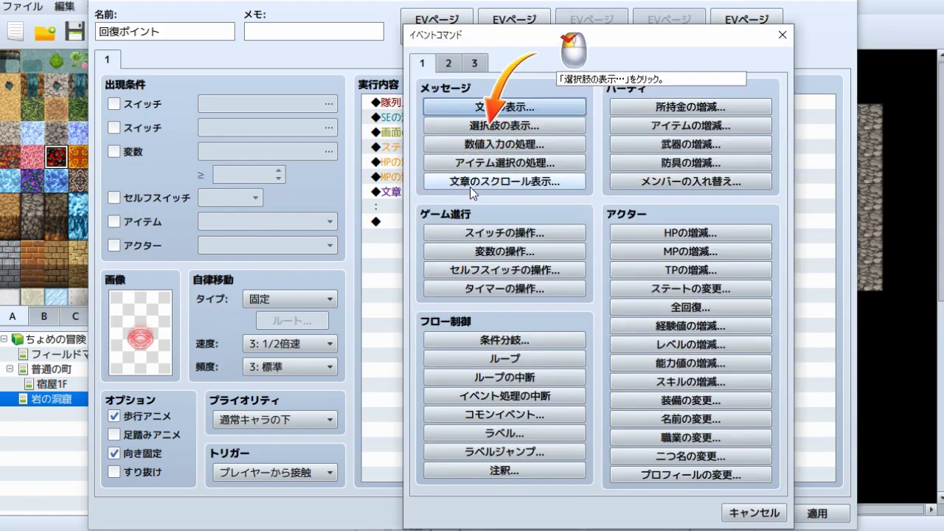
pyautogui.click(496, 127)
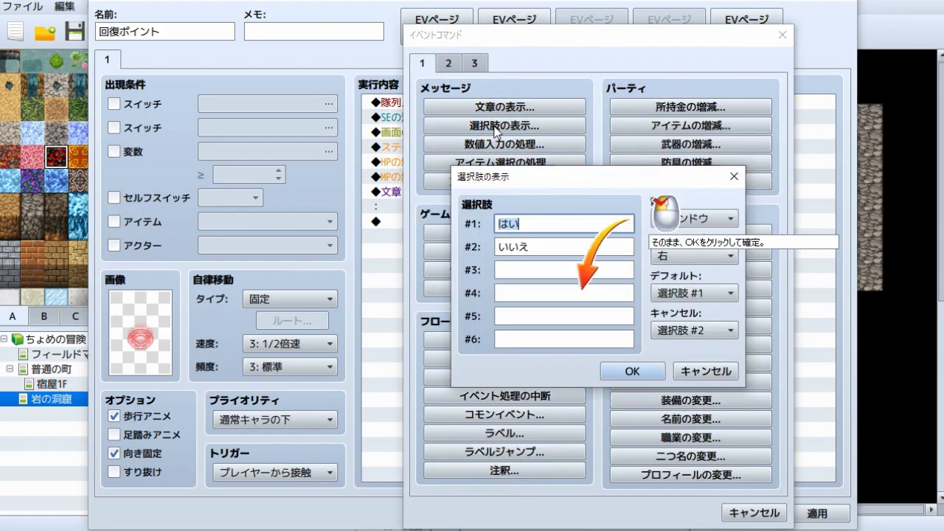
pyautogui.click(622, 372)
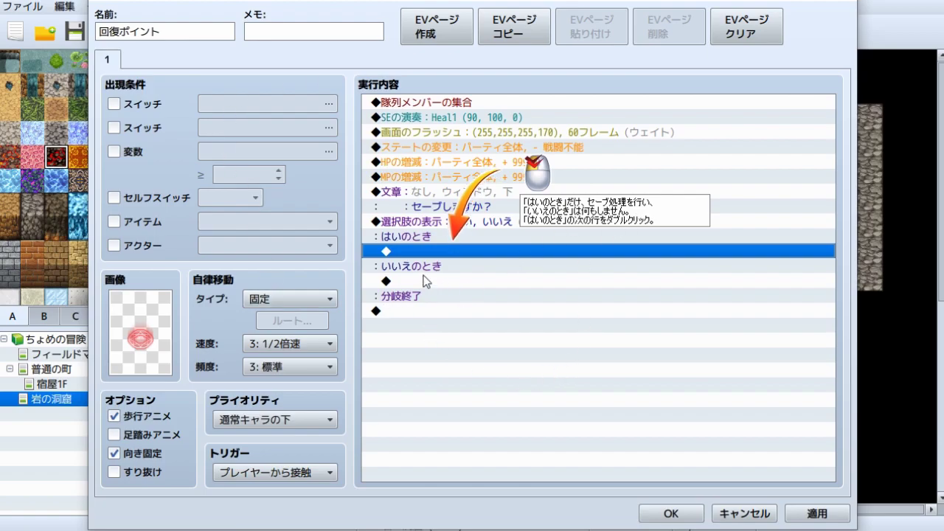
# Step: Add a セーブ画面を開く command to the はいのとき branch and confirm the finished 回復ポイント event
pyautogui.doubleClick(432, 251)
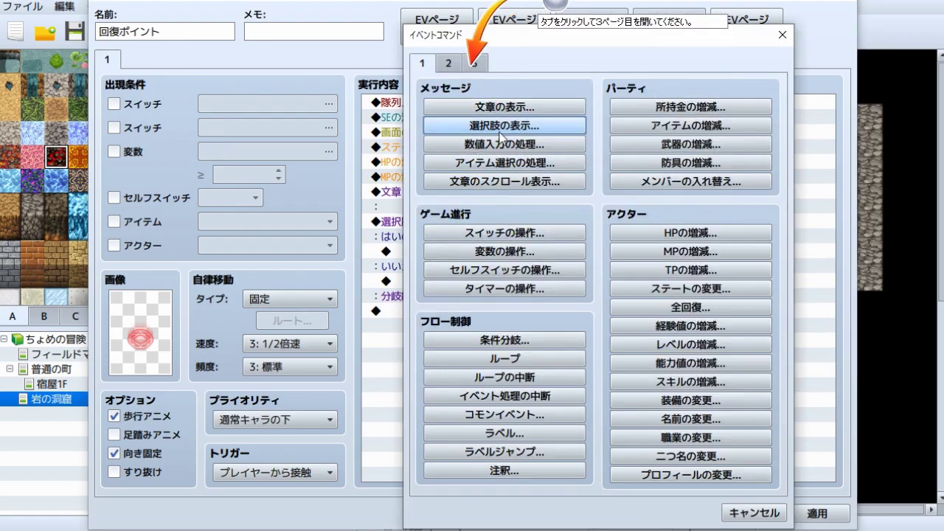
pyautogui.click(475, 63)
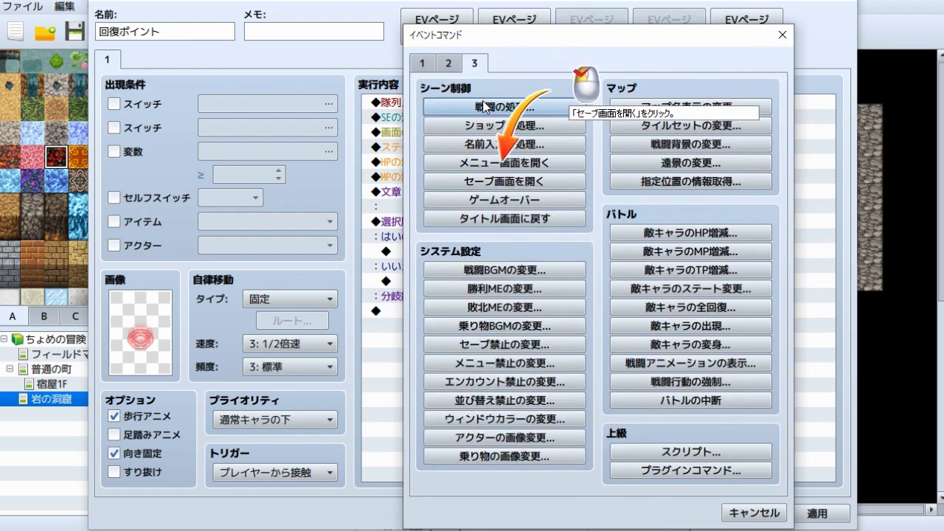
pyautogui.click(508, 186)
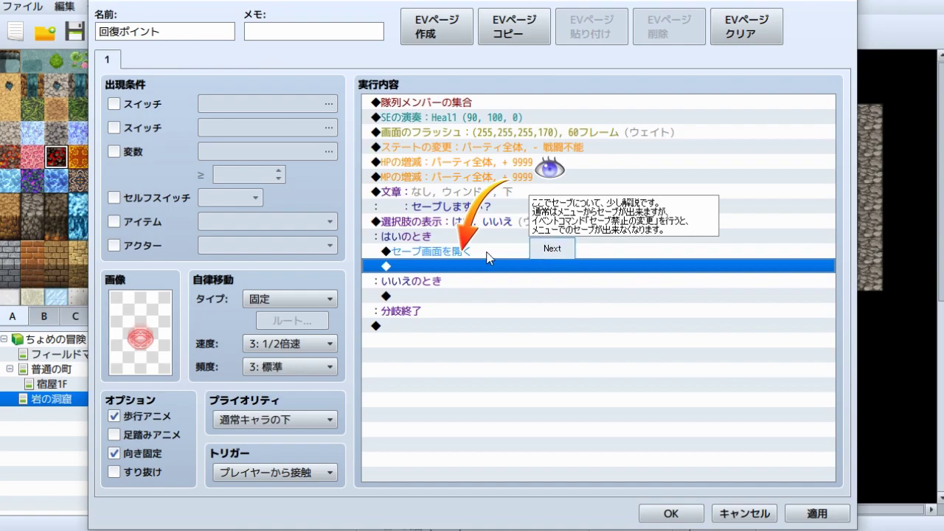
pyautogui.click(565, 248)
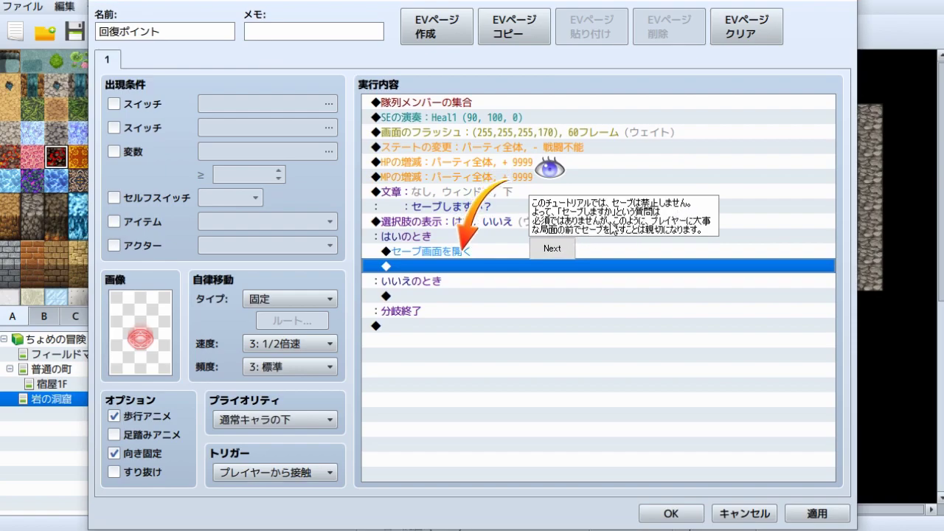
pyautogui.click(550, 249)
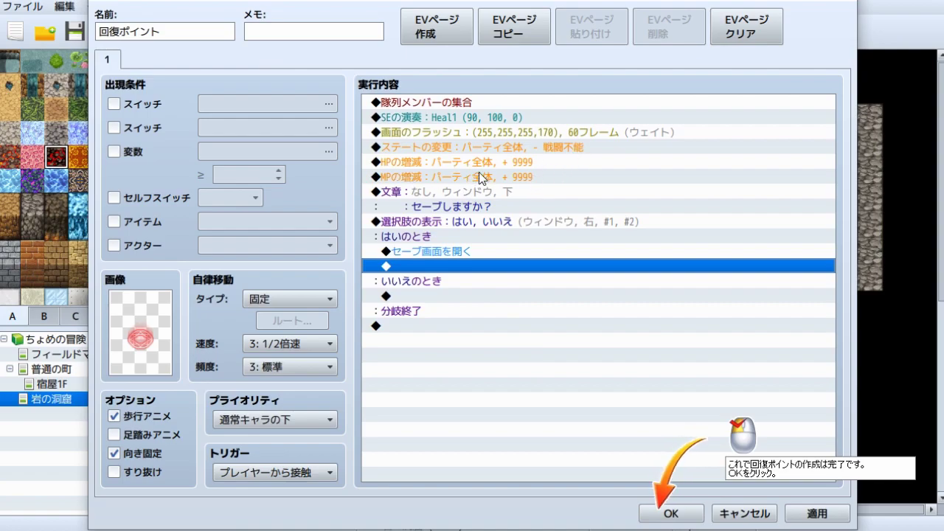
pyautogui.click(692, 518)
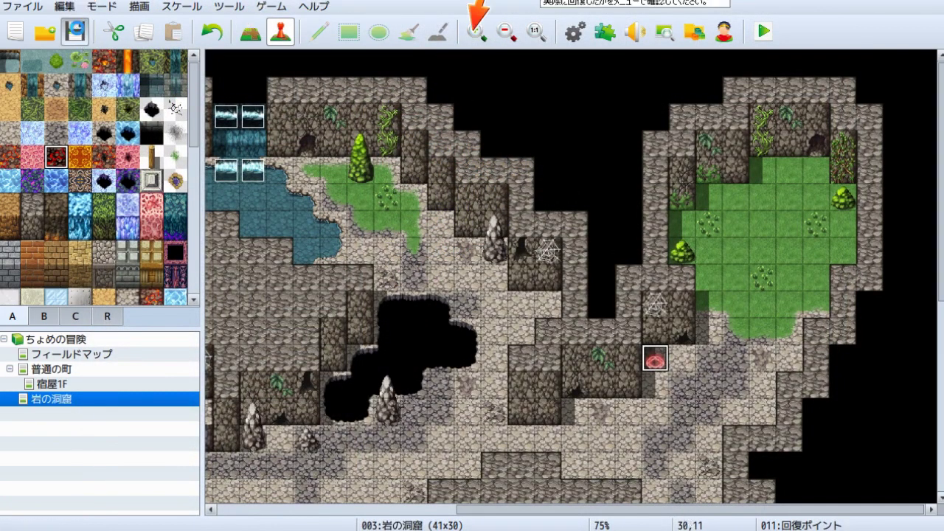
# Step: Save the project, launch a playtest, and enter the game from the title screen
pyautogui.click(765, 33)
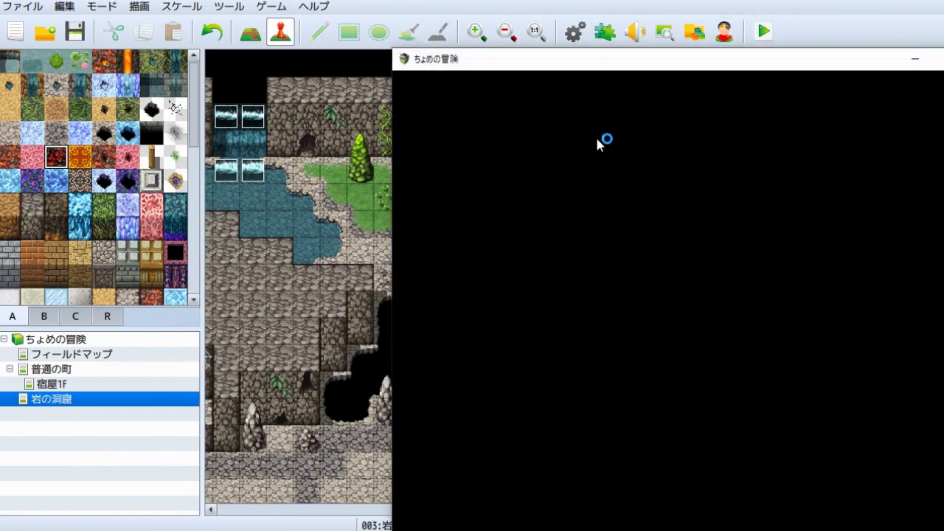
pyautogui.moveTo(618, 61); pyautogui.dragTo(378, 8)
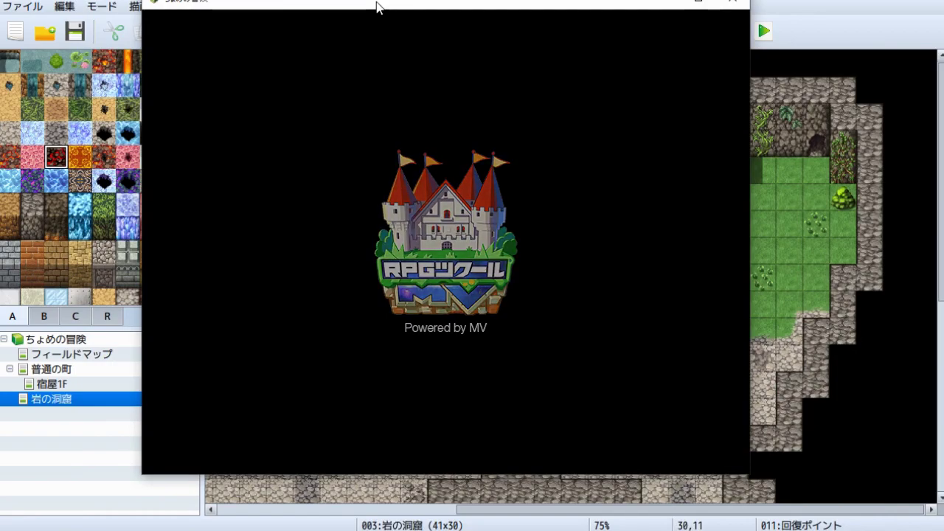
pyautogui.press('Down')
pyautogui.press('Return')
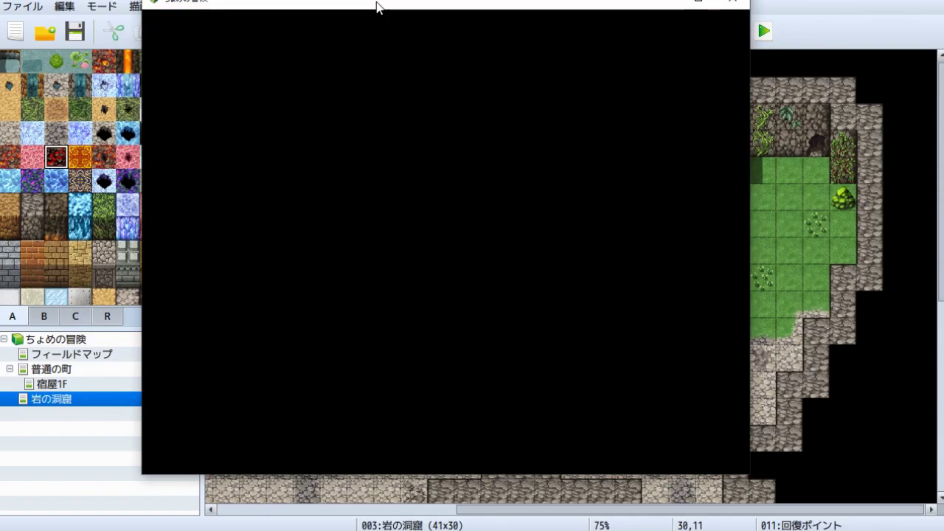
# Step: Walk the party onto the damage floor and open the game menu to check their HP loss
pyautogui.press('Left')
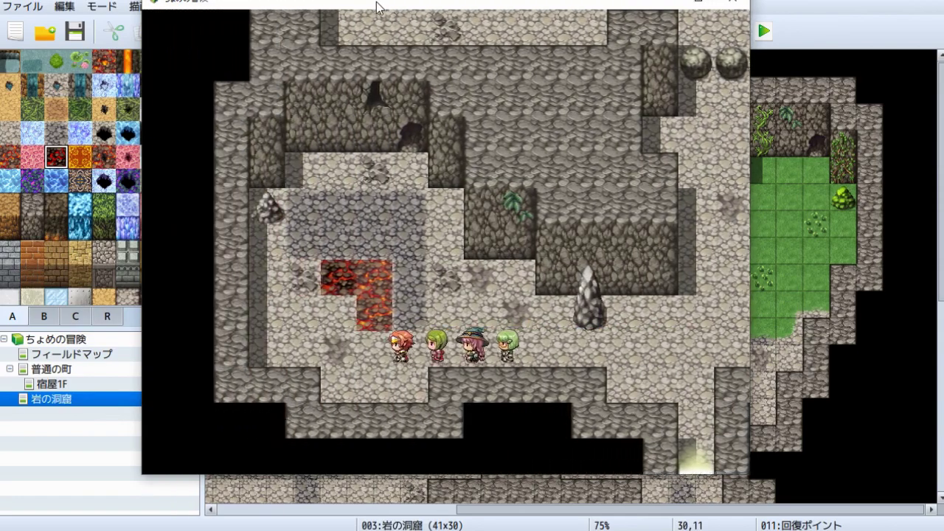
pyautogui.press('Escape')
pyautogui.press('Escape')
pyautogui.press('Up')
pyautogui.press('Right')
pyautogui.press('Up')
pyautogui.press('Escape')
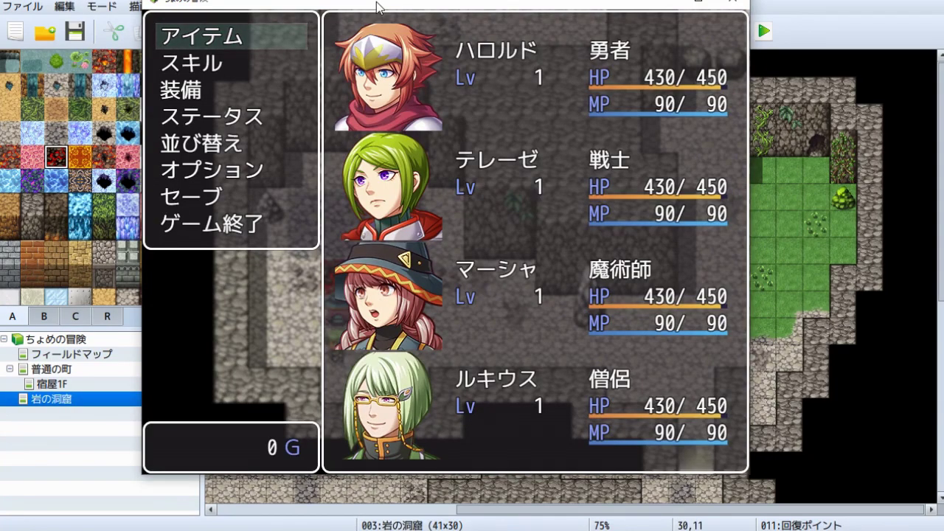
# Step: Have the 僧侶 cast ヒール on the 勇者 to use up some MP, and return to the map
pyautogui.press('Down')
pyautogui.press('Down')
pyautogui.press('Up')
pyautogui.press('Return')
pyautogui.press('Up')
pyautogui.press('Return')
pyautogui.press('Return')
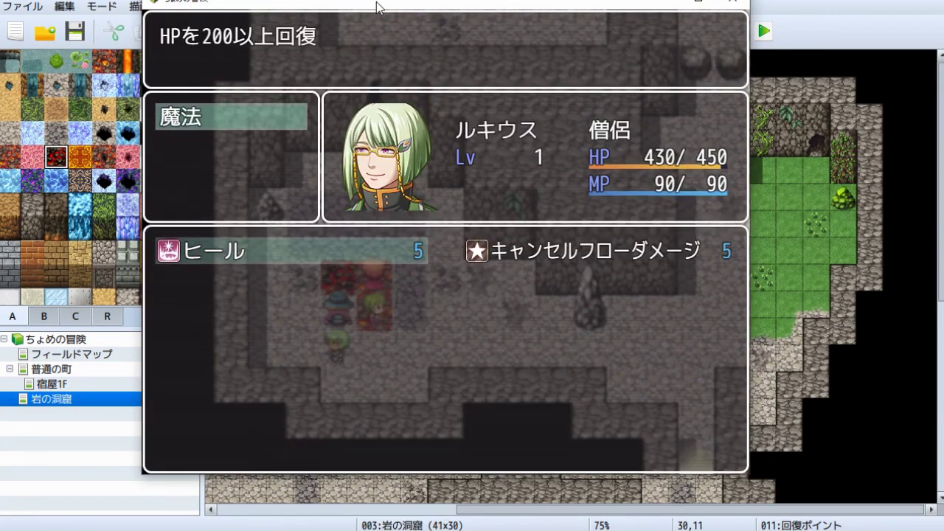
pyautogui.press('Return')
pyautogui.press('Return')
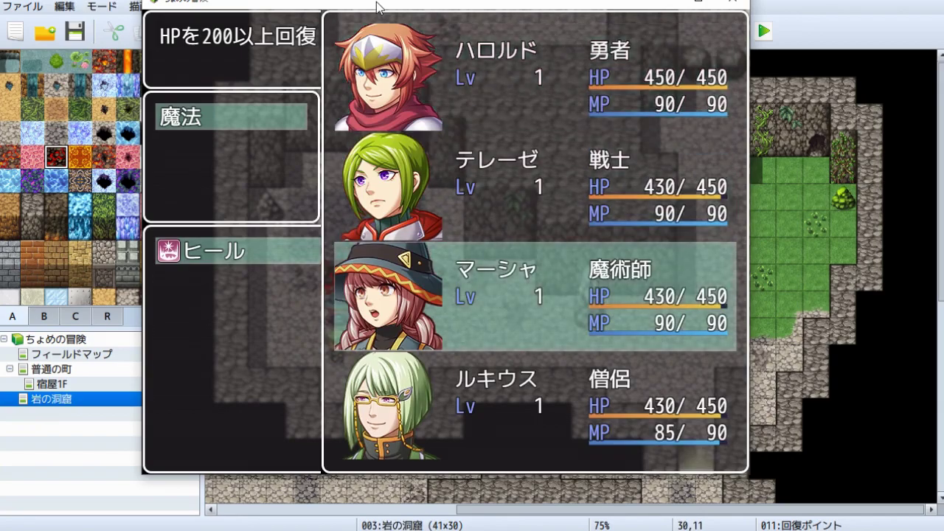
pyautogui.press('Down')
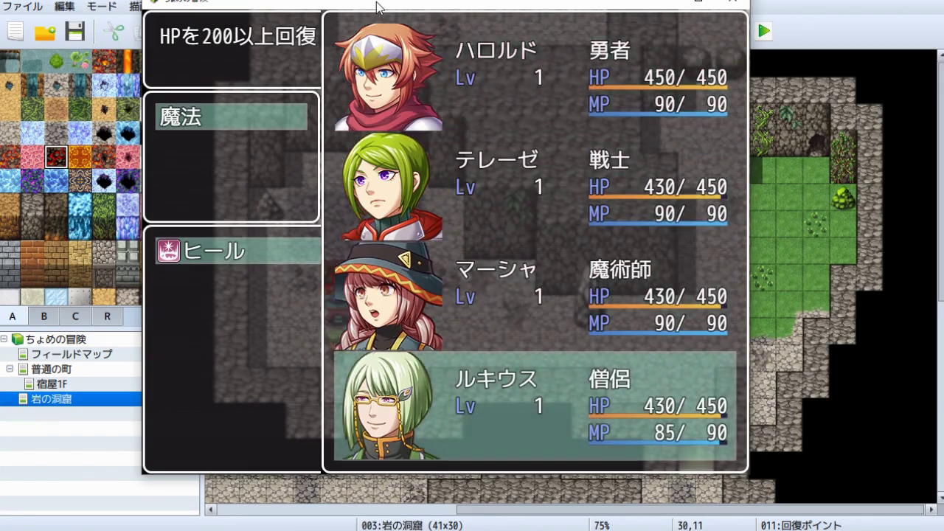
pyautogui.press('Escape')
pyautogui.press('Escape')
pyautogui.press('Escape')
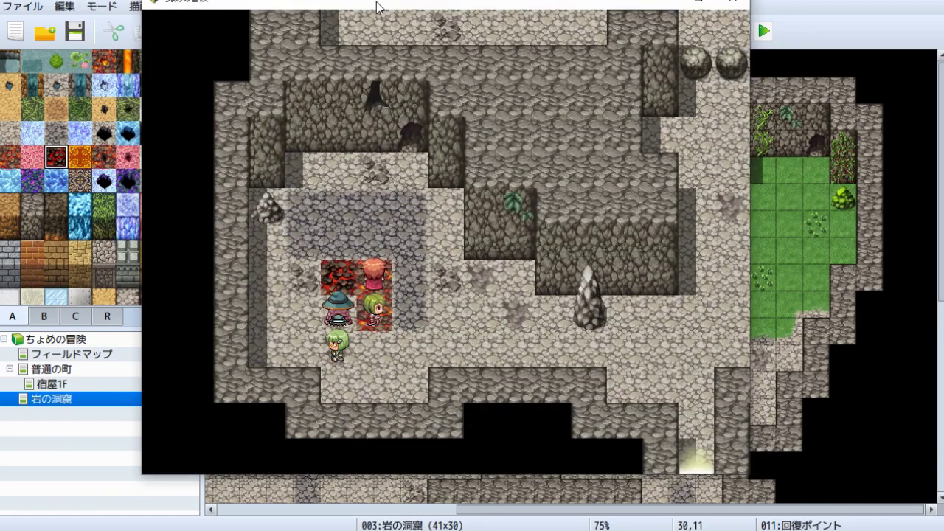
# Step: Walk the party from the lava room through the boulder passage to the red recovery circle
pyautogui.press('Right')
pyautogui.press('Down')
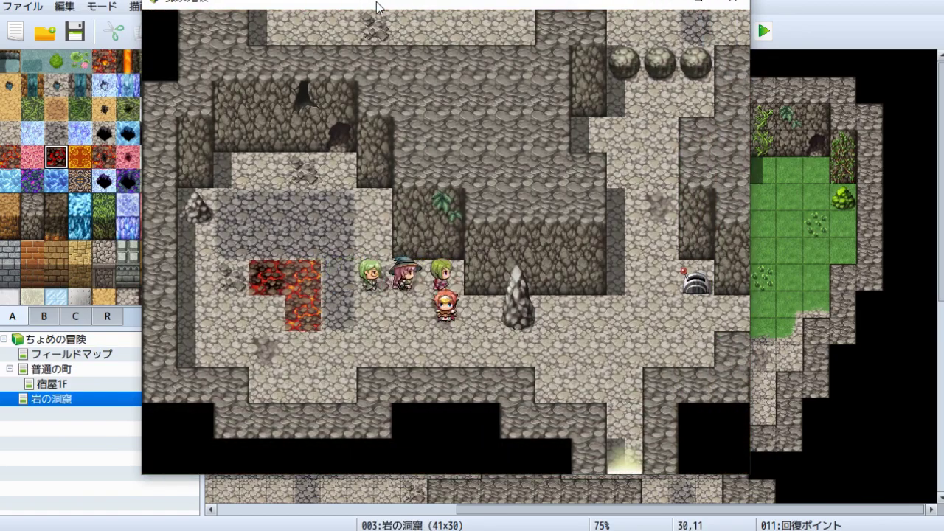
pyautogui.press('Right')
pyautogui.press('Up')
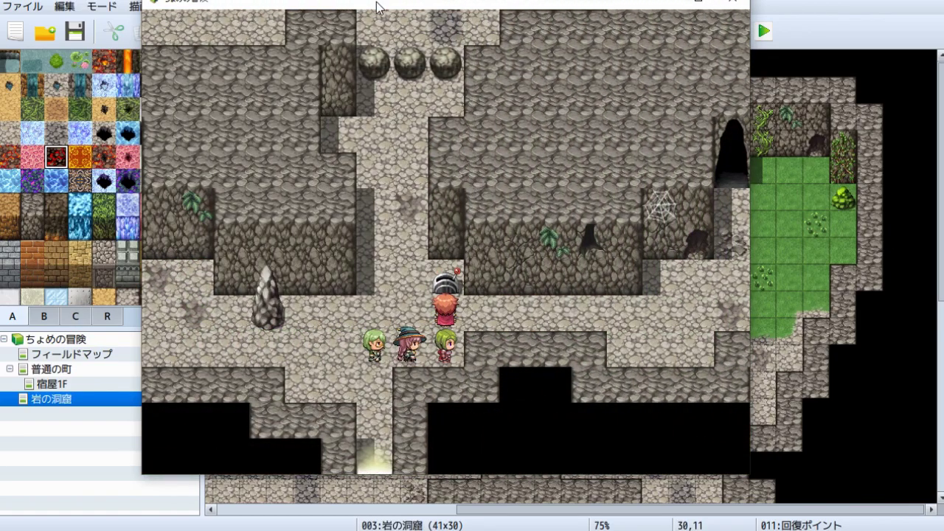
pyautogui.press('Right')
pyautogui.press('Left')
pyautogui.press('Up')
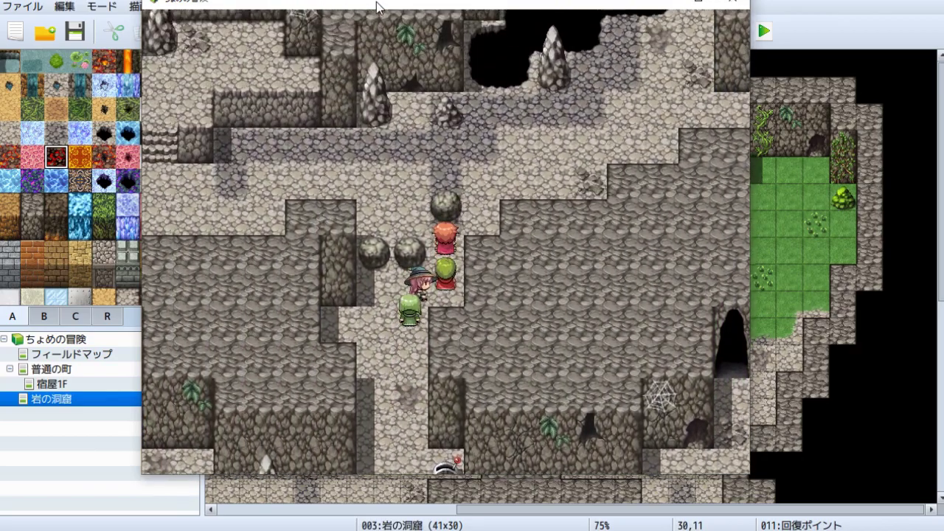
pyautogui.press('Left')
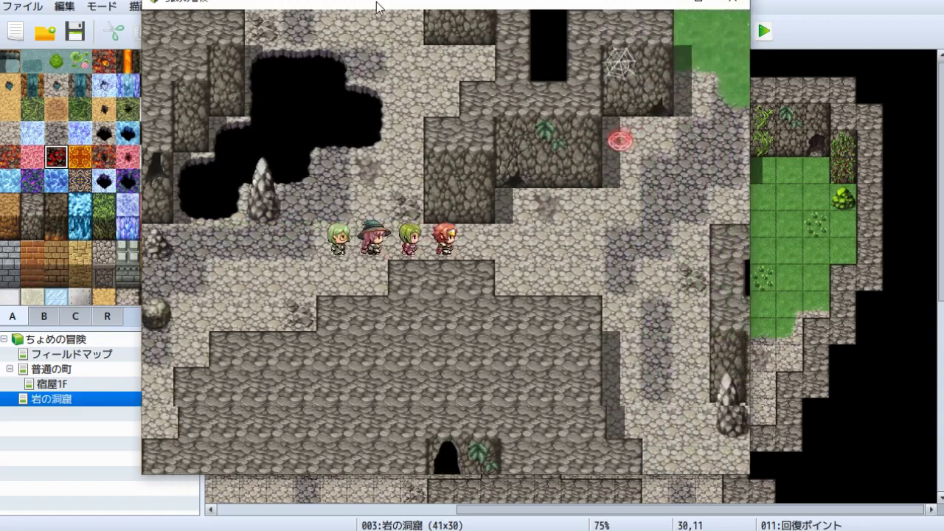
pyautogui.press('Right')
pyautogui.press('Up')
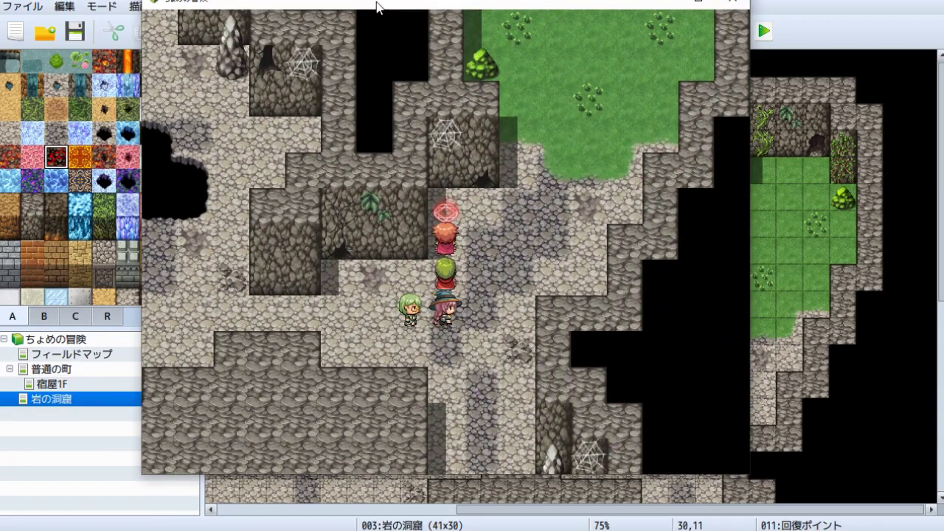
# Step: Trigger the recovery point and check the whole party's HP and MP in the game menu
pyautogui.press('Up')
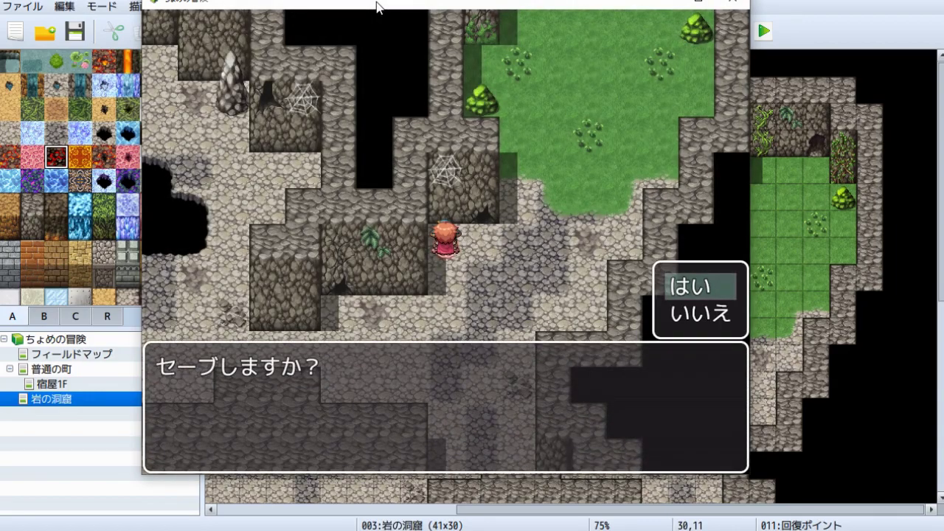
pyautogui.press('Return')
pyautogui.press('Escape')
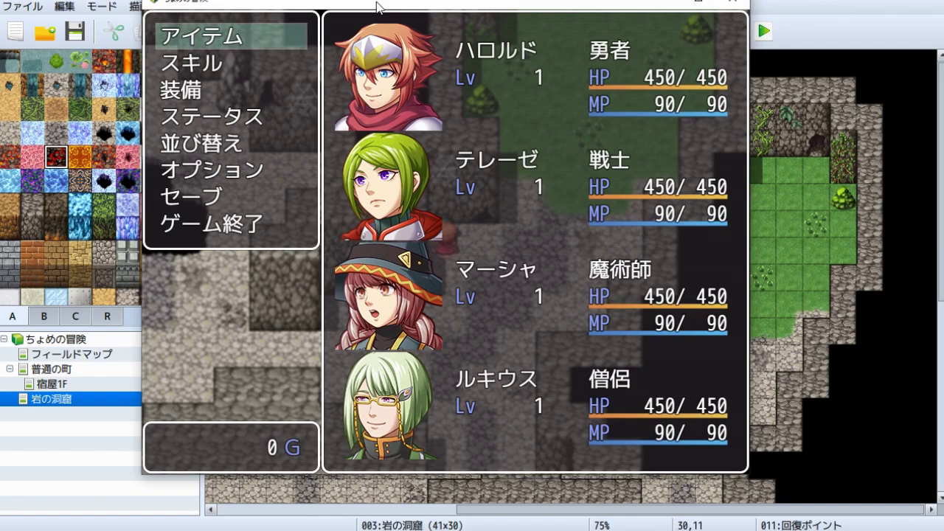
pyautogui.press('Escape')
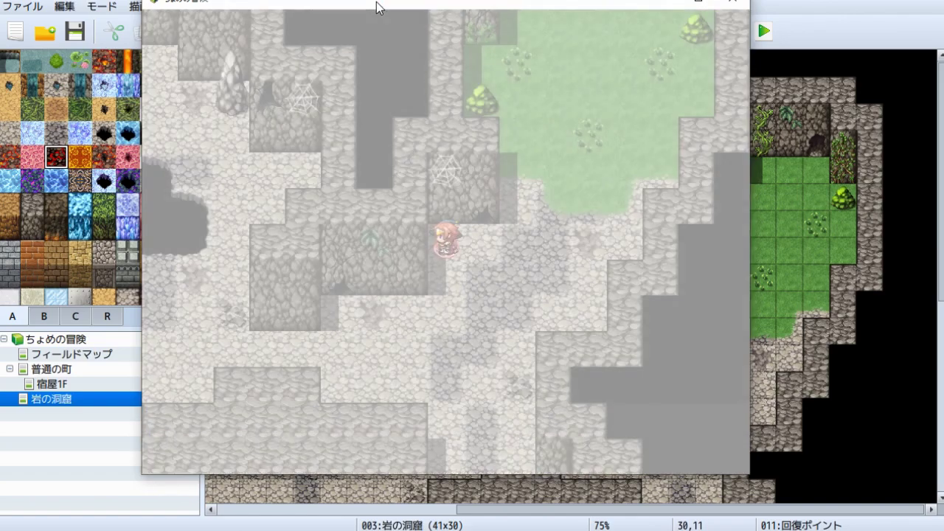
# Step: Test the save prompt and look through the file slots on the save screen
pyautogui.press('Return')
pyautogui.press('Down')
pyautogui.press('Up')
pyautogui.press('Escape')
pyautogui.press('Escape')
pyautogui.press('Up')
pyautogui.press('Up')
pyautogui.press('Return')
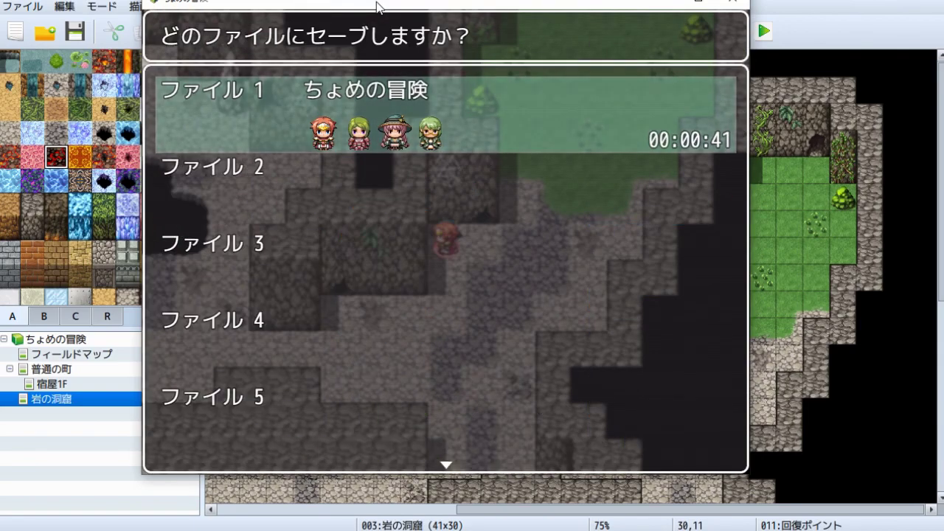
pyautogui.press('Down')
pyautogui.press('Down')
pyautogui.press('Down')
pyautogui.press('Up')
pyautogui.press('Up')
pyautogui.press('Escape')
pyautogui.press('Escape')
# Step: Walk the party away from the recovery point and bring up ゲーム終了 in the game menu
pyautogui.press('Down')
pyautogui.press('Down')
pyautogui.press('Down')
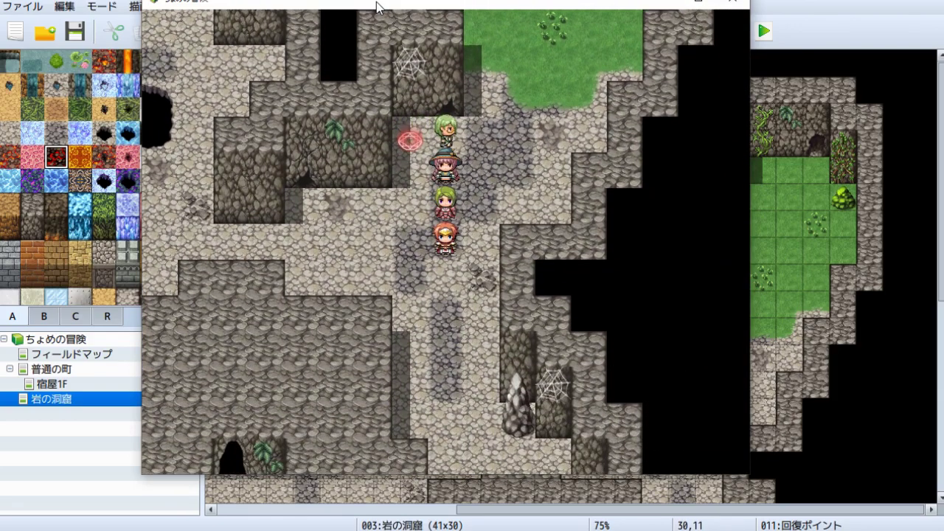
pyautogui.press('Escape')
pyautogui.press('Up')
pyautogui.press('Return')
pyautogui.press('Down')
pyautogui.press('Return')
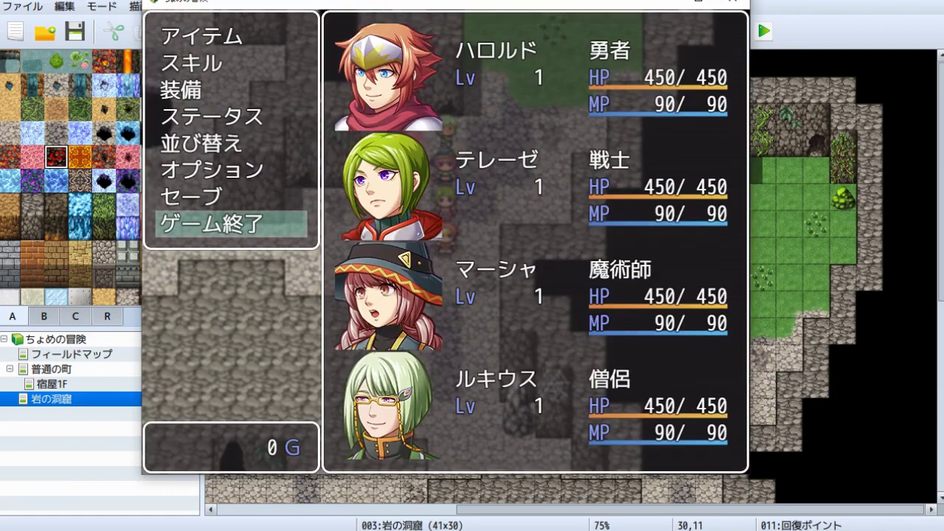
# Step: Close the playtest and dismiss the closing messages of tutorial step 15
pyautogui.click(733, 2)
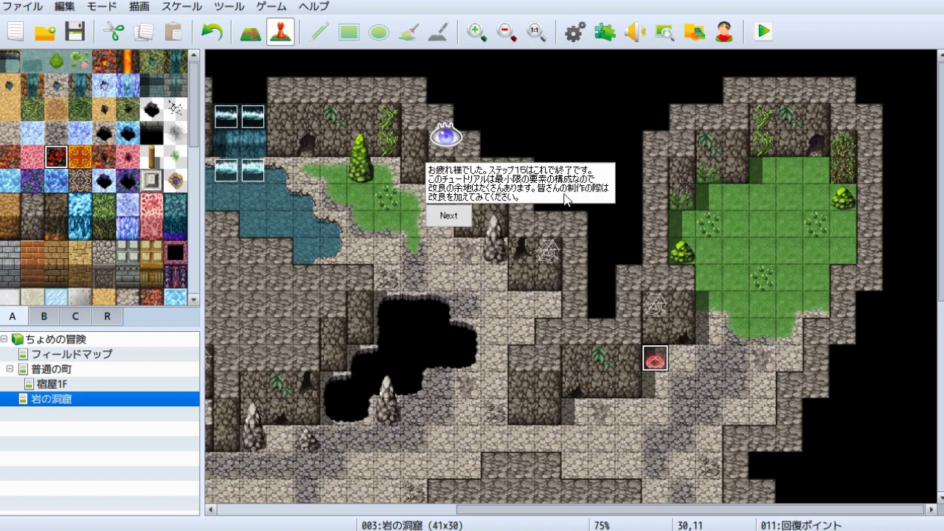
pyautogui.click(454, 219)
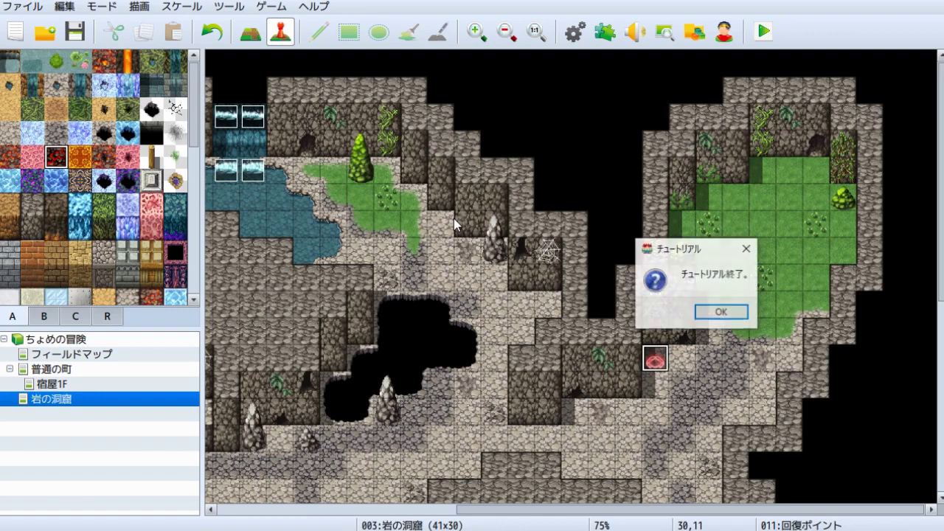
pyautogui.click(719, 312)
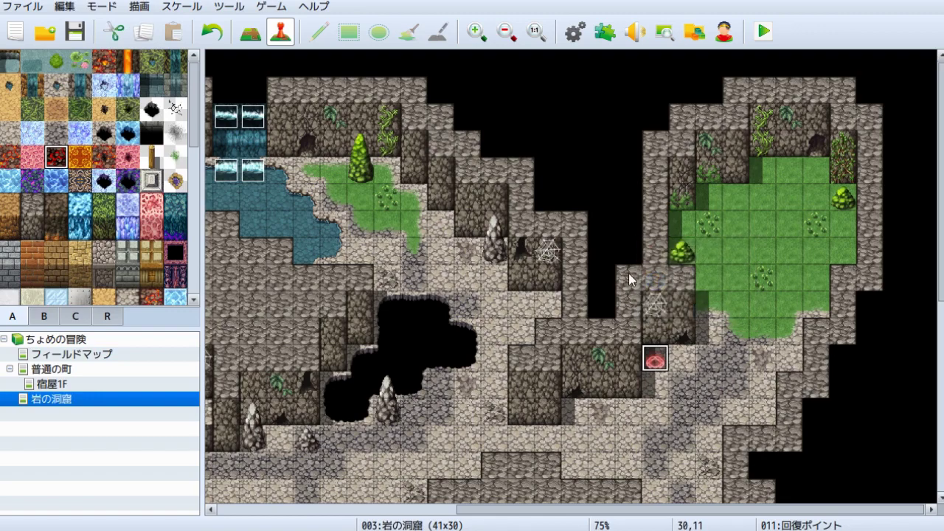